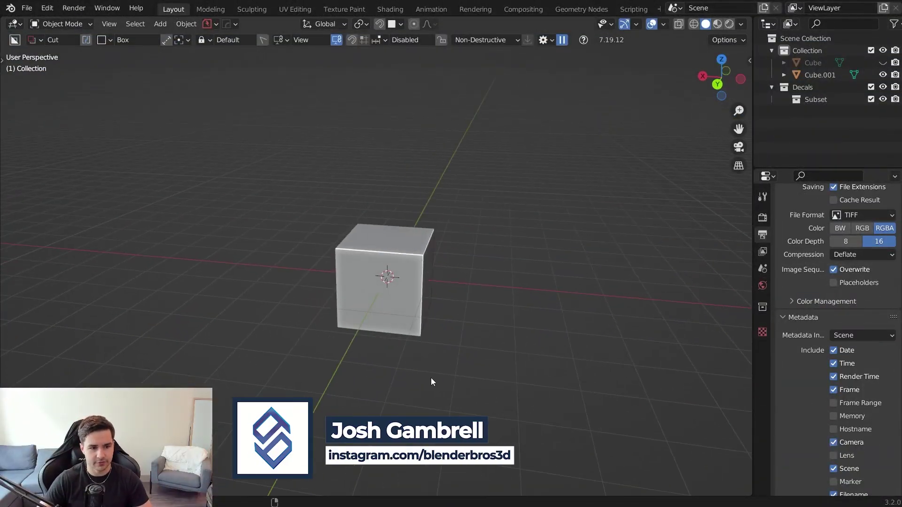
Stretch the cube's mesh along the Y axis by a factor of about 2.2 in Edit Mode.
{"action": "key", "text": "Up"}
{"action": "key", "text": "KP_3"}
{"action": "left_click", "coordinate": [390, 312]}
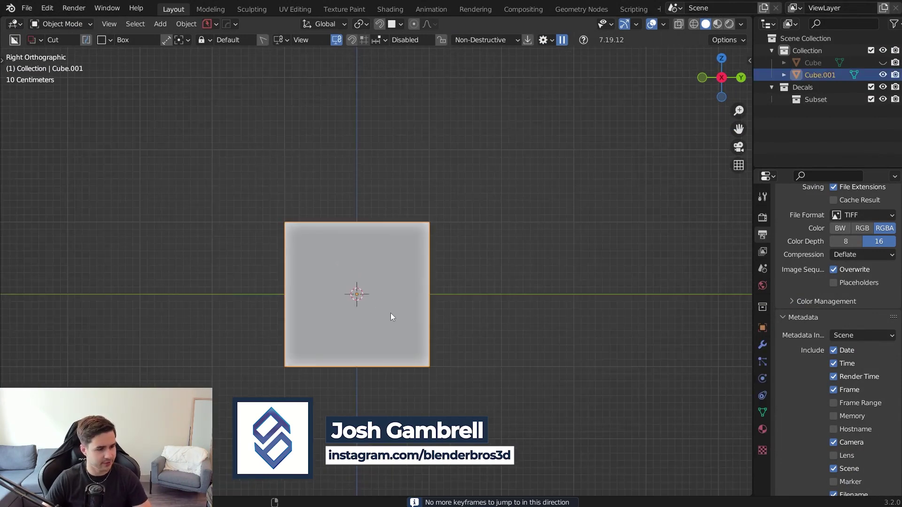
{"action": "key", "text": "Tab"}
{"action": "scroll", "coordinate": [483, 282], "scroll_direction": "up", "scroll_amount": 3}
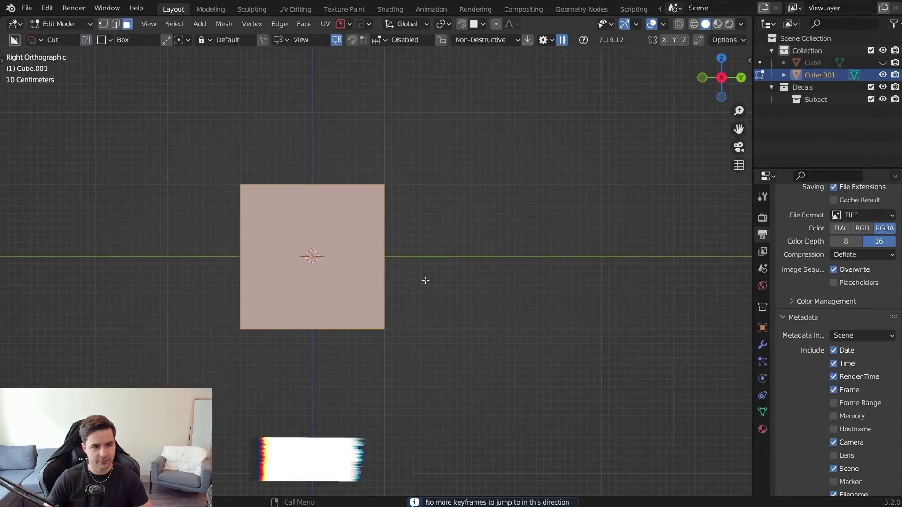
{"action": "middle_click_drag", "start_coordinate": [425, 280], "coordinate": [490, 301], "text": "shift"}
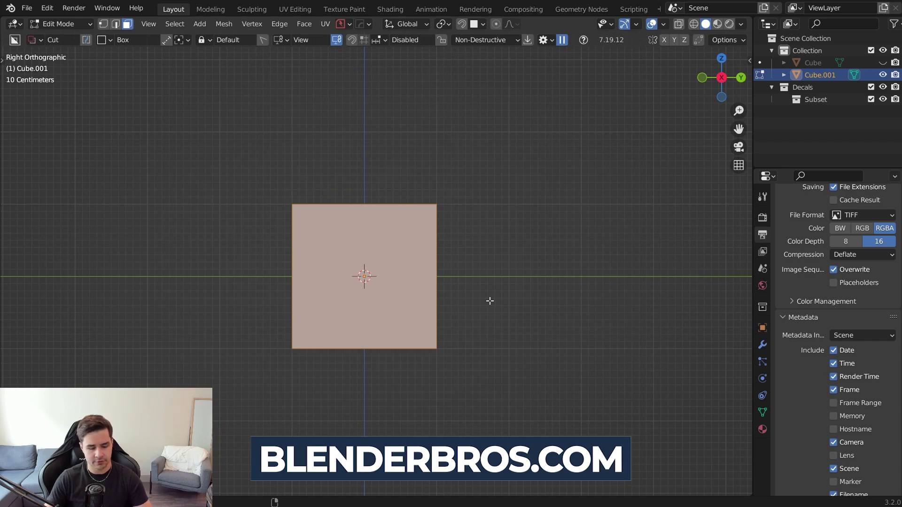
{"action": "key", "text": "s"}
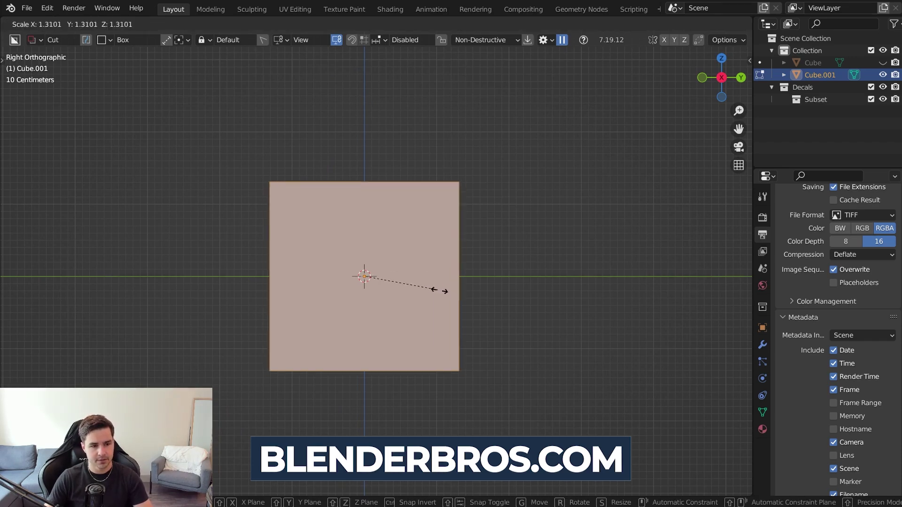
{"action": "key", "text": "y"}
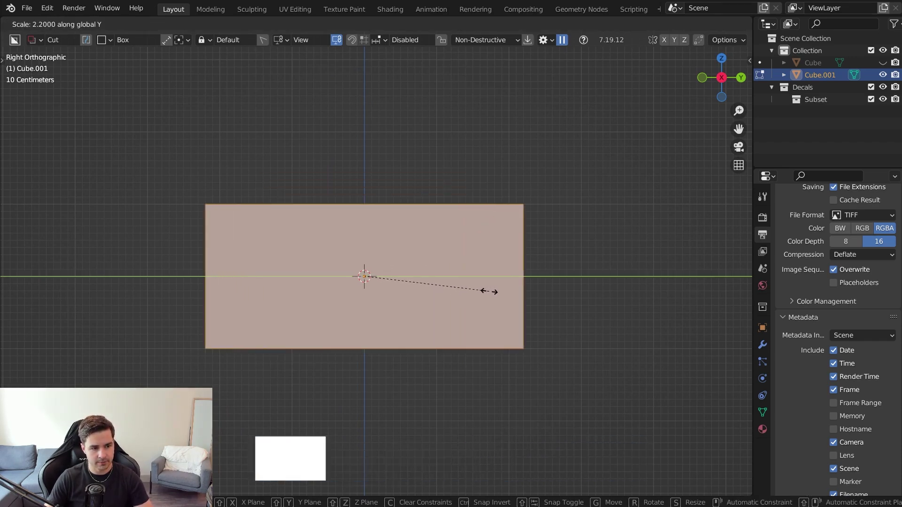
{"action": "left_click", "coordinate": [487, 291]}
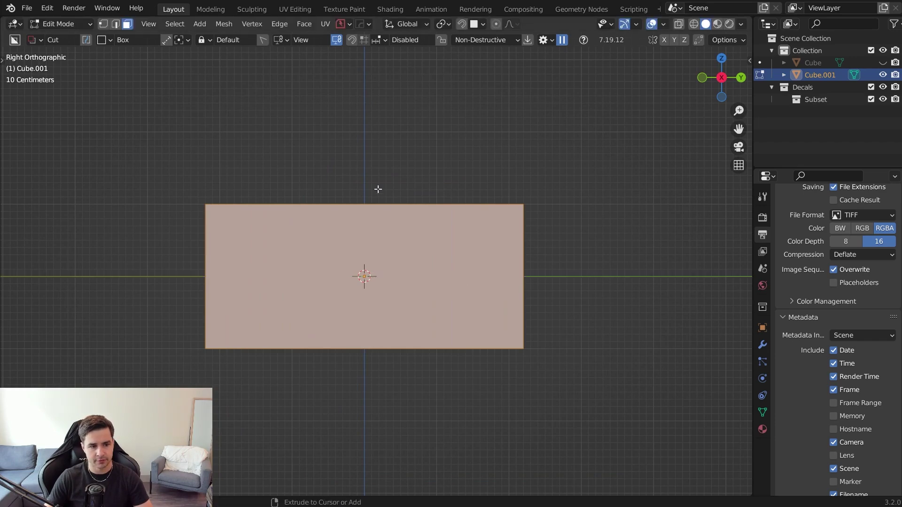
Add four evenly spaced loop cuts across the length of the block.
{"action": "key", "text": "ctrl+r"}
{"action": "scroll", "coordinate": [380, 192], "scroll_direction": "up", "scroll_amount": 3}
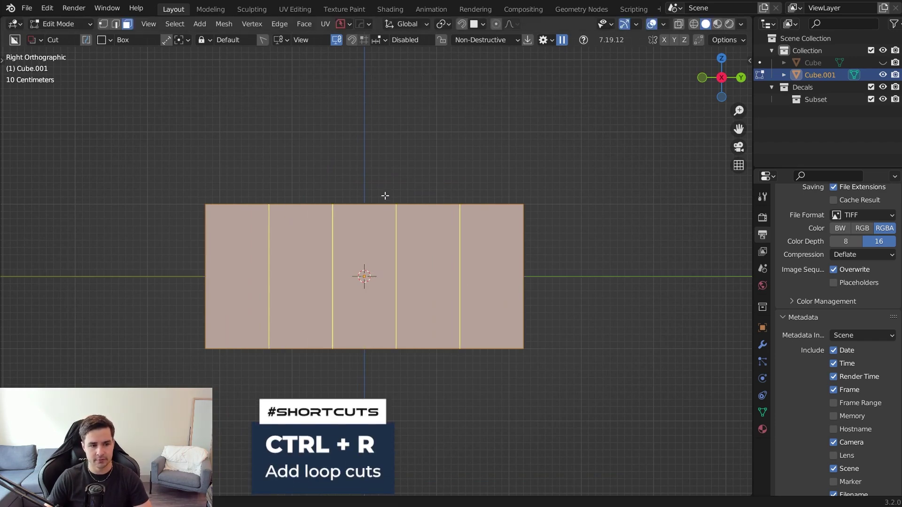
{"action": "left_click", "coordinate": [385, 195]}
{"action": "right_click", "coordinate": [390, 192]}
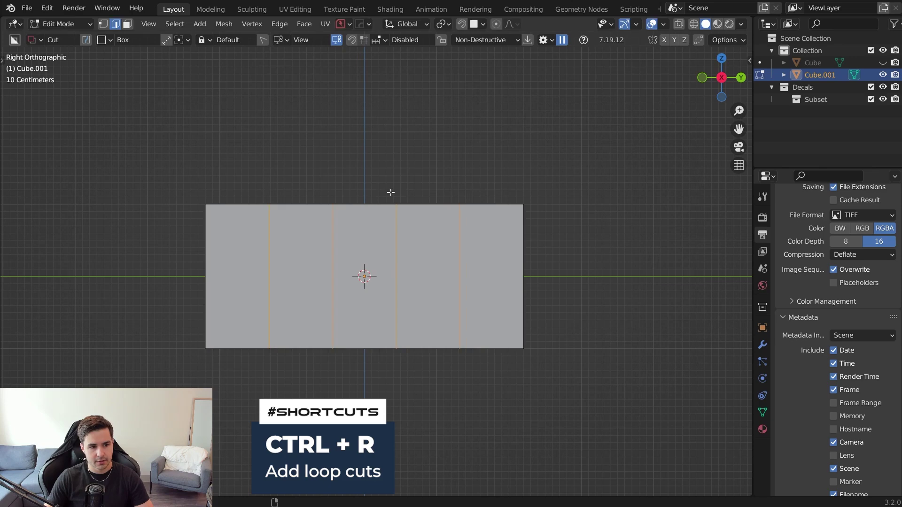
Narrow the entire block along the X axis to a scale of about 0.46.
{"action": "middle_click_drag", "start_coordinate": [498, 225], "coordinate": [410, 271]}
{"action": "key", "text": "a"}
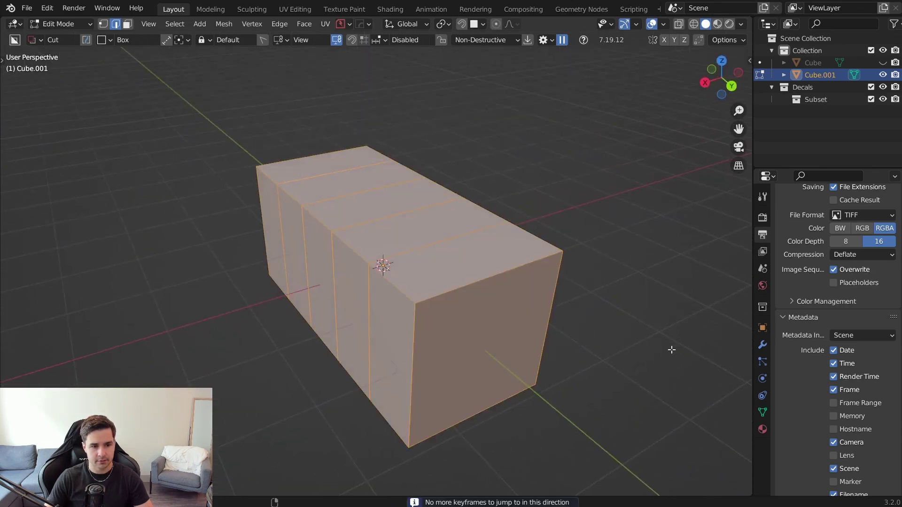
{"action": "key", "text": "s"}
{"action": "key", "text": "x"}
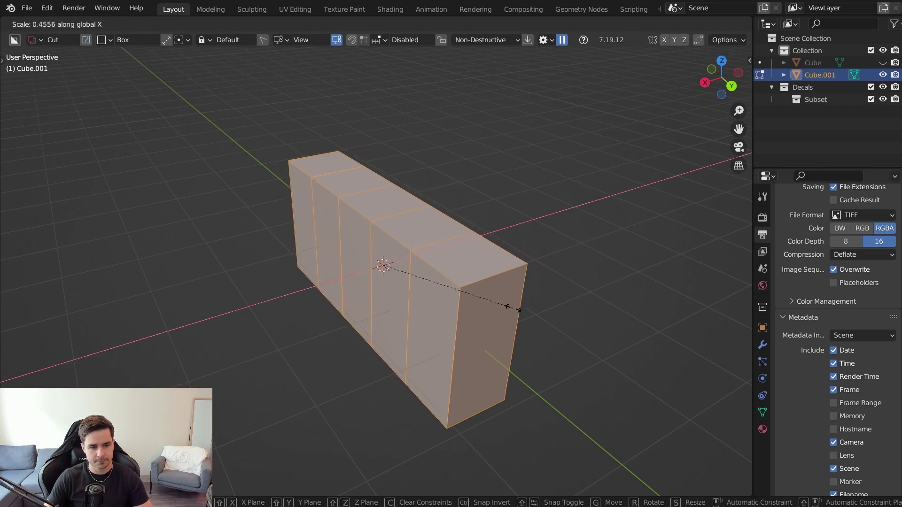
{"action": "left_click", "coordinate": [507, 307]}
Delete the faces on the bottom and both ends of the block, keeping its top and long sides.
{"action": "middle_click_drag", "start_coordinate": [507, 307], "coordinate": [478, 295]}
{"action": "key", "text": "3"}
{"action": "scroll", "coordinate": [543, 358], "scroll_direction": "down", "scroll_amount": 3}
{"action": "middle_click_drag", "start_coordinate": [544, 359], "coordinate": [285, 244]}
{"action": "left_click", "coordinate": [305, 320], "text": "alt"}
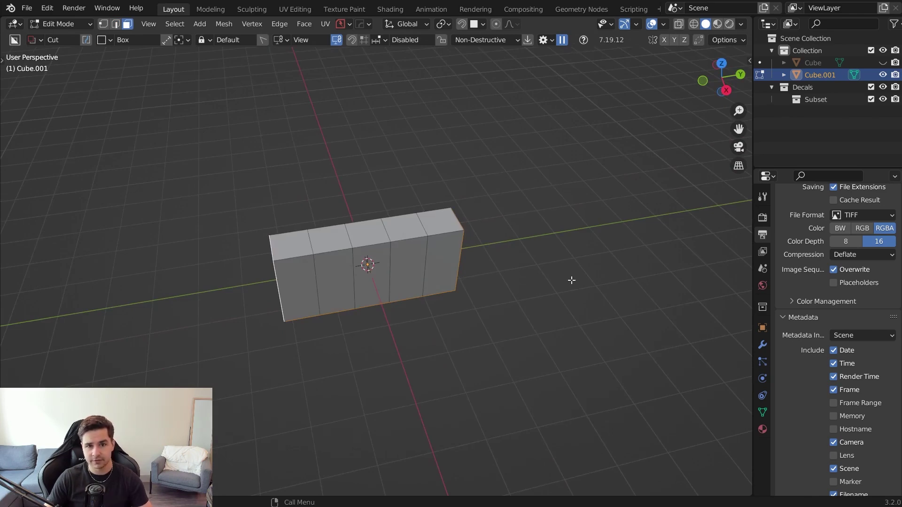
{"action": "middle_click_drag", "start_coordinate": [554, 264], "coordinate": [490, 254]}
{"action": "key", "text": "x"}
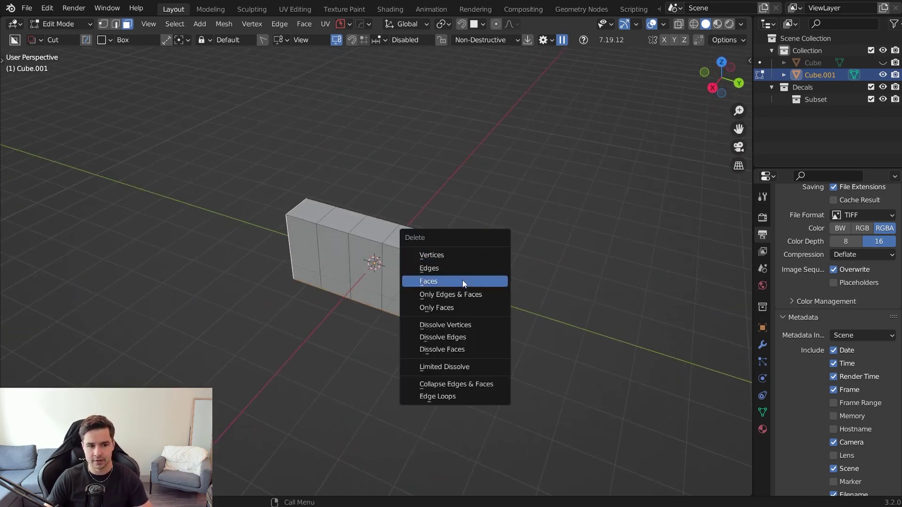
{"action": "left_click", "coordinate": [463, 280]}
{"action": "mouse_move", "coordinate": [502, 284]}
{"action": "middle_mouse_down"}
{"action": "mouse_move", "coordinate": [418, 267]}
{"action": "mouse_move", "coordinate": [516, 282]}
{"action": "middle_mouse_up"}
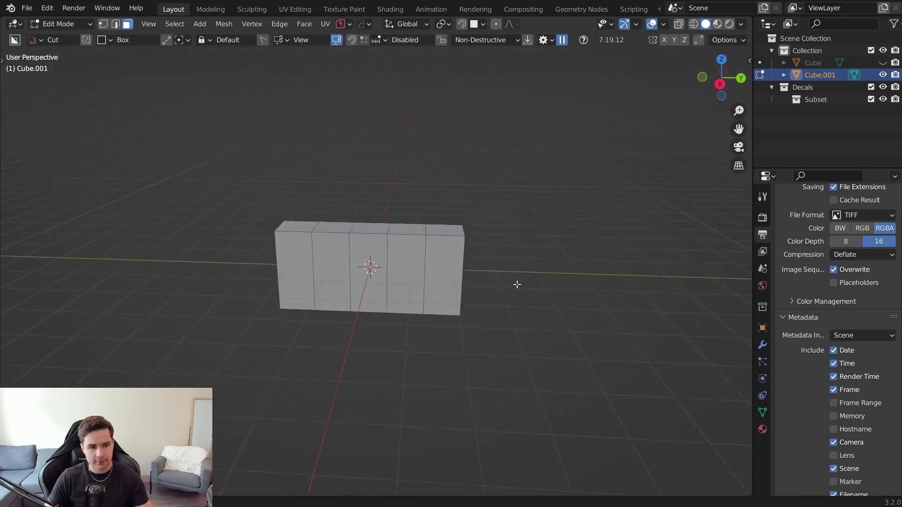
Add a level 3 Subdivision Surface to the open block in Object Mode and inspect the rounded shape.
{"action": "key", "text": "Tab"}
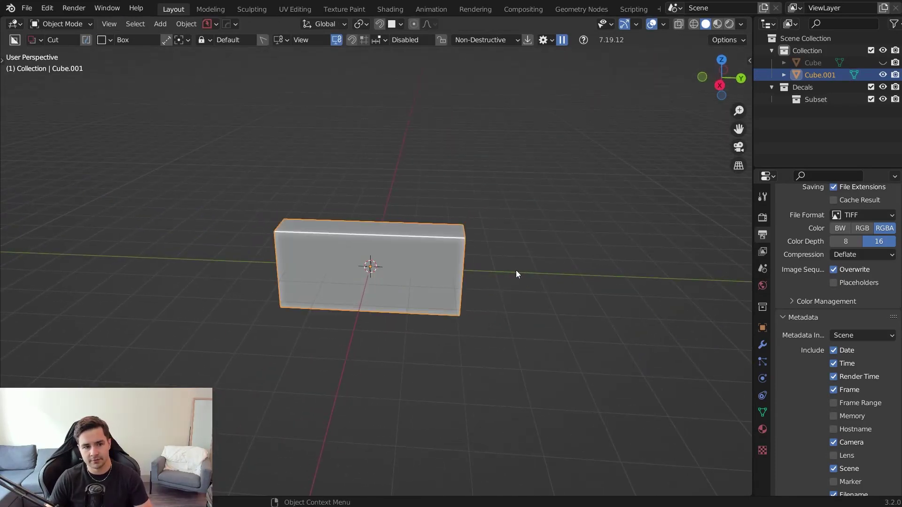
{"action": "middle_click_drag", "start_coordinate": [497, 310], "coordinate": [449, 287]}
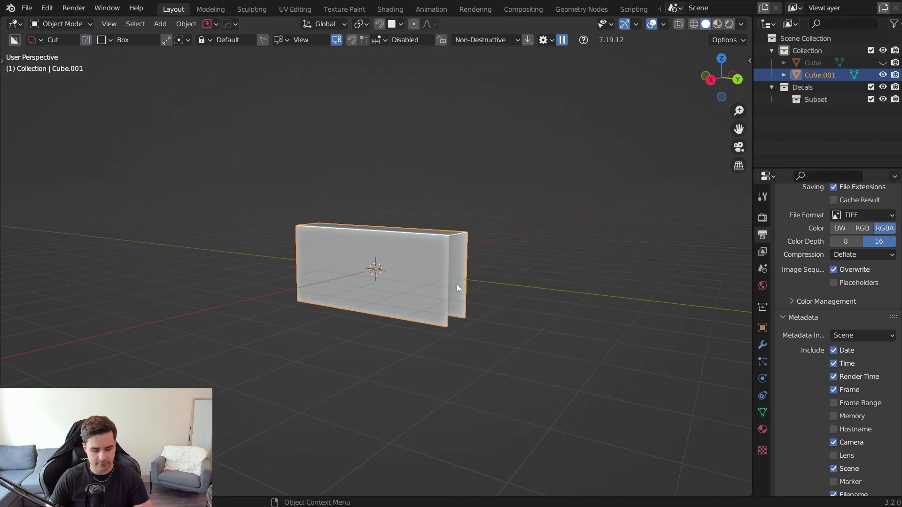
{"action": "key", "text": "ctrl+3"}
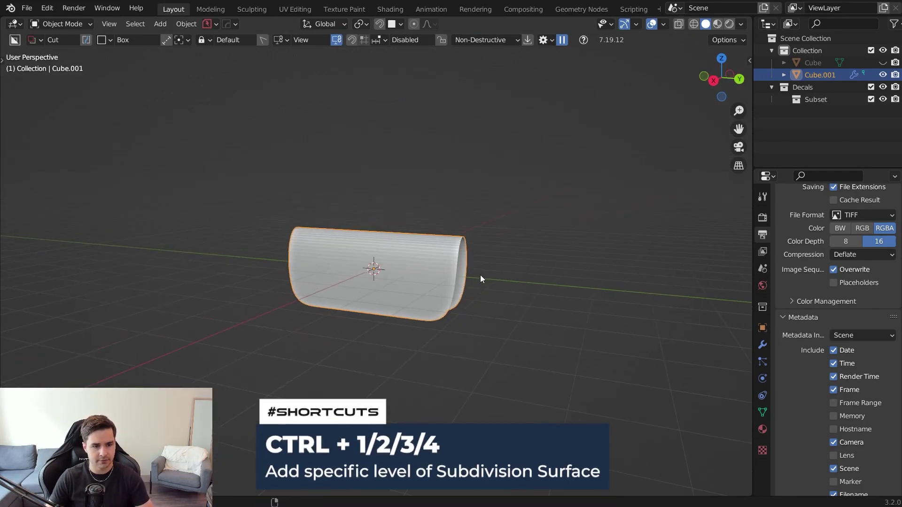
{"action": "middle_click_drag", "start_coordinate": [480, 278], "coordinate": [475, 248]}
{"action": "middle_click_drag", "start_coordinate": [354, 337], "coordinate": [490, 188]}
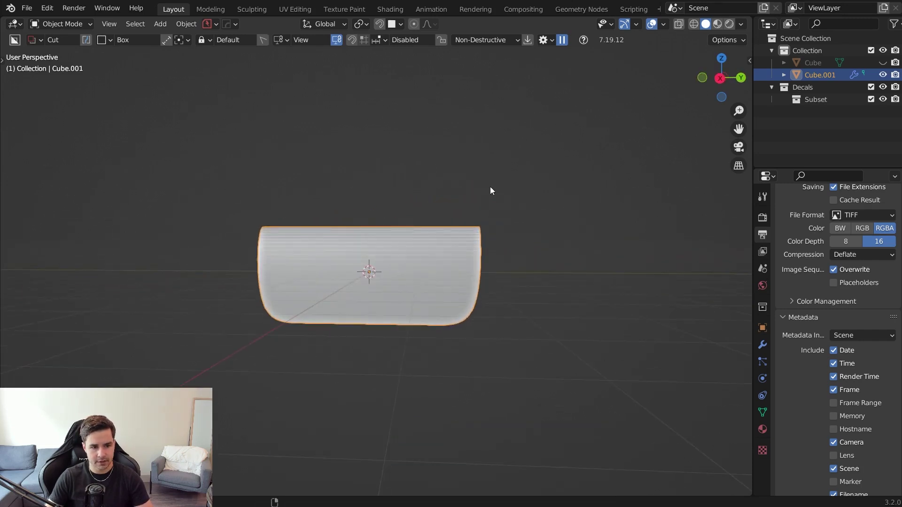
{"action": "middle_click_drag", "start_coordinate": [419, 345], "coordinate": [453, 308]}
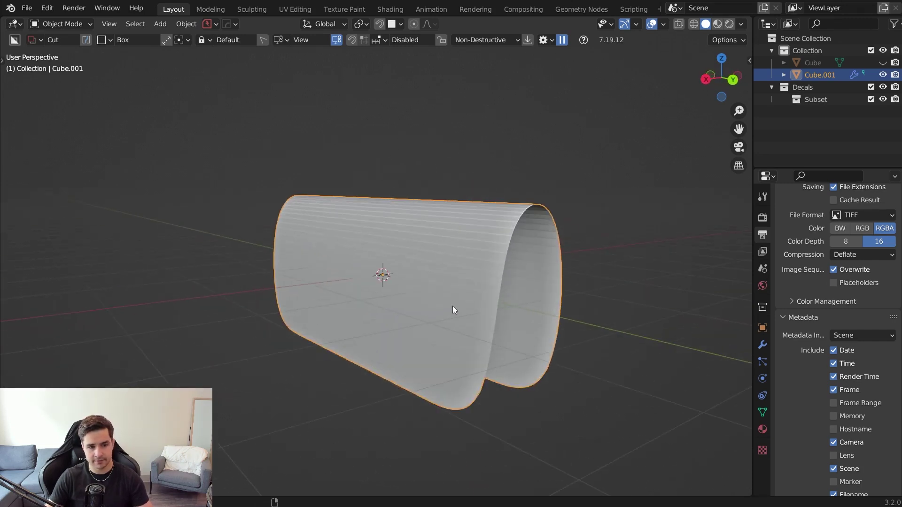
{"action": "middle_click_drag", "start_coordinate": [534, 273], "coordinate": [577, 287]}
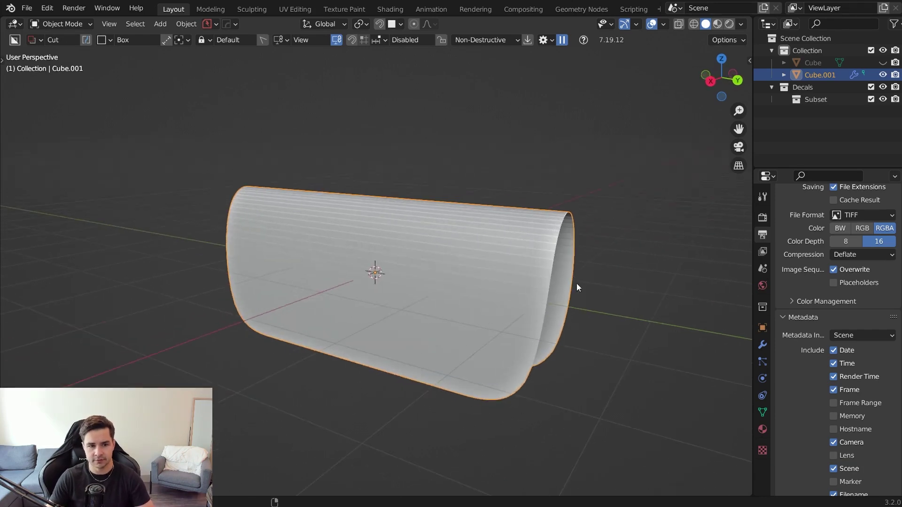
Apply smooth shading to the subdivided shell.
{"action": "right_click", "coordinate": [576, 217]}
{"action": "left_click", "coordinate": [576, 216]}
{"action": "middle_click_drag", "start_coordinate": [576, 216], "coordinate": [528, 238]}
Select the upper corner vertices at the shell's +Y end through the mesh in wireframe, and enable Proportional Editing.
{"action": "key", "text": "KP_3"}
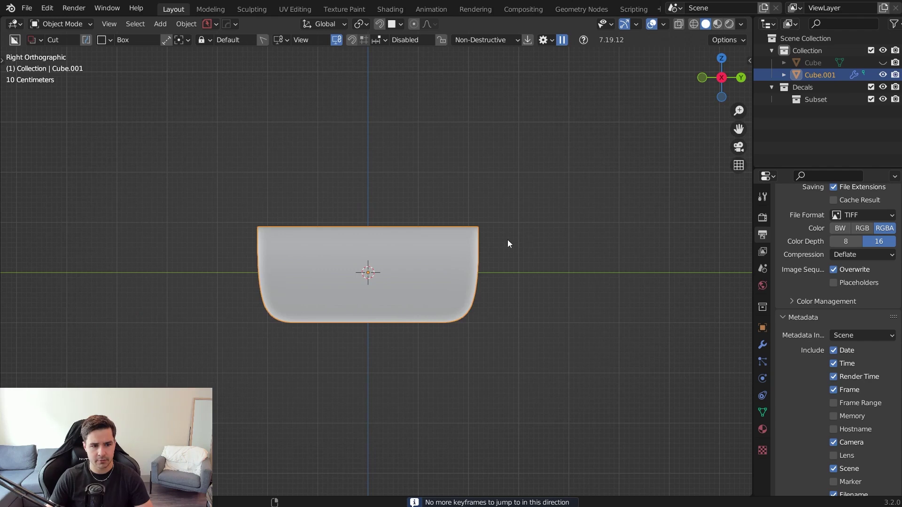
{"action": "key", "text": "Tab"}
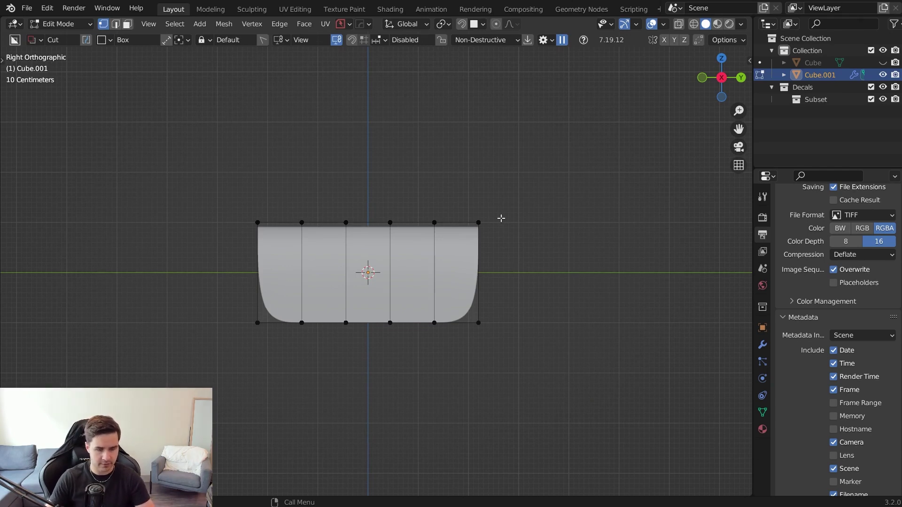
{"action": "key", "text": "z"}
{"action": "left_click", "coordinate": [481, 226]}
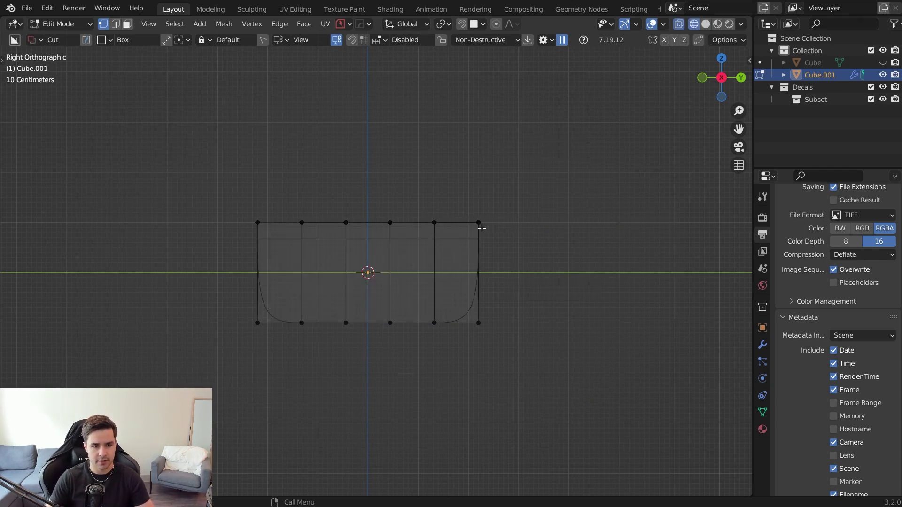
{"action": "key", "text": "b"}
{"action": "left_click_drag", "start_coordinate": [457, 183], "coordinate": [535, 271]}
{"action": "middle_click_drag", "start_coordinate": [542, 262], "coordinate": [466, 254]}
{"action": "key", "text": "KP_3"}
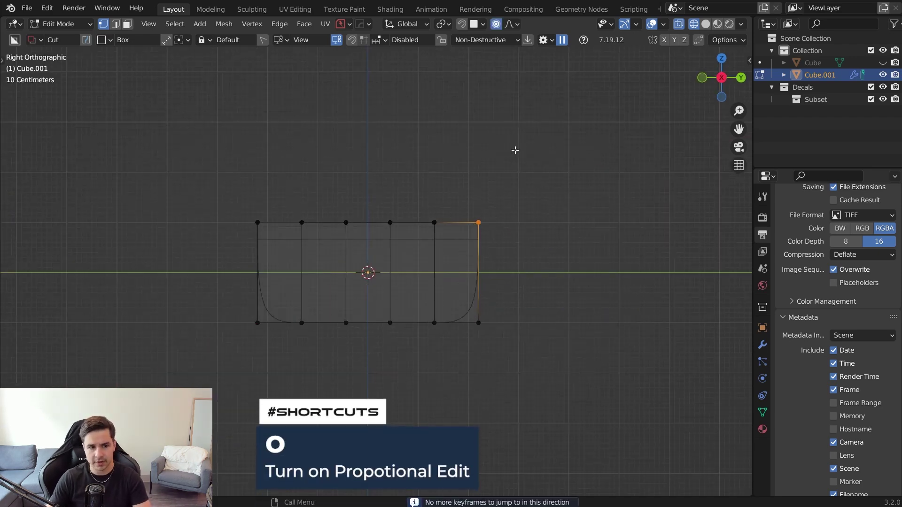
Move the selected +Y corner vertices about 0.16 m in Y and -0.8 m in Z, with smooth proportional size 1.611 m.
{"action": "key", "text": "g"}
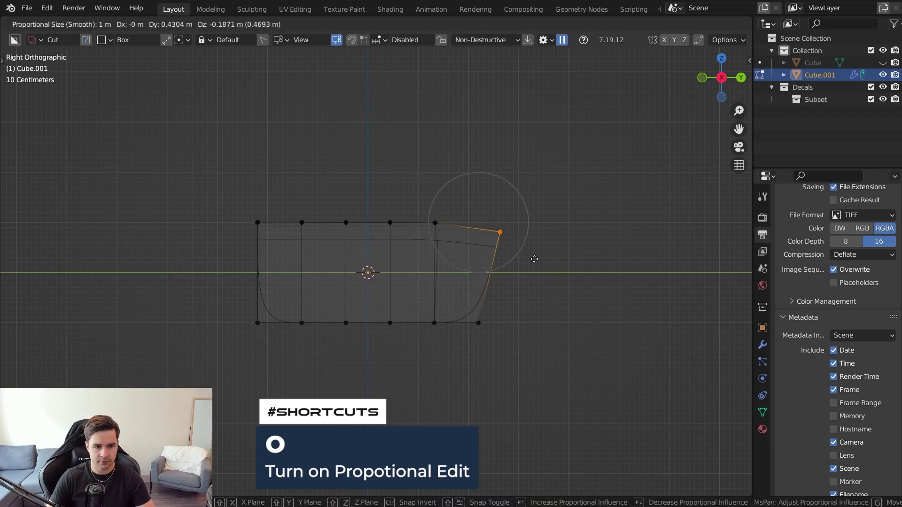
{"action": "key", "text": "Escape"}
{"action": "key", "text": "z"}
{"action": "left_click", "coordinate": [573, 291]}
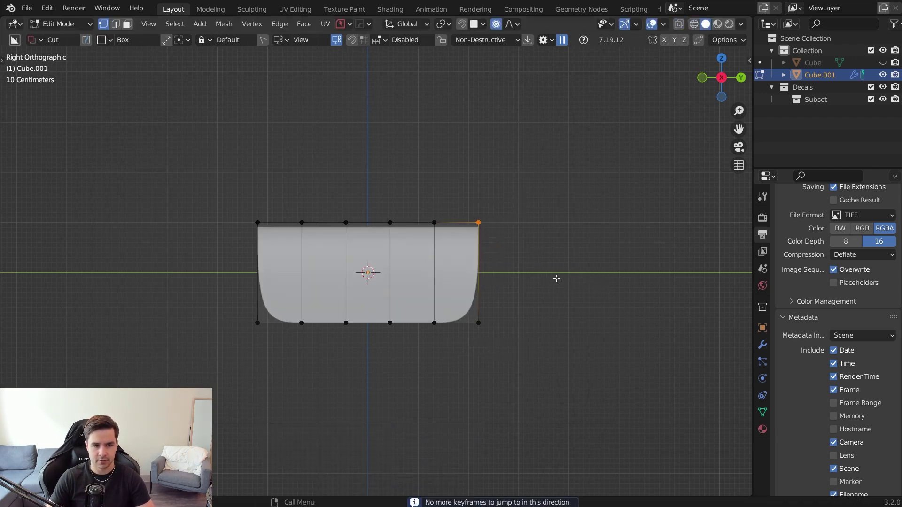
{"action": "key", "text": "g"}
{"action": "scroll", "coordinate": [582, 293], "scroll_direction": "down", "scroll_amount": 3}
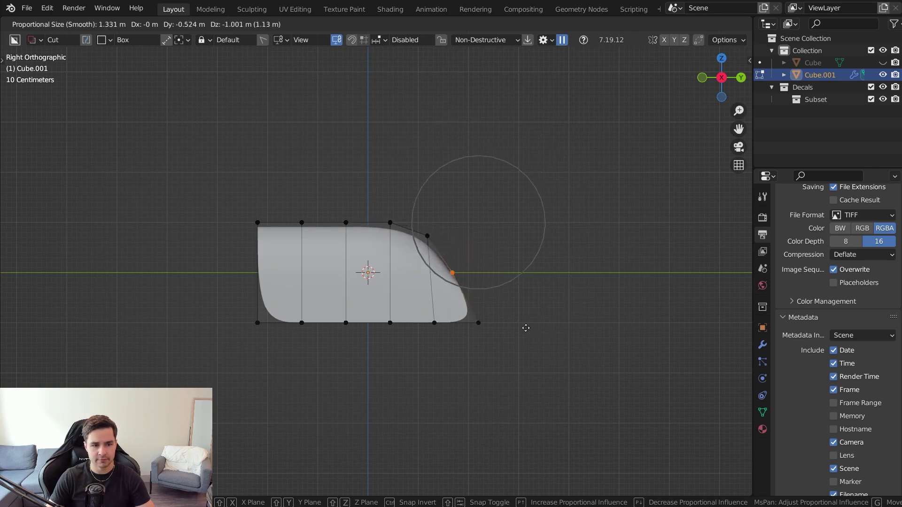
{"action": "scroll", "coordinate": [607, 300], "scroll_direction": "down", "scroll_amount": 4}
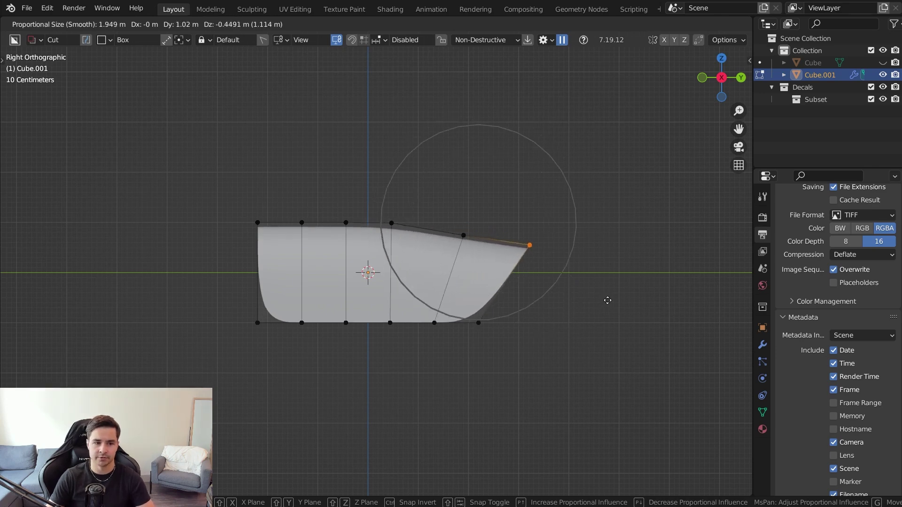
{"action": "scroll", "coordinate": [607, 300], "scroll_direction": "down", "scroll_amount": 3}
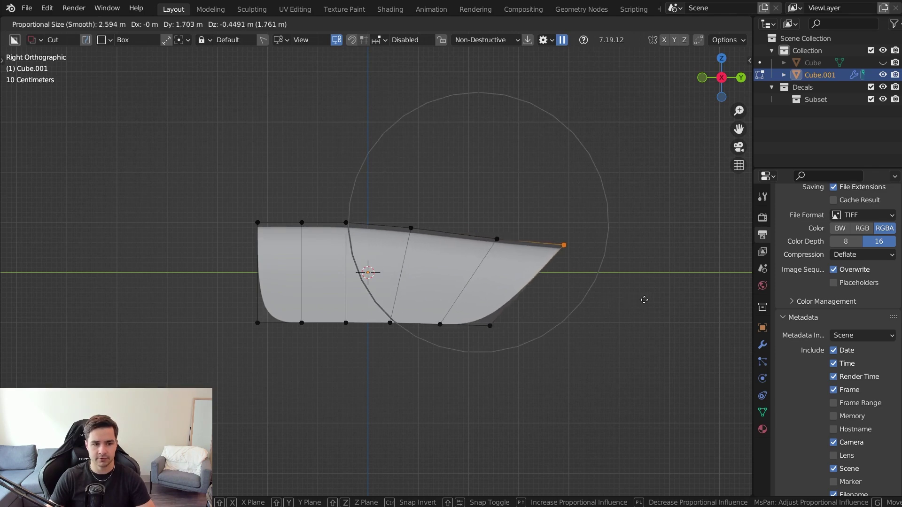
{"action": "scroll", "coordinate": [591, 297], "scroll_direction": "down", "scroll_amount": 1}
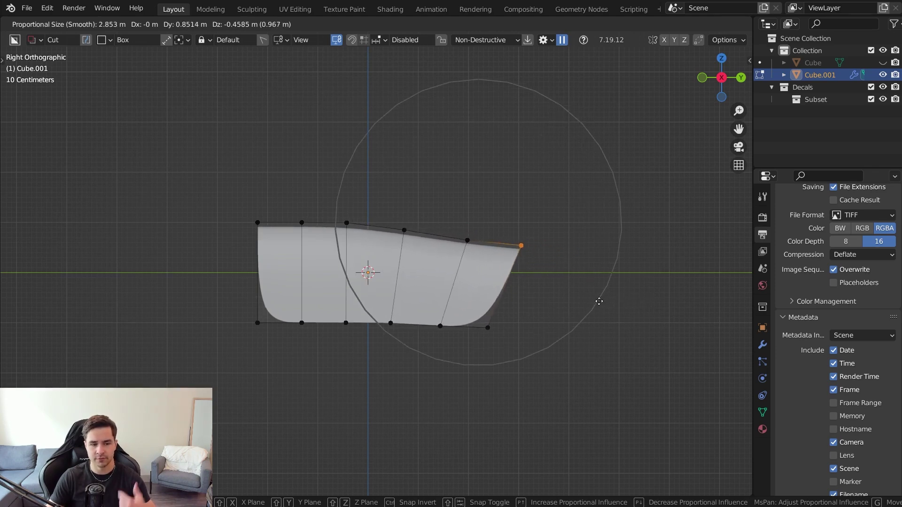
{"action": "scroll", "coordinate": [571, 316], "scroll_direction": "up", "scroll_amount": 6}
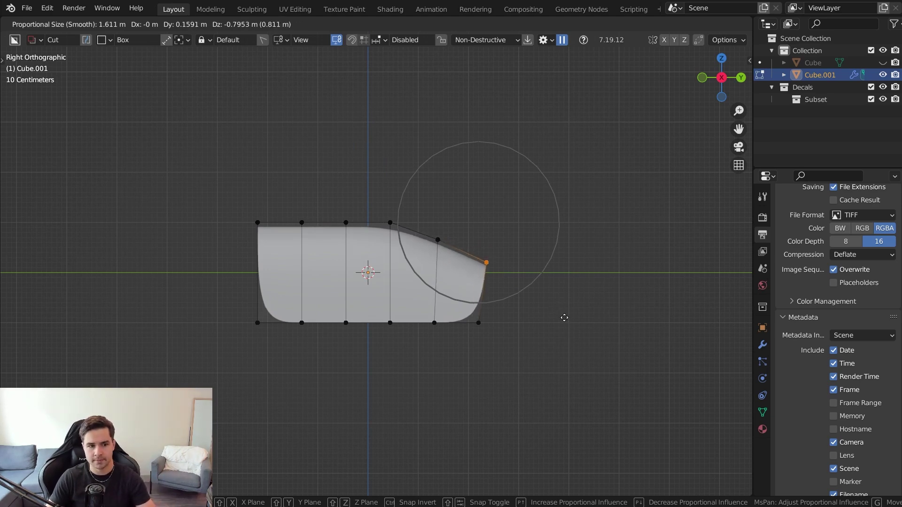
{"action": "left_click", "coordinate": [565, 317]}
Move the upper corner vertices at the -Y end about -2.2 m in Y and -1.07 m in Z, with proportional size 1.331 m.
{"action": "middle_click_drag", "start_coordinate": [476, 241], "coordinate": [376, 265]}
{"action": "key", "text": "KP_3"}
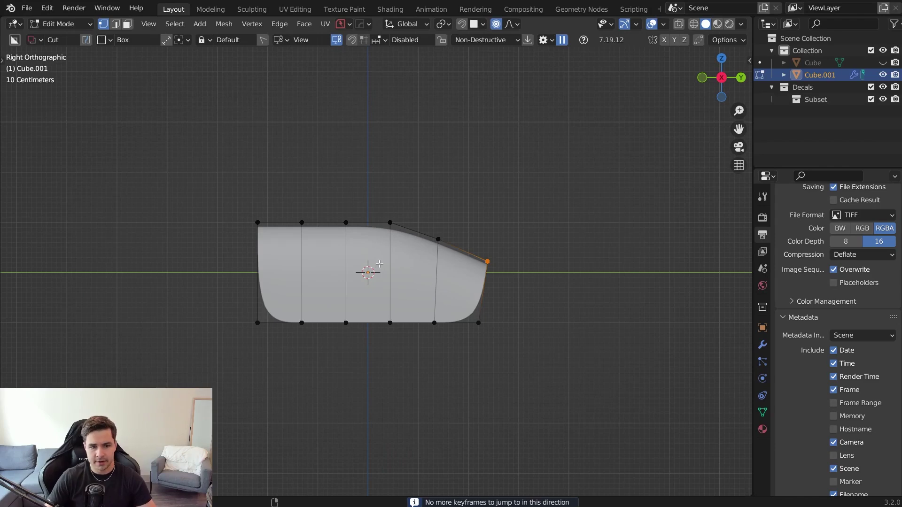
{"action": "key", "text": "alt+z"}
{"action": "key", "text": "b"}
{"action": "left_click_drag", "start_coordinate": [228, 193], "coordinate": [272, 249]}
{"action": "key", "text": "alt+z"}
{"action": "key", "text": "g"}
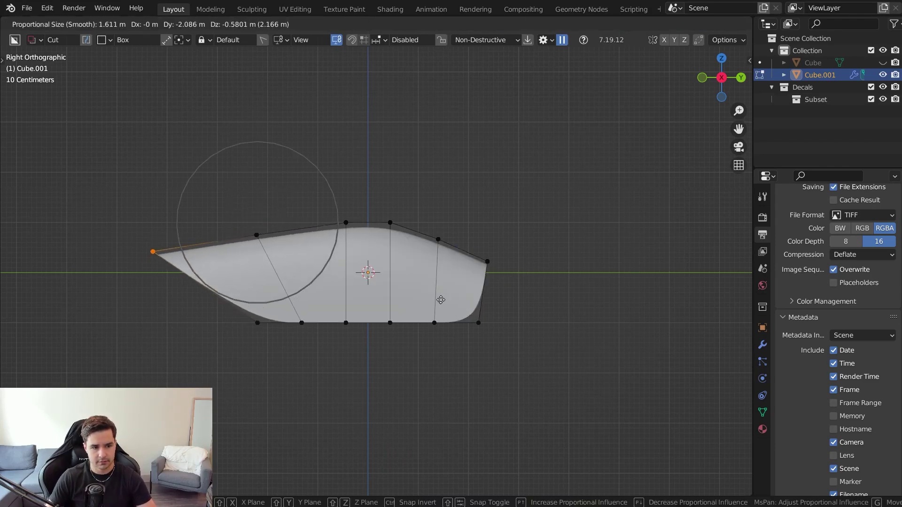
{"action": "scroll", "coordinate": [442, 299], "scroll_direction": "down", "scroll_amount": 4}
{"action": "scroll", "coordinate": [497, 324], "scroll_direction": "up", "scroll_amount": 6}
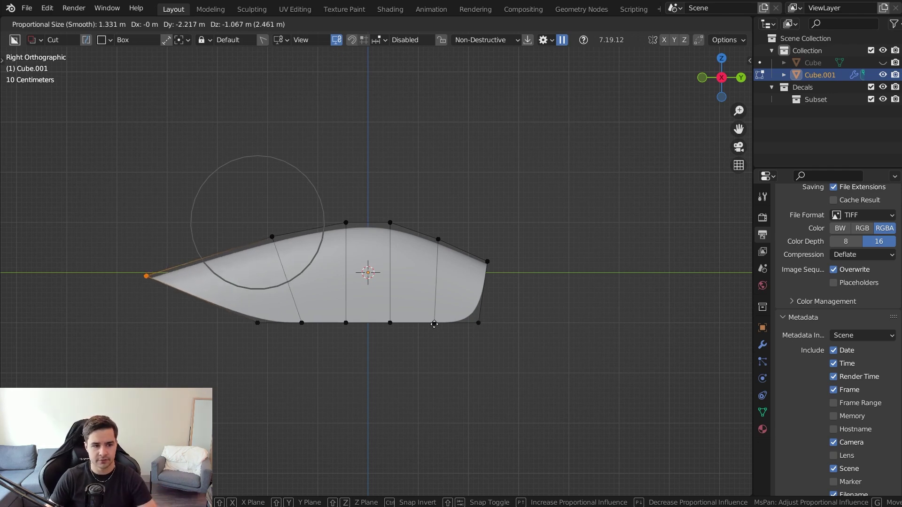
{"action": "left_click", "coordinate": [435, 325]}
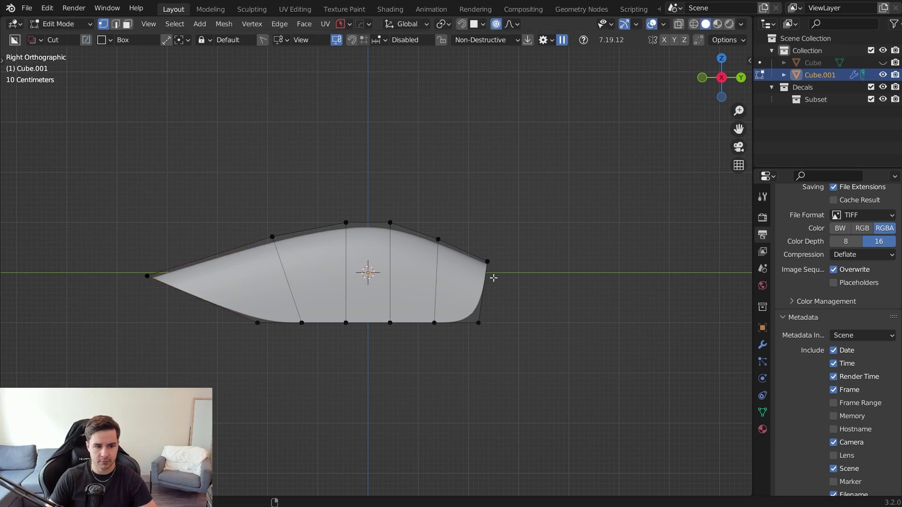
Slide the upper vertex pair just +Y of the shell's centre along its edges toward the +Y end by a factor of about 0.24.
{"action": "key", "text": "shift+z"}
{"action": "left_click", "coordinate": [390, 222]}
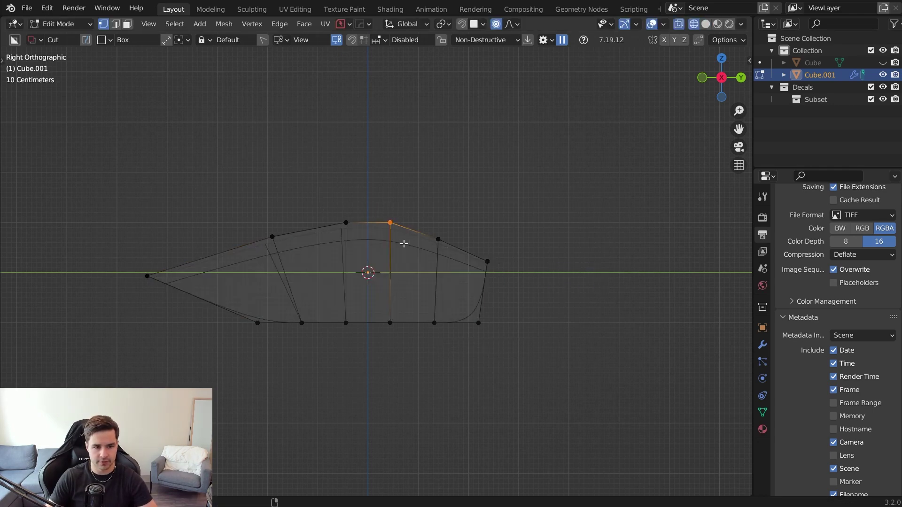
{"action": "key", "text": "shift+z"}
{"action": "key", "text": "g"}
{"action": "key", "text": "g"}
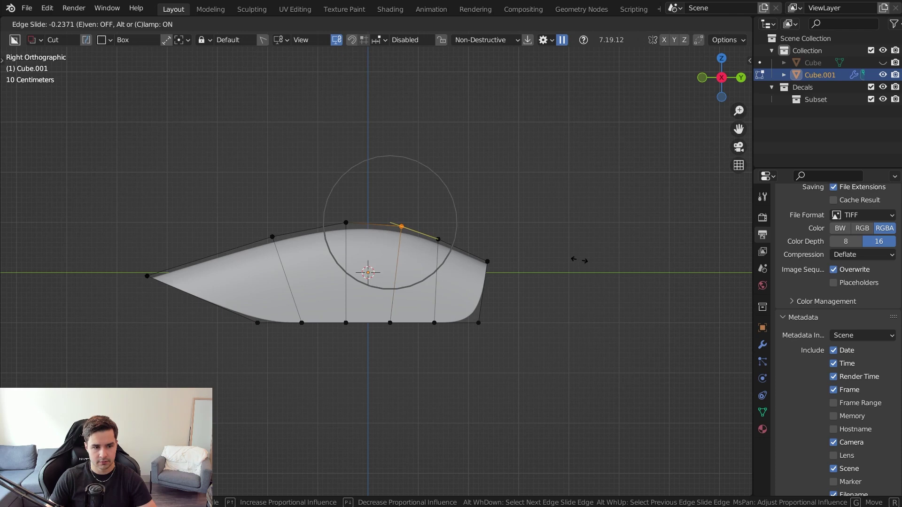
{"action": "left_click", "coordinate": [579, 260]}
Scale the whole mesh along global X by about 1.17 to widen the shell.
{"action": "middle_click_drag", "start_coordinate": [579, 260], "coordinate": [451, 314]}
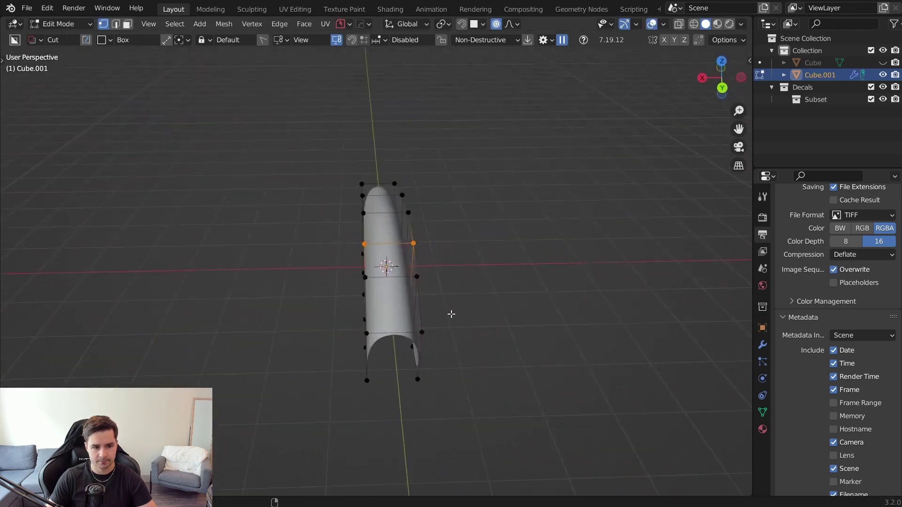
{"action": "key", "text": "a"}
{"action": "key", "text": "s"}
{"action": "key", "text": "x"}
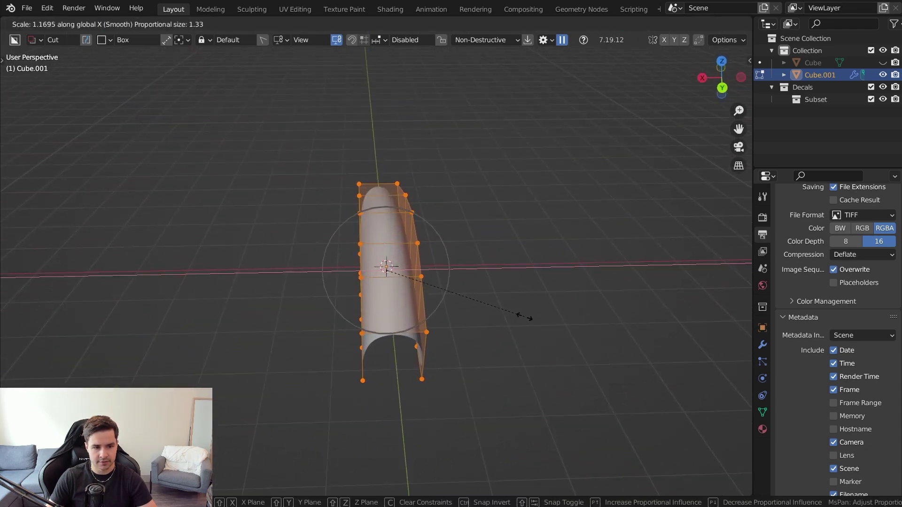
{"action": "left_click", "coordinate": [524, 316]}
{"action": "key", "text": "Up"}
{"action": "middle_click_drag", "start_coordinate": [496, 315], "coordinate": [464, 301]}
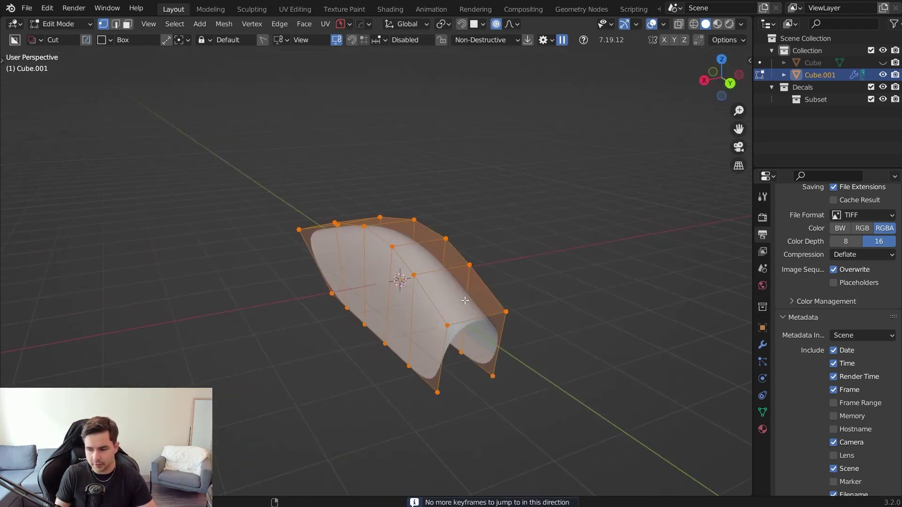
Move the lower vertices just -Y of centre about -0.31 m in Y and 0.82 m in Z, with proportional size 2.358 m.
{"action": "key", "text": "KP_3"}
{"action": "key", "text": "alt+a"}
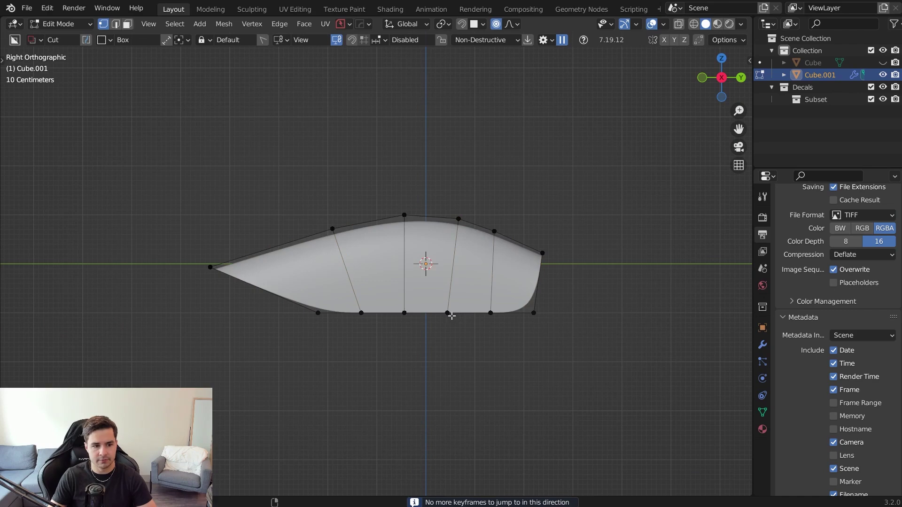
{"action": "key", "text": "alt+z"}
{"action": "key", "text": "b"}
{"action": "left_click_drag", "start_coordinate": [374, 296], "coordinate": [425, 335]}
{"action": "key", "text": "alt+z"}
{"action": "key", "text": "g"}
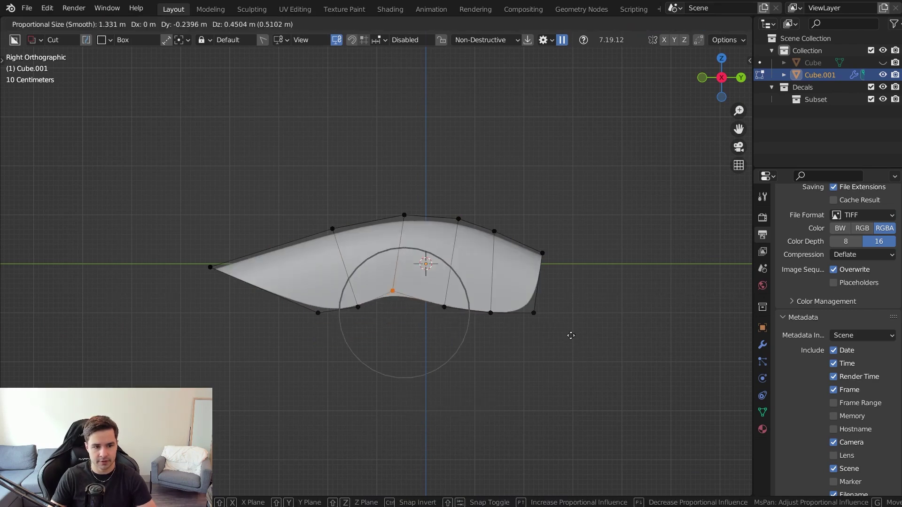
{"action": "scroll", "coordinate": [572, 318], "scroll_direction": "down", "scroll_amount": 1}
{"action": "scroll", "coordinate": [571, 318], "scroll_direction": "down", "scroll_amount": 2}
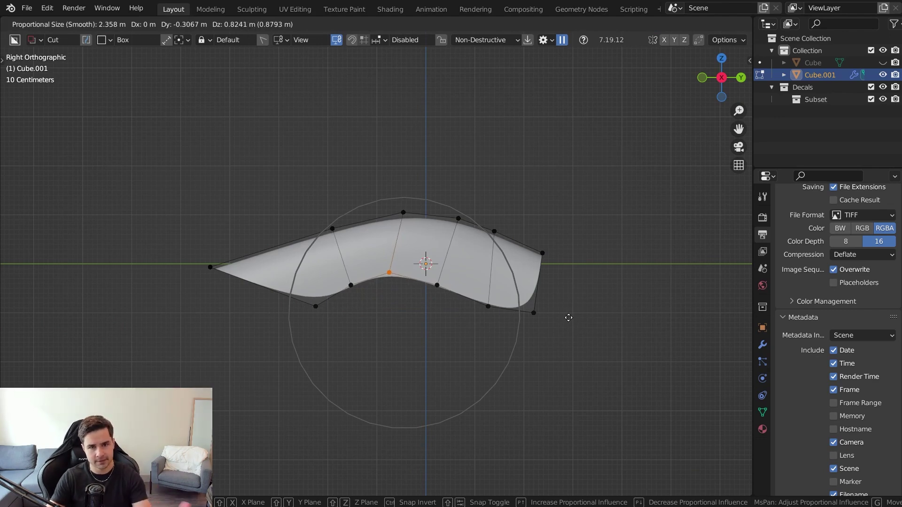
{"action": "left_click", "coordinate": [568, 318]}
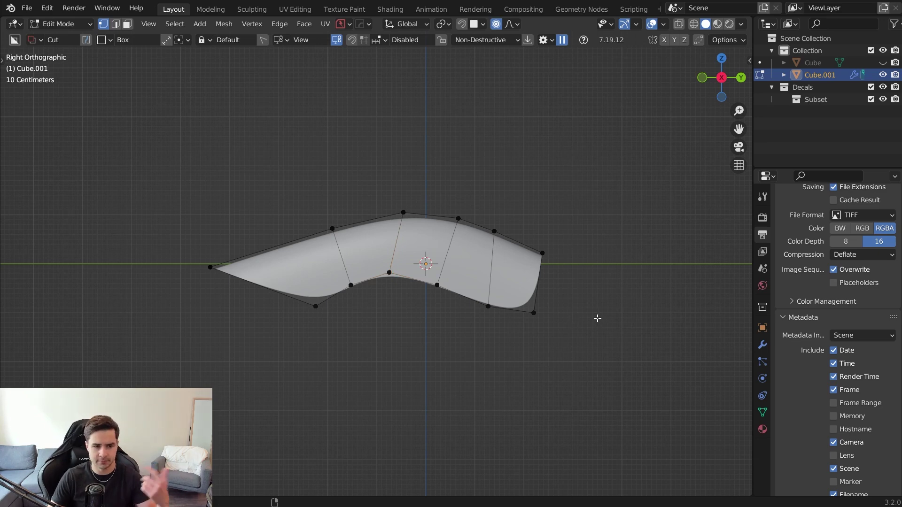
Move the lower vertices next to the +Y end about -0.33 m in Y and -1.12 m in Z, with proportional size 3.138 m.
{"action": "key", "text": "alt+z"}
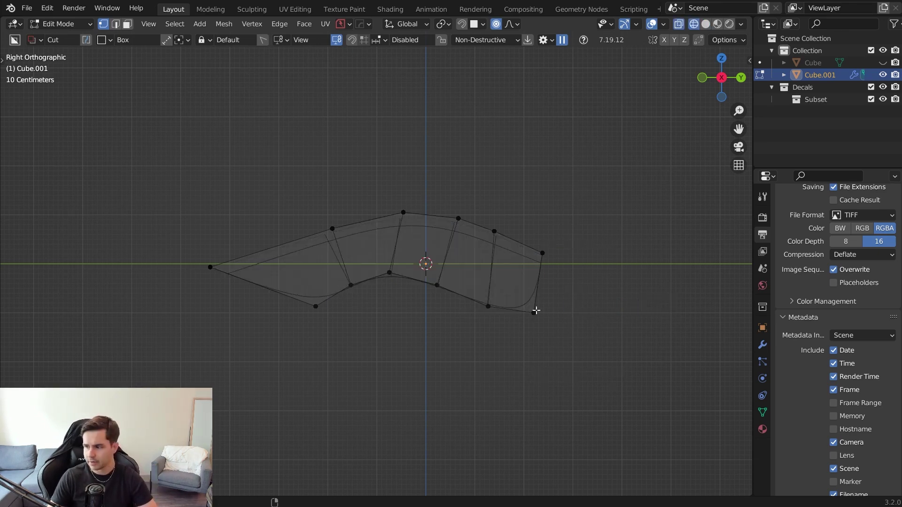
{"action": "key", "text": "d"}
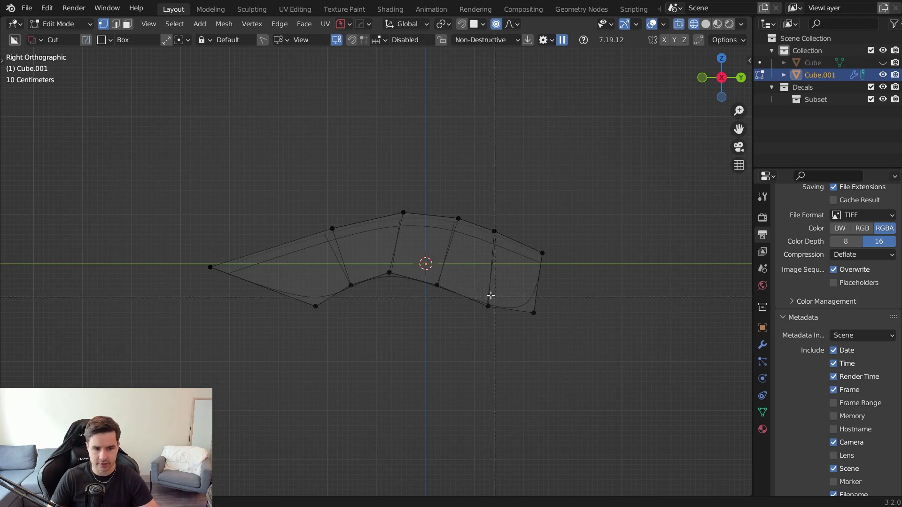
{"action": "left_click", "coordinate": [488, 307]}
{"action": "key", "text": "alt+z"}
{"action": "key", "text": "g"}
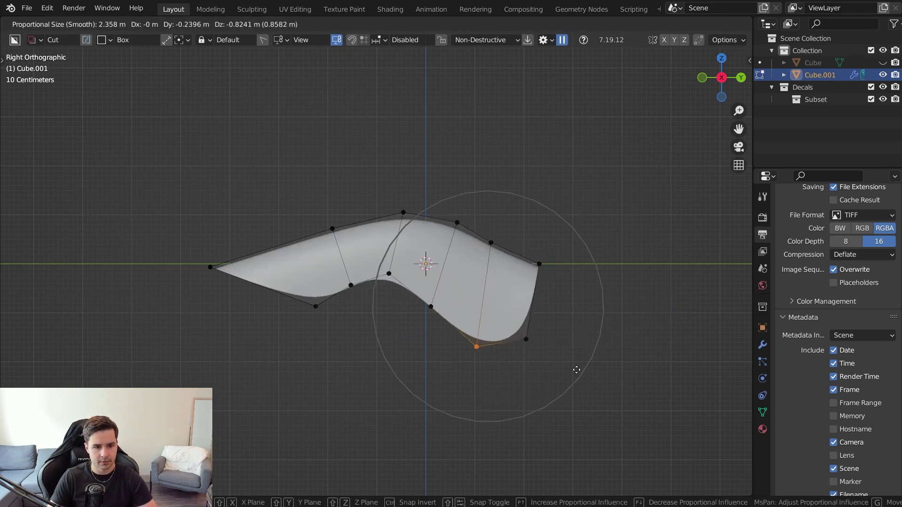
{"action": "scroll", "coordinate": [574, 369], "scroll_direction": "down", "scroll_amount": 3}
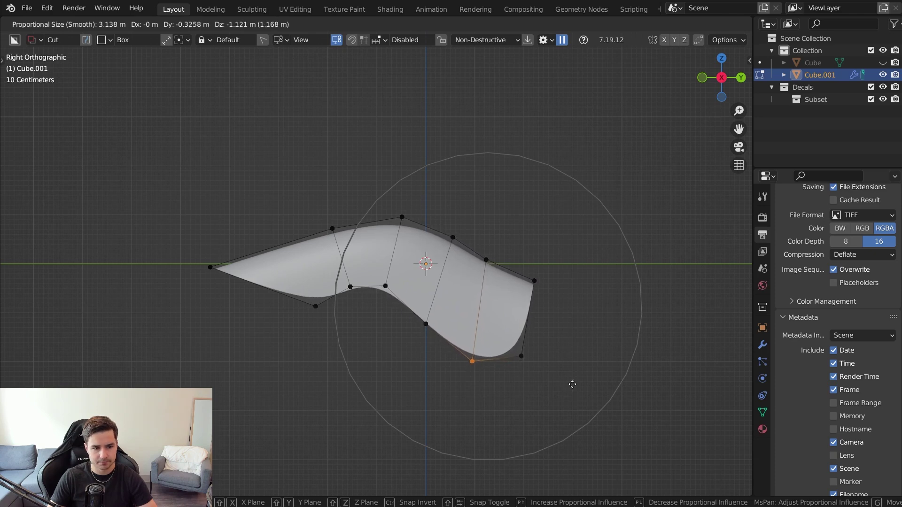
{"action": "left_click", "coordinate": [572, 385]}
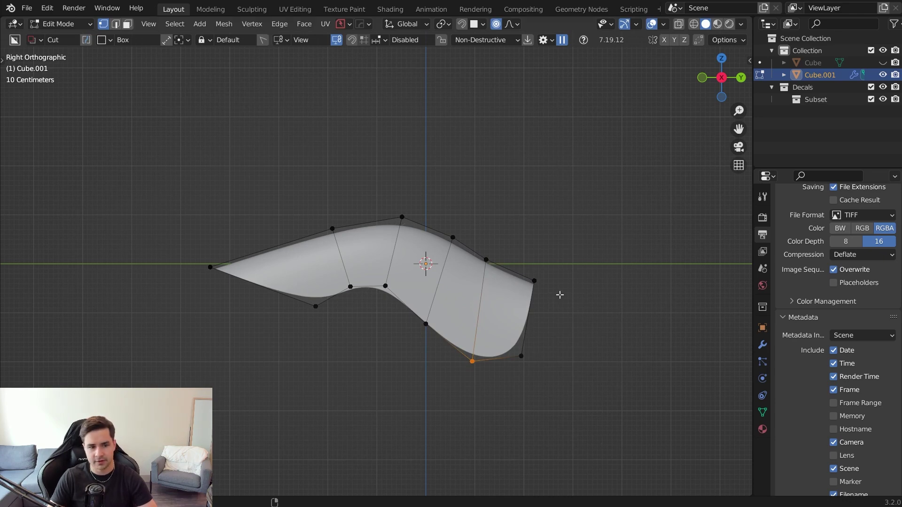
Move the same lower vertices another -0.36 m or so in Y and -0.44 m in Z, with proportional size 1.949 m.
{"action": "key", "text": "g"}
{"action": "scroll", "coordinate": [559, 296], "scroll_direction": "up", "scroll_amount": 5}
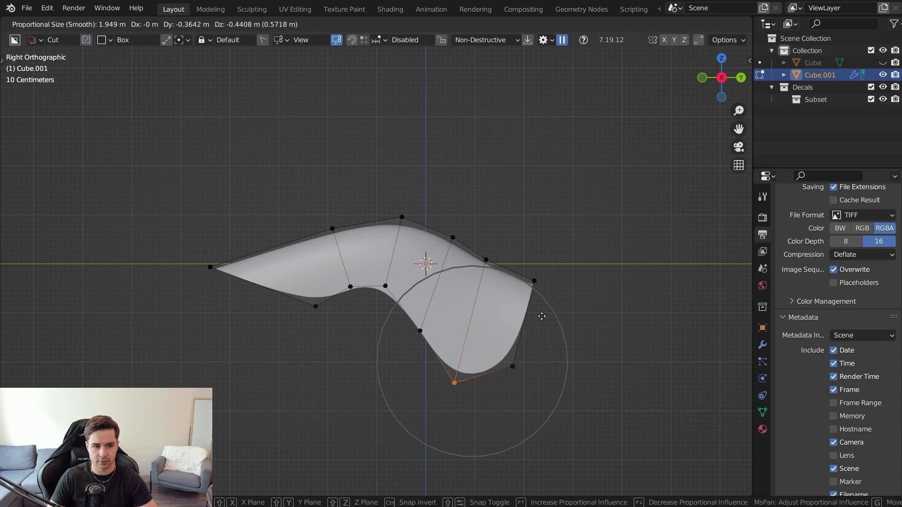
{"action": "left_click", "coordinate": [542, 317]}
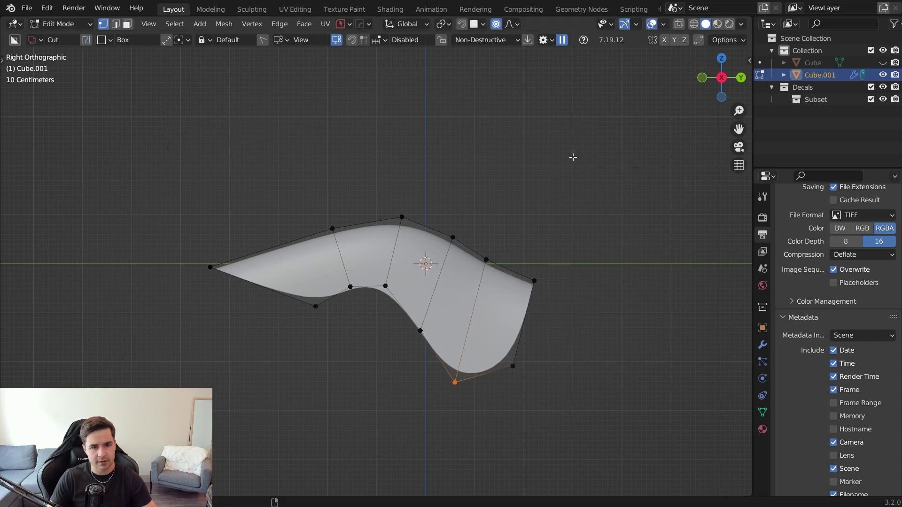
With overlays temporarily hidden, raise the selected lower vertices in Z and shift them slightly toward -Y, using proportional size 1.949 m.
{"action": "left_click", "coordinate": [651, 27]}
{"action": "key", "text": "g"}
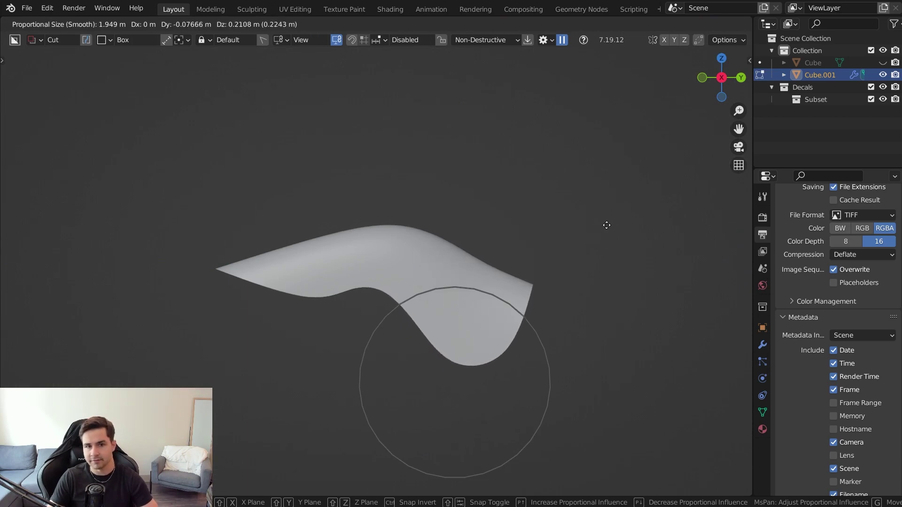
{"action": "left_click", "coordinate": [598, 213]}
{"action": "key", "text": "shift+alt+z"}
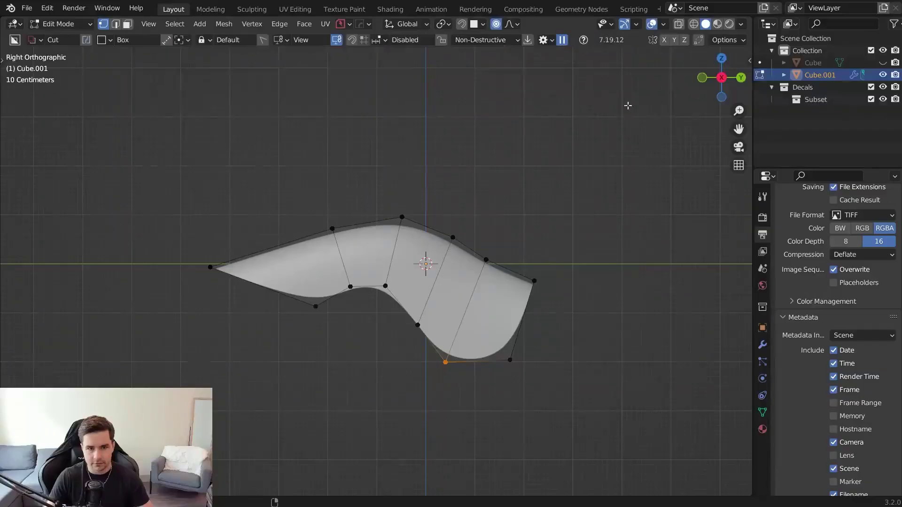
With overlays temporarily hidden, shift the selected lower vertices back toward +Y, widening the proportional size to 3.797 m.
{"action": "left_click", "coordinate": [652, 24]}
{"action": "key", "text": "g"}
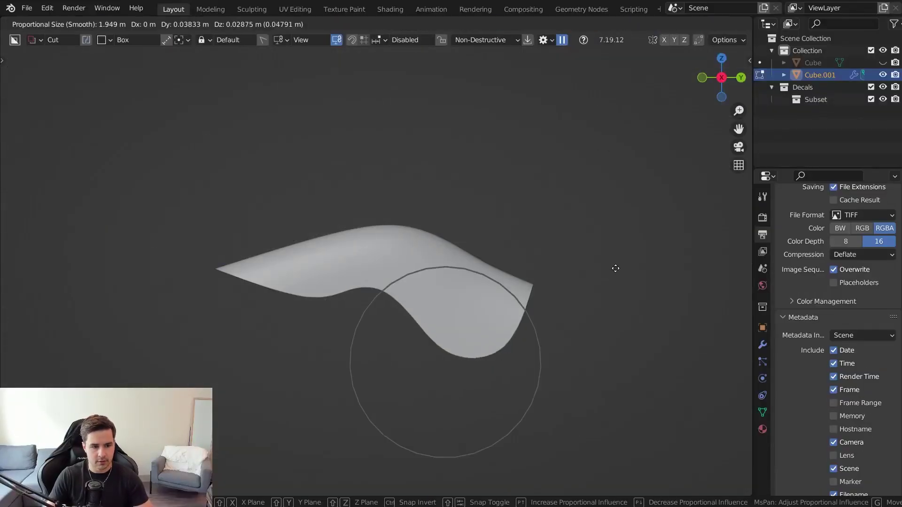
{"action": "scroll", "coordinate": [618, 264], "scroll_direction": "down", "scroll_amount": 5}
{"action": "scroll", "coordinate": [634, 261], "scroll_direction": "down", "scroll_amount": 5}
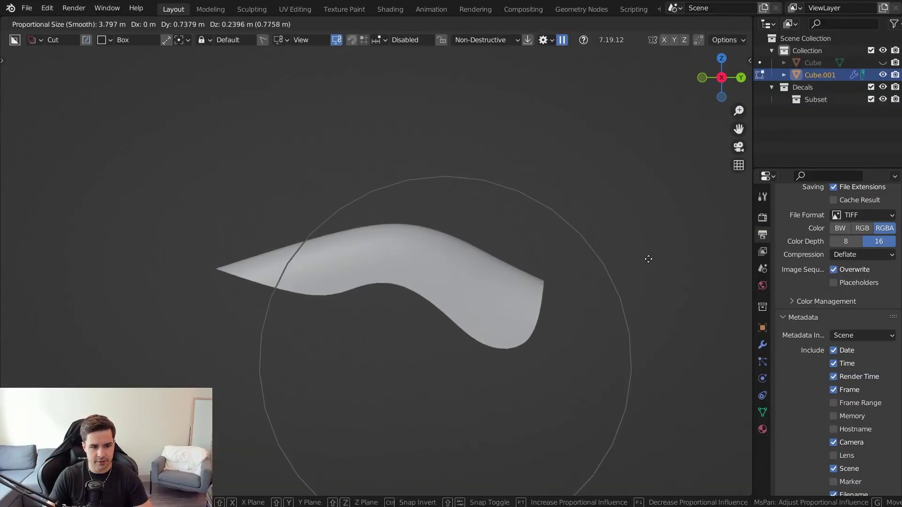
{"action": "left_click", "coordinate": [625, 270]}
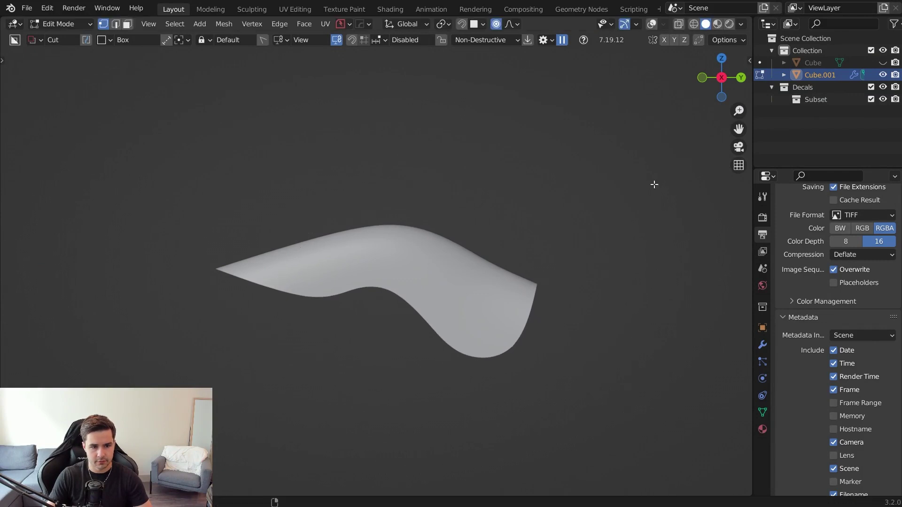
{"action": "left_click", "coordinate": [653, 25]}
Select the last three vertex columns at the +Y end through the mesh and move them farther toward +Y, with proportional size 3.797 m.
{"action": "key", "text": "z"}
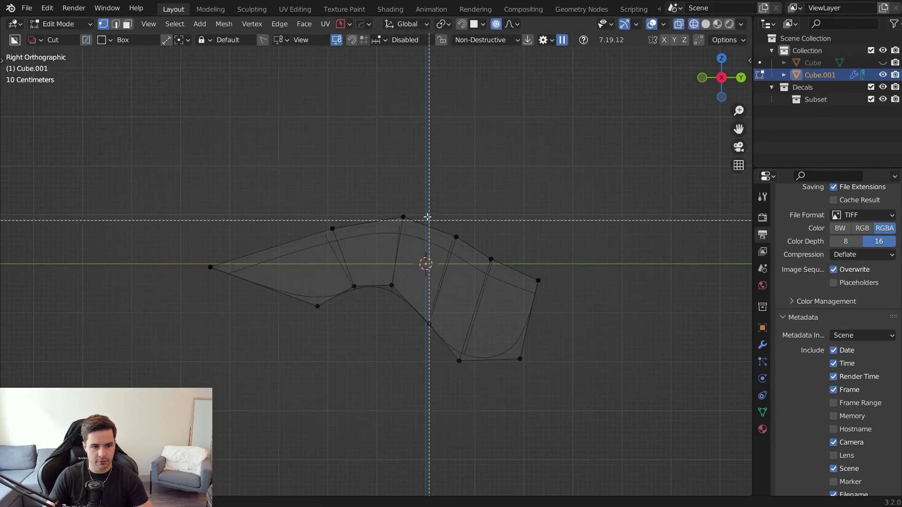
{"action": "left_click_drag", "start_coordinate": [421, 188], "coordinate": [622, 390]}
{"action": "key", "text": "alt+z"}
{"action": "key", "text": "g"}
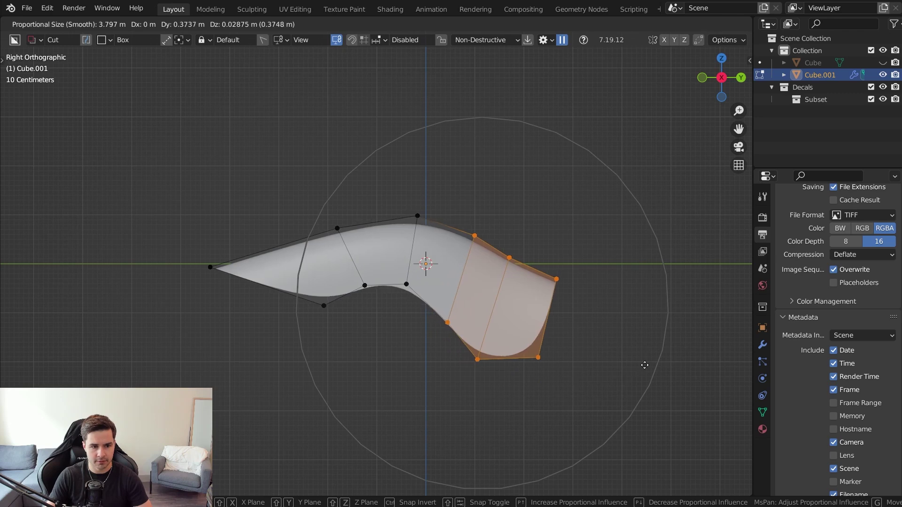
{"action": "left_click", "coordinate": [652, 364]}
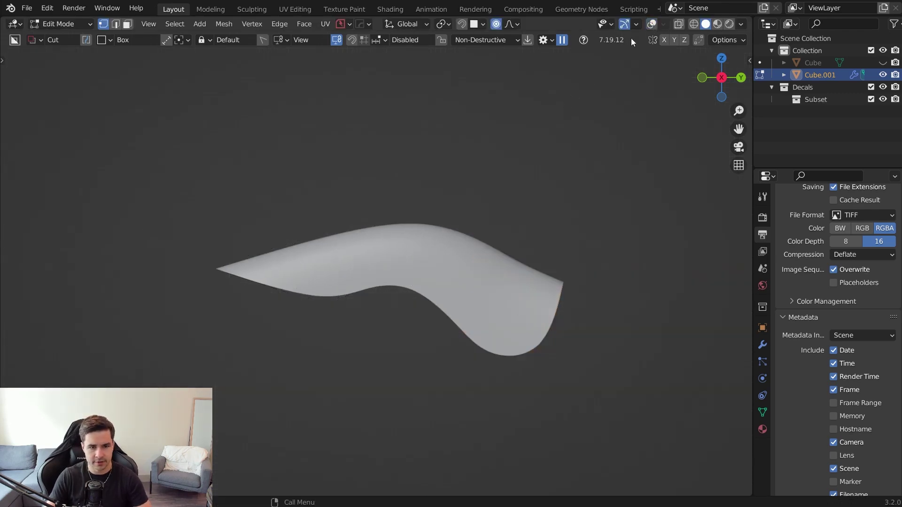
{"action": "left_click", "coordinate": [651, 24]}
Move the lower vertices of the third column from the +Y end slightly toward -Y and -Z, with proportional size 1.772 m, and check the shape without overlays.
{"action": "key", "text": "Tab"}
{"action": "key", "text": "alt+a"}
{"action": "key", "text": "z"}
{"action": "key", "text": "b"}
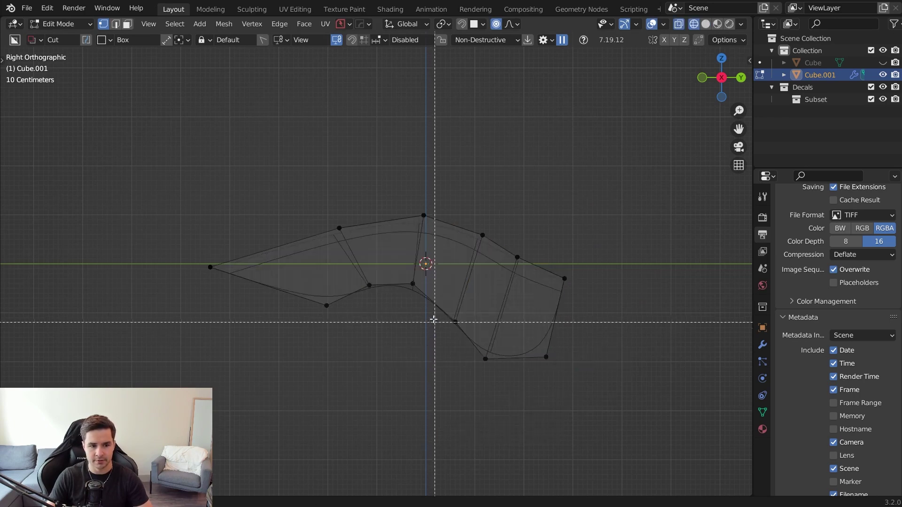
{"action": "left_click_drag", "start_coordinate": [433, 305], "coordinate": [479, 336]}
{"action": "key", "text": "z"}
{"action": "key", "text": "g"}
{"action": "scroll", "coordinate": [582, 354], "scroll_direction": "up", "scroll_amount": 8}
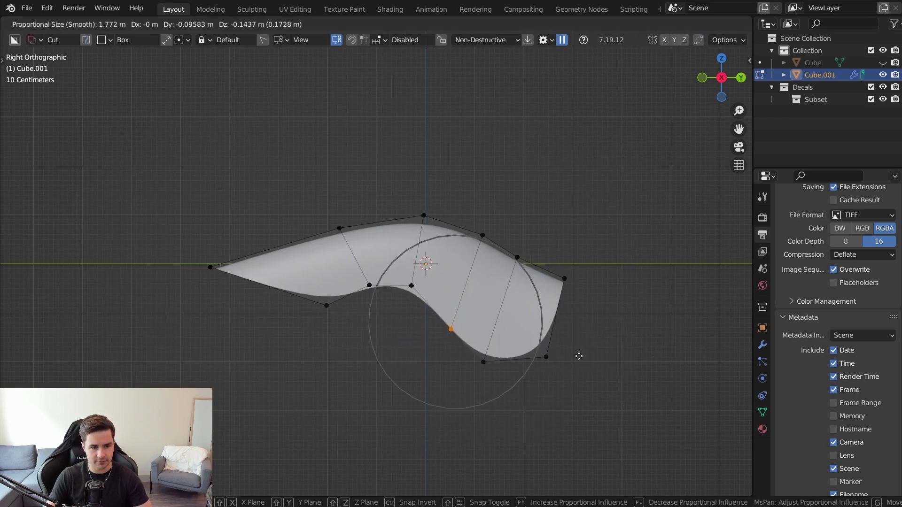
{"action": "left_click", "coordinate": [582, 347]}
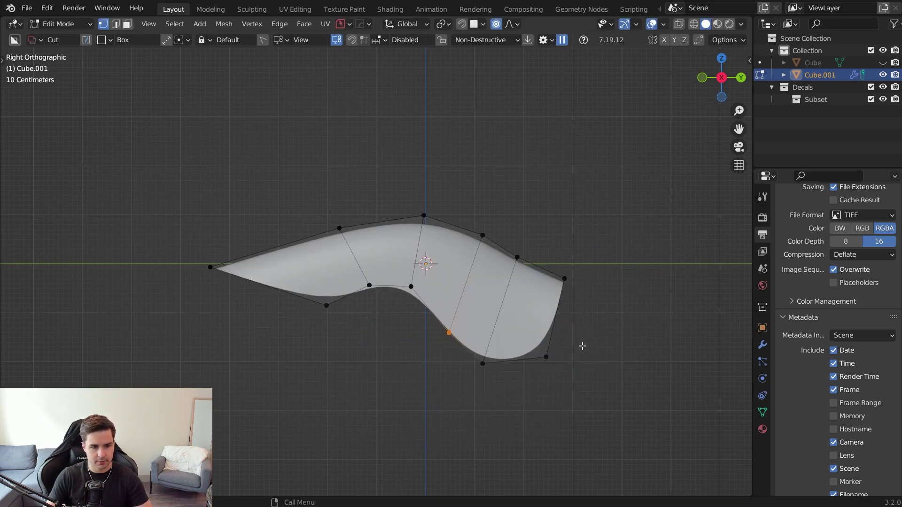
{"action": "left_click", "coordinate": [651, 24]}
{"action": "middle_click_drag", "start_coordinate": [580, 207], "coordinate": [487, 258]}
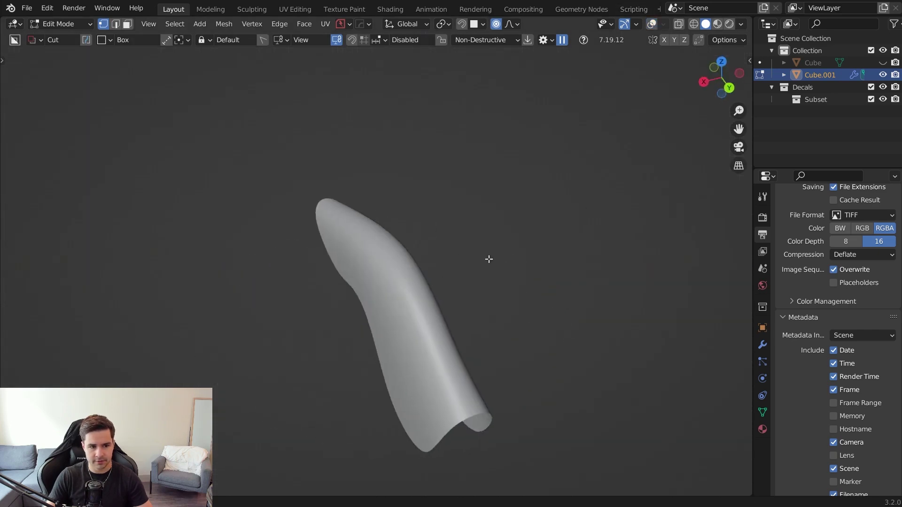
{"action": "left_click", "coordinate": [651, 25]}
Add a lengthwise loop cut along the shell's top face and slide it close to the +X upper edge.
{"action": "middle_click_drag", "start_coordinate": [602, 132], "coordinate": [496, 253]}
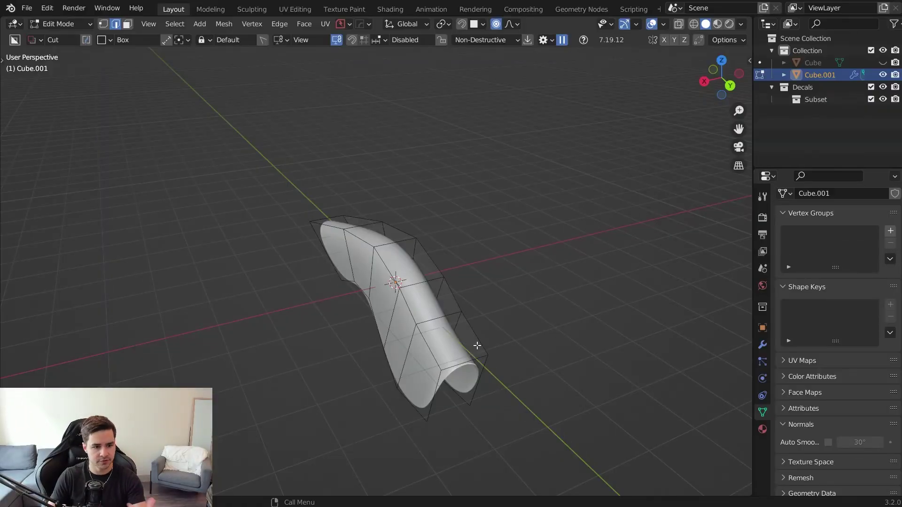
{"action": "middle_click_drag", "start_coordinate": [468, 333], "coordinate": [399, 331]}
{"action": "key", "text": "ctrl+r"}
{"action": "left_click", "coordinate": [393, 339]}
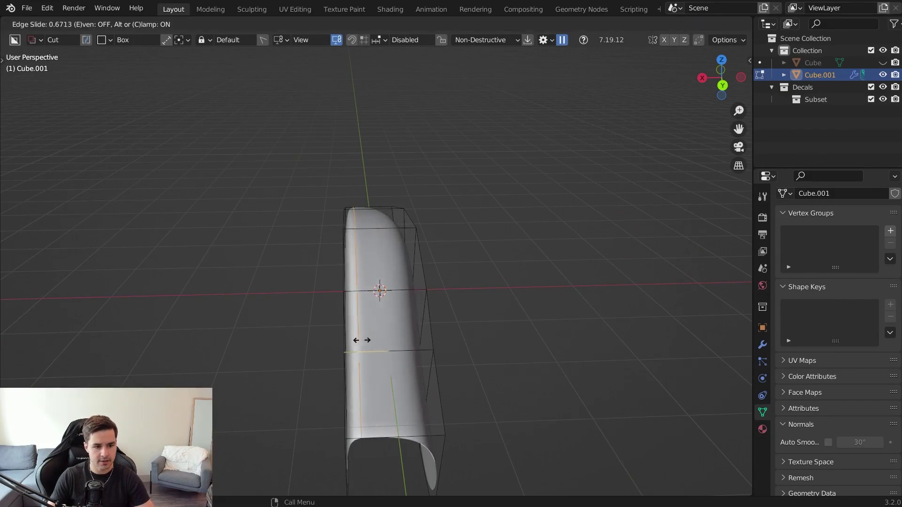
{"action": "left_click", "coordinate": [351, 340]}
Add a lengthwise loop cut on the +X side face, slide it about 0.85 toward the upper edge, and inspect the sharpened edge in Object Mode.
{"action": "middle_click_drag", "start_coordinate": [399, 376], "coordinate": [443, 363]}
{"action": "key", "text": "ctrl+r"}
{"action": "left_click", "coordinate": [448, 348]}
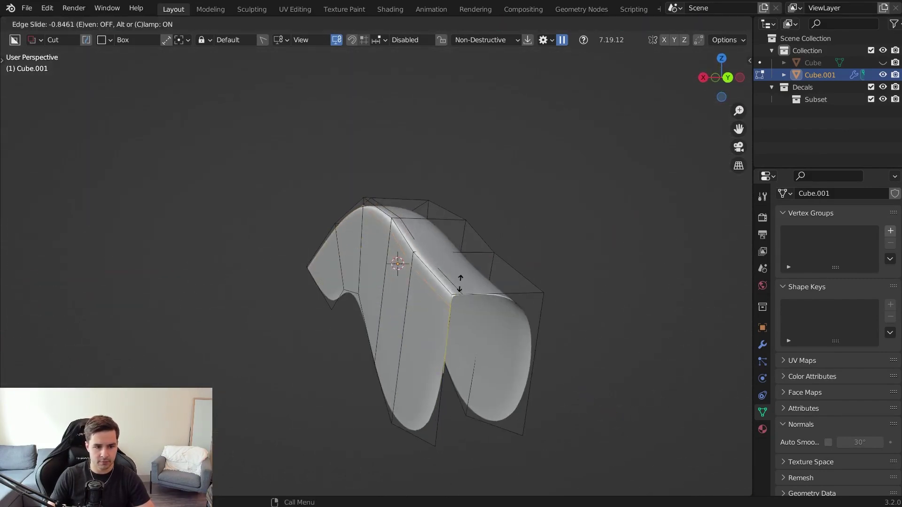
{"action": "left_click", "coordinate": [460, 284]}
{"action": "key", "text": "Tab"}
{"action": "middle_click_drag", "start_coordinate": [485, 337], "coordinate": [560, 388]}
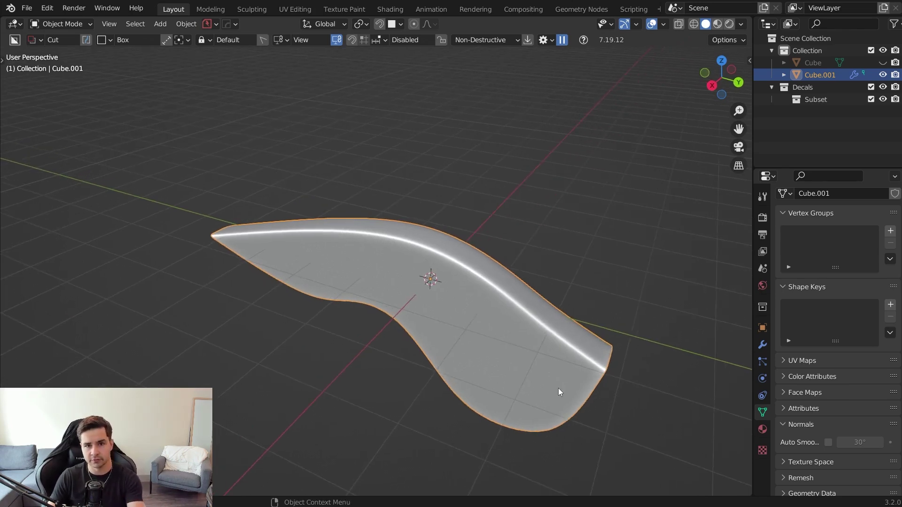
{"action": "middle_click_drag", "start_coordinate": [559, 390], "coordinate": [528, 364]}
Set the mean crease of the shell's +X upper lengthwise edge loop to 1.00 and view it in Object Mode.
{"action": "key", "text": "Tab"}
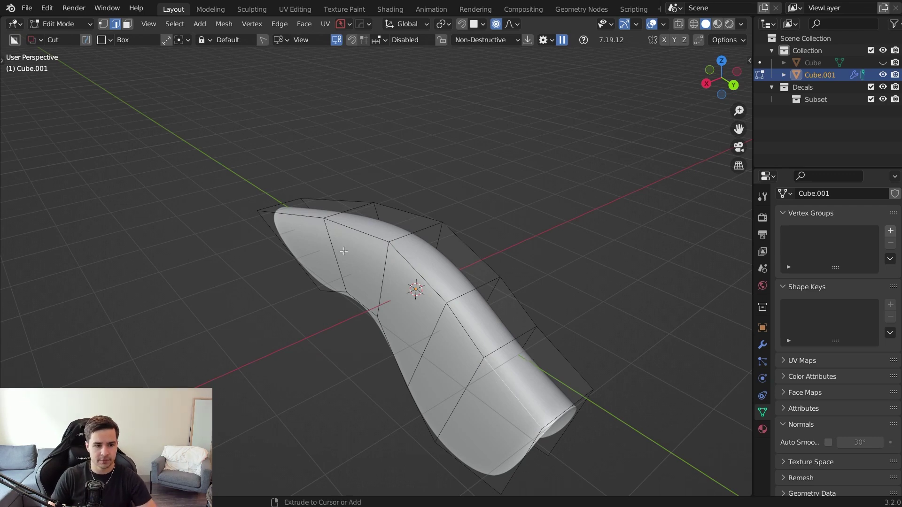
{"action": "left_click", "coordinate": [304, 215], "text": "alt"}
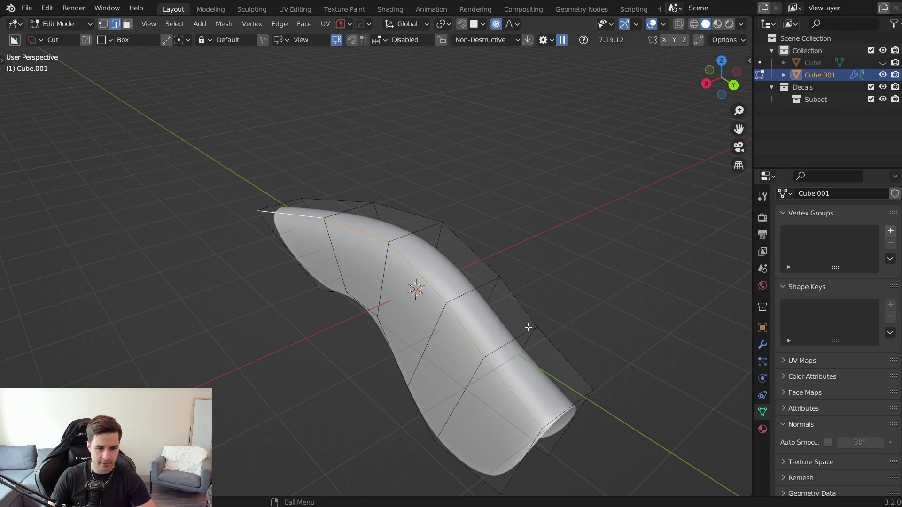
{"action": "key", "text": "n"}
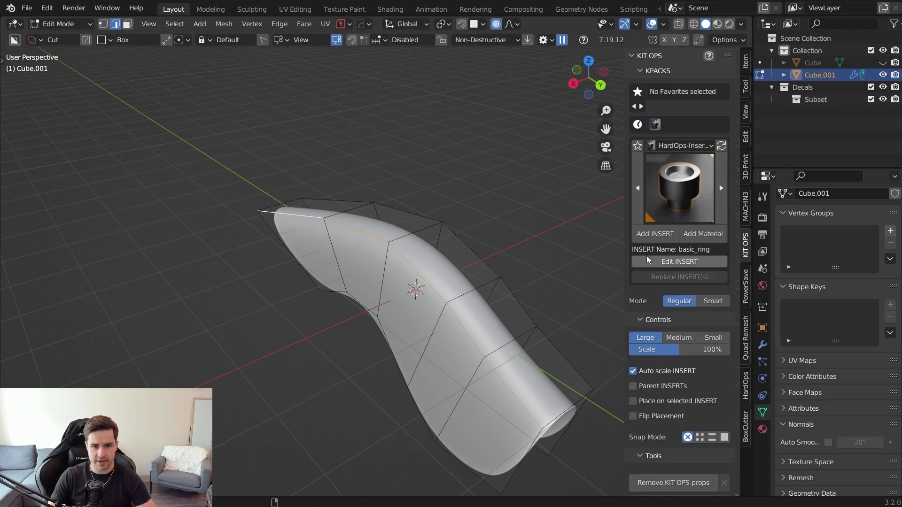
{"action": "left_click", "coordinate": [746, 62]}
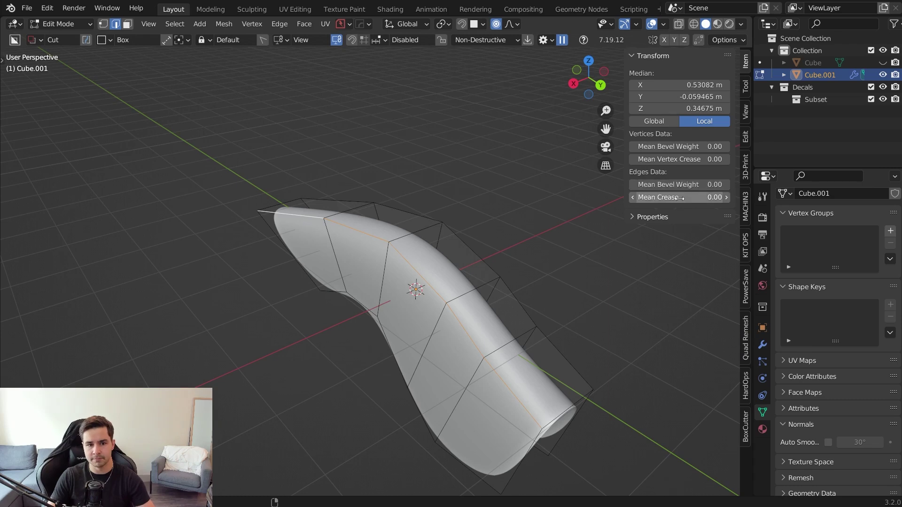
{"action": "left_click_drag", "start_coordinate": [679, 197], "coordinate": [728, 197]}
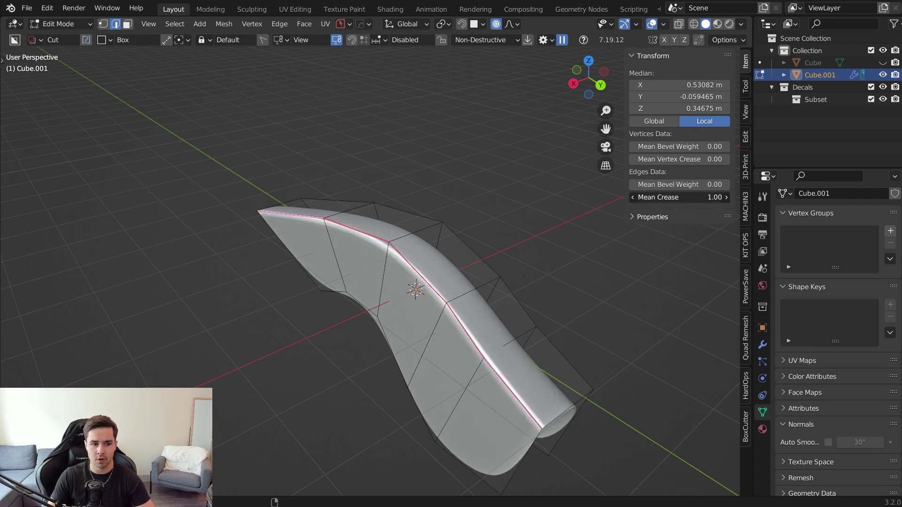
{"action": "key", "text": "Tab"}
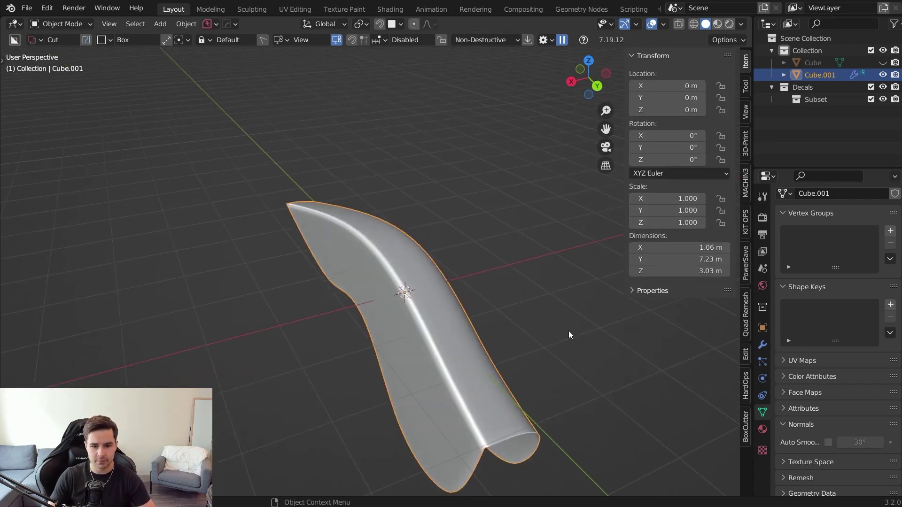
Enable Auto Smooth at 30° for the shell's normals and inspect the shading along the creased edge.
{"action": "right_click", "coordinate": [491, 353]}
{"action": "left_click", "coordinate": [462, 278]}
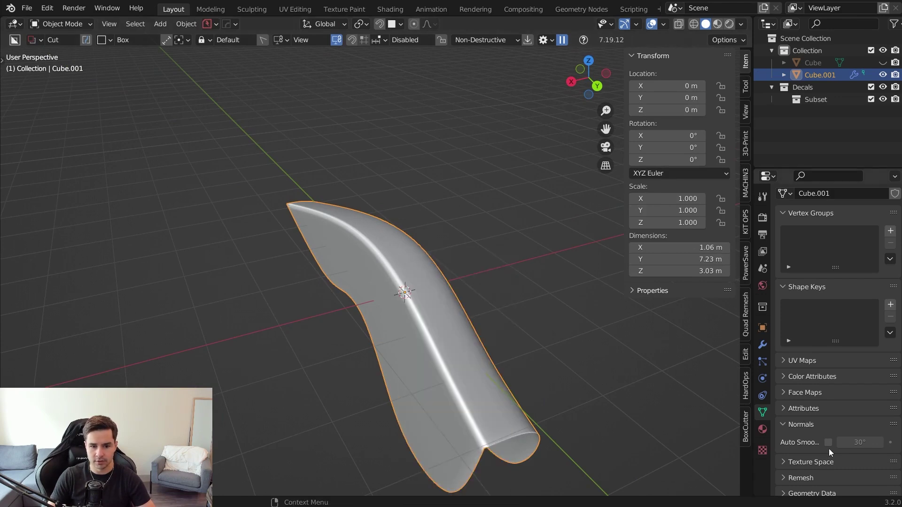
{"action": "left_click", "coordinate": [828, 443]}
{"action": "middle_click_drag", "start_coordinate": [498, 338], "coordinate": [492, 299]}
{"action": "scroll", "coordinate": [466, 314], "scroll_direction": "up", "scroll_amount": 4}
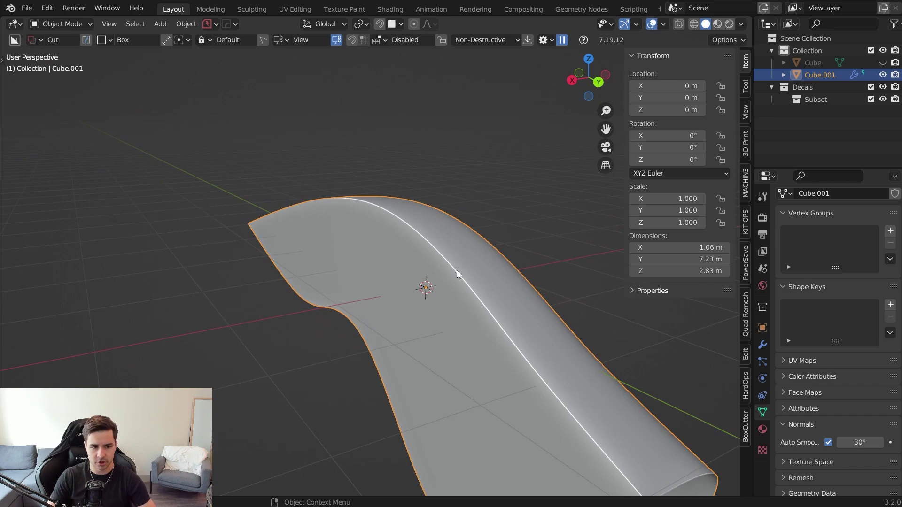
{"action": "middle_click_drag", "start_coordinate": [391, 281], "coordinate": [454, 310]}
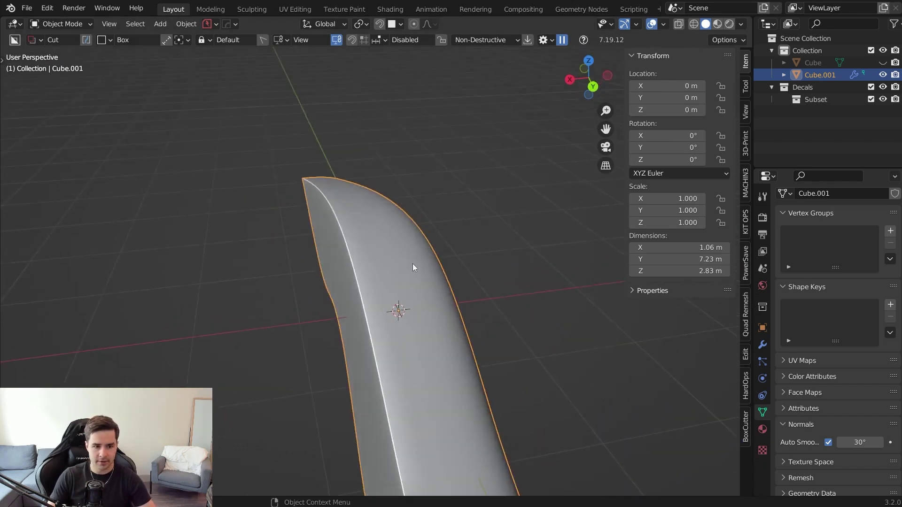
{"action": "middle_click_drag", "start_coordinate": [413, 267], "coordinate": [447, 293]}
Compare the shell's shading with the viewport's Cavity option off and on.
{"action": "left_click", "coordinate": [741, 24]}
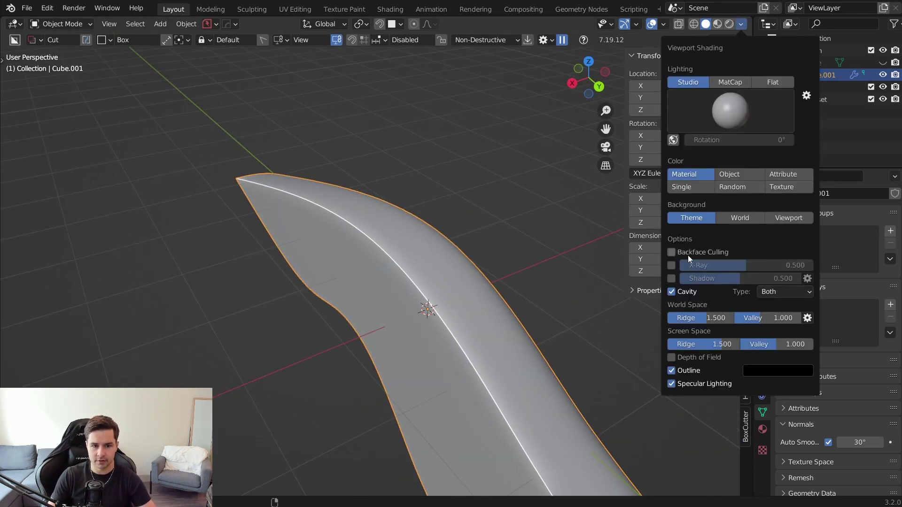
{"action": "left_click", "coordinate": [671, 291]}
{"action": "left_click", "coordinate": [671, 291]}
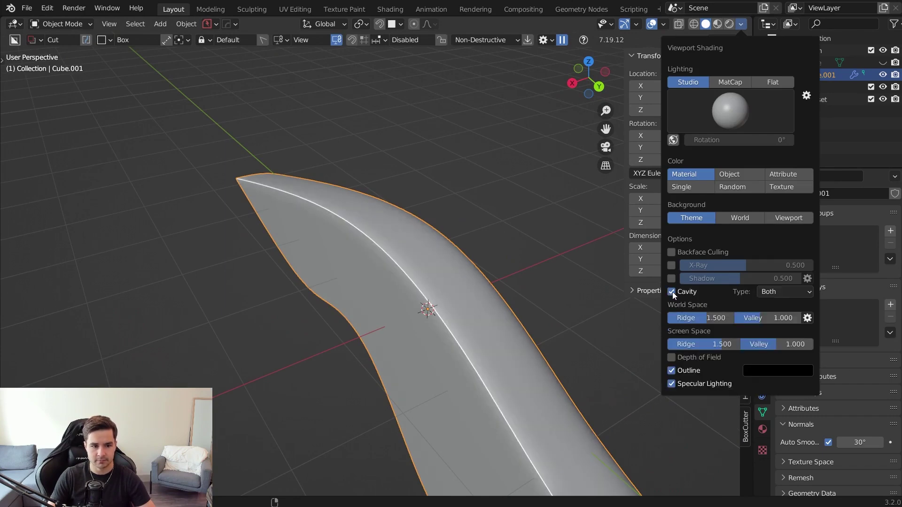
{"action": "left_click", "coordinate": [743, 25]}
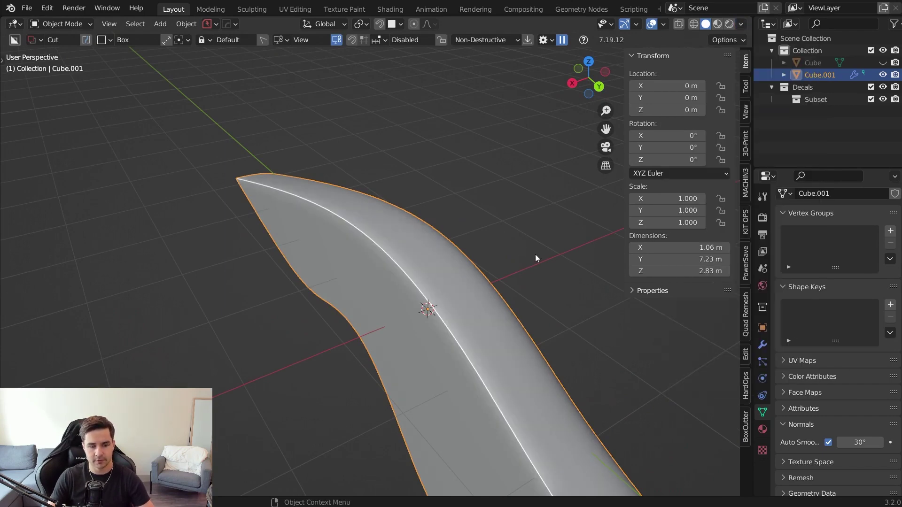
Try a quick symmetrize of the shell's mesh in Edit Mode, and undo it.
{"action": "middle_click_drag", "start_coordinate": [536, 257], "coordinate": [488, 247]}
{"action": "scroll", "coordinate": [487, 247], "scroll_direction": "down", "scroll_amount": 5}
{"action": "key", "text": "Tab"}
{"action": "middle_click_drag", "start_coordinate": [424, 278], "coordinate": [446, 322]}
{"action": "key", "text": "alt+x"}
{"action": "middle_click_drag", "start_coordinate": [515, 342], "coordinate": [444, 323]}
{"action": "key", "text": "ctrl+z"}
Set the mean crease of the -X upper lengthwise edge path to 1.00 and inspect both edges in Object Mode.
{"action": "left_click", "coordinate": [305, 339]}
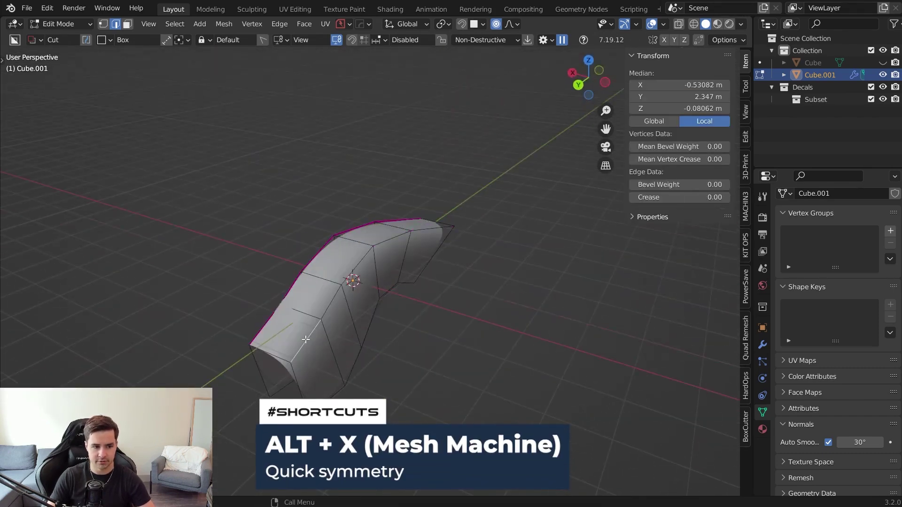
{"action": "left_click", "coordinate": [421, 228], "text": "ctrl"}
{"action": "left_click_drag", "start_coordinate": [687, 198], "coordinate": [738, 198]}
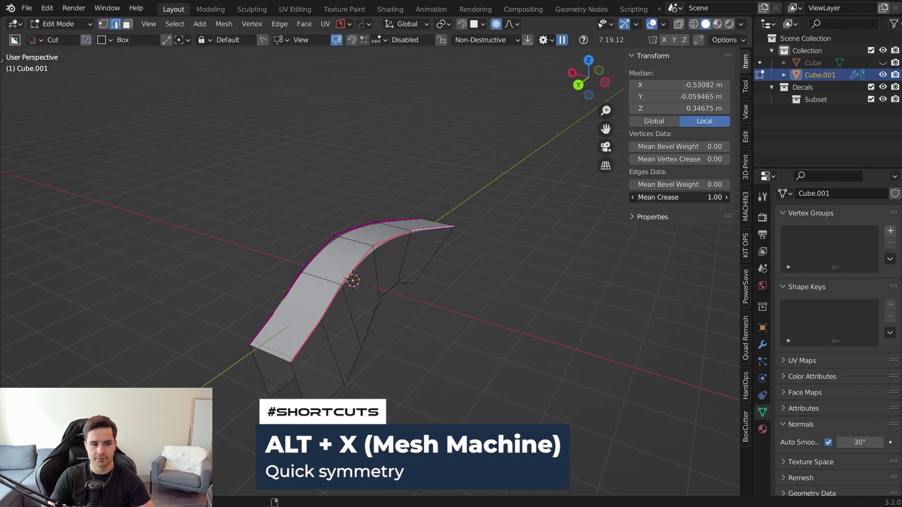
{"action": "key", "text": "Tab"}
{"action": "left_click", "coordinate": [430, 138]}
{"action": "middle_click_drag", "start_coordinate": [523, 276], "coordinate": [403, 277]}
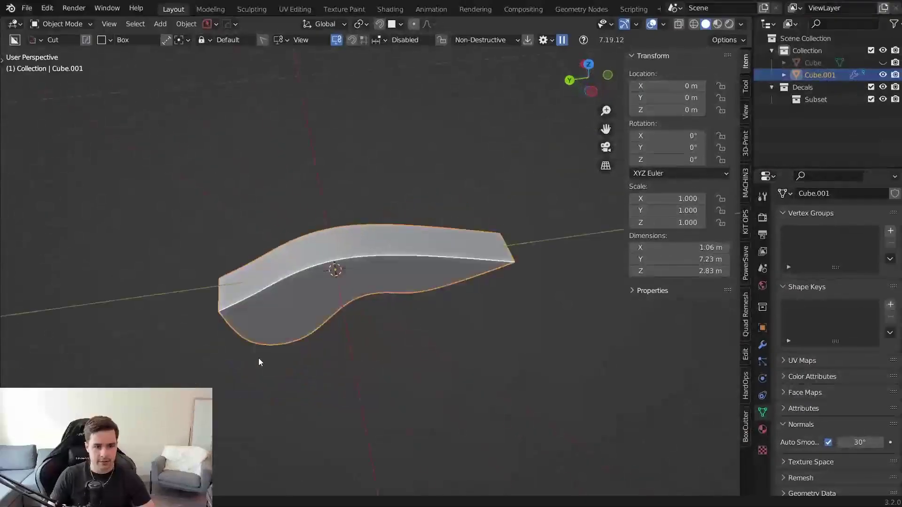
{"action": "middle_click_drag", "start_coordinate": [258, 359], "coordinate": [427, 331]}
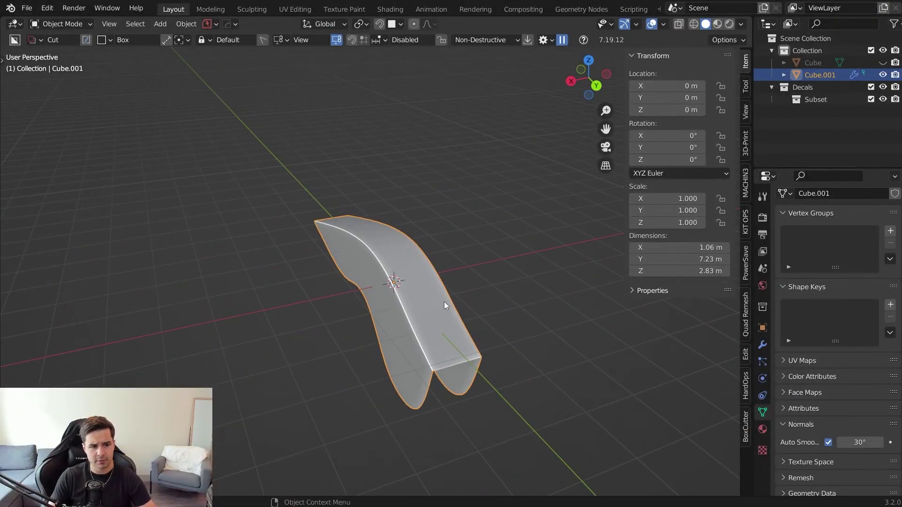
Undo the creases on the shell's two upper lengthwise edges.
{"action": "key", "text": "Tab"}
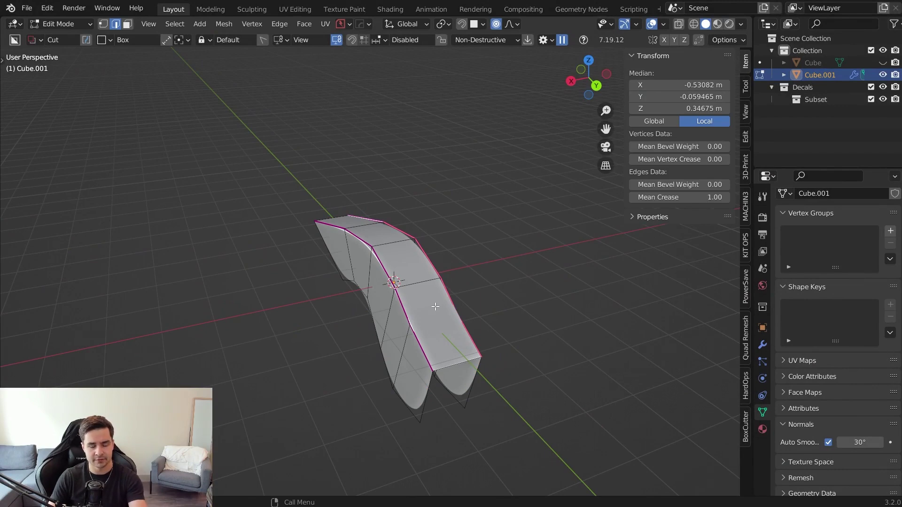
{"action": "mouse_move", "coordinate": [435, 307]}
{"action": "middle_mouse_down"}
{"action": "mouse_move", "coordinate": [462, 310]}
{"action": "mouse_move", "coordinate": [441, 303]}
{"action": "middle_mouse_up"}
{"action": "key", "text": "ctrl+z"}
{"action": "key", "text": "ctrl+z"}
{"action": "key", "text": "ctrl+z"}
{"action": "key", "text": "ctrl+z"}
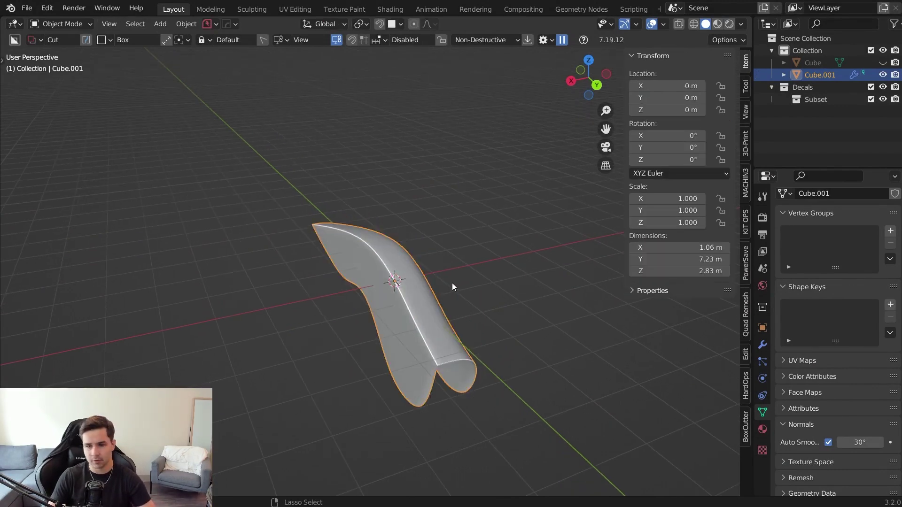
Add a centred lengthwise loop cut along the shell's top face and bevel it into two parallel loops.
{"action": "key", "text": "Tab"}
{"action": "key", "text": "ctrl+r"}
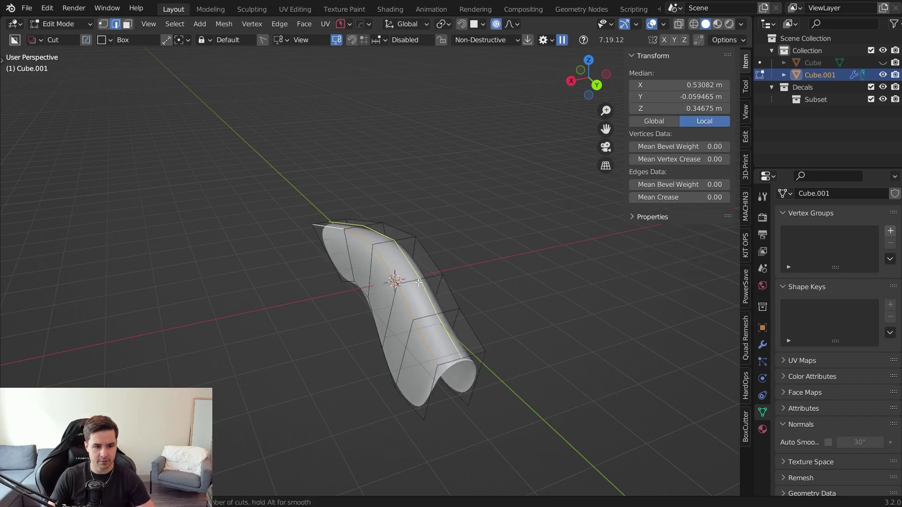
{"action": "left_click", "coordinate": [419, 282]}
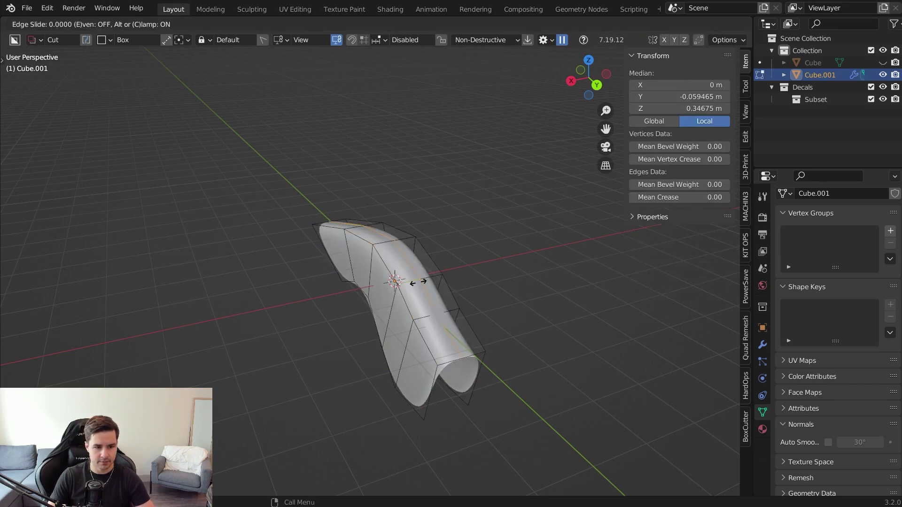
{"action": "right_click", "coordinate": [419, 282]}
{"action": "key", "text": "ctrl+b"}
{"action": "middle_click_drag", "start_coordinate": [495, 312], "coordinate": [466, 330]}
{"action": "left_click", "coordinate": [483, 320]}
Turn off proportional editing and move the +X upper lengthwise edge loop about 0.244 m down along Z.
{"action": "left_click", "coordinate": [432, 342]}
{"action": "left_click", "coordinate": [433, 342], "text": "alt"}
{"action": "middle_click_drag", "start_coordinate": [576, 355], "coordinate": [549, 325]}
{"action": "scroll", "coordinate": [549, 325], "scroll_direction": "up", "scroll_amount": 3}
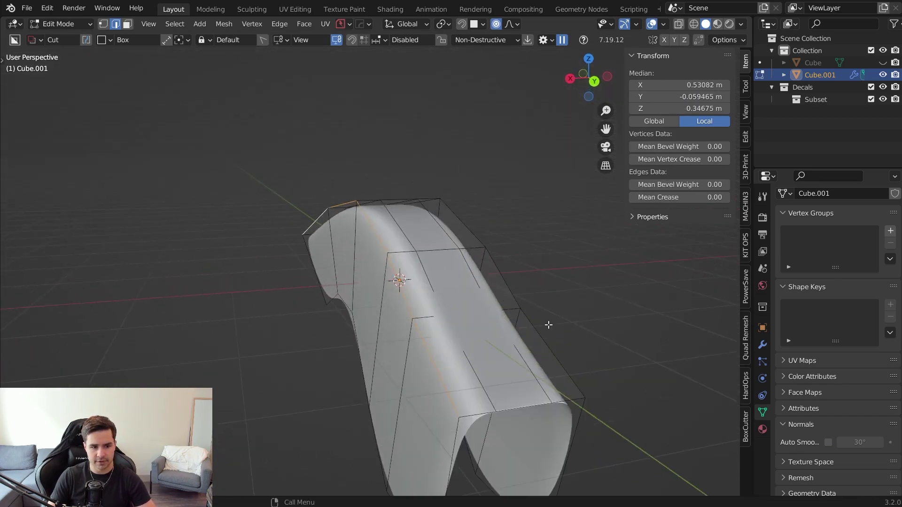
{"action": "key", "text": "g"}
{"action": "key", "text": "z"}
{"action": "right_click", "coordinate": [553, 331]}
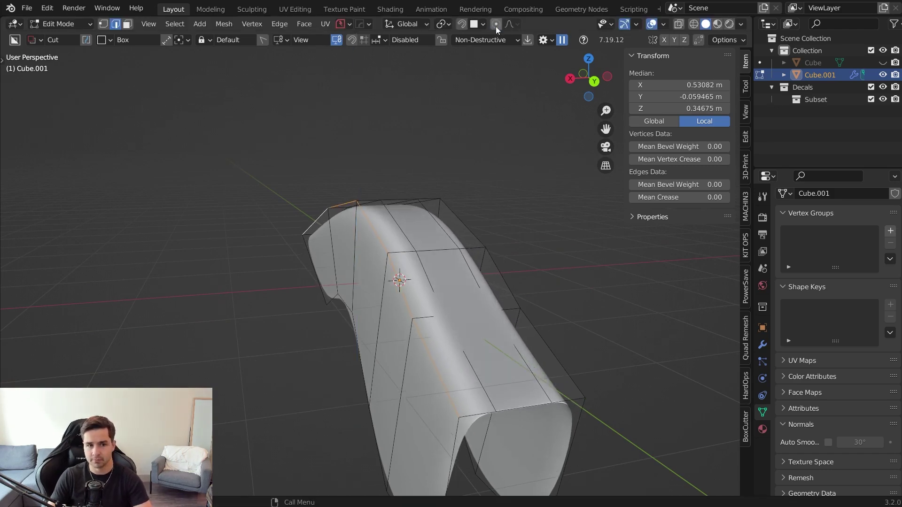
{"action": "key", "text": "g"}
{"action": "key", "text": "z"}
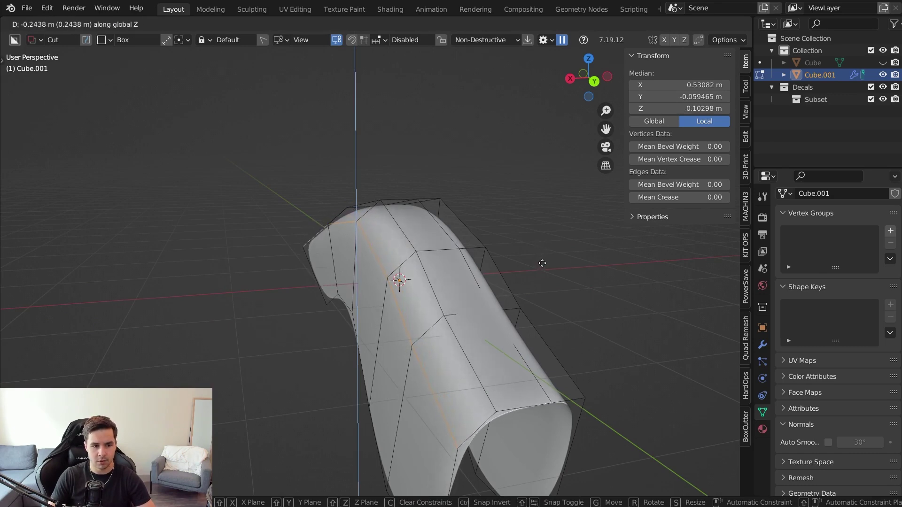
{"action": "left_click", "coordinate": [540, 262]}
Set the mean crease of the lowered +X edge loop to 1.00 and inspect the shell in Object Mode.
{"action": "middle_click_drag", "start_coordinate": [540, 262], "coordinate": [495, 285]}
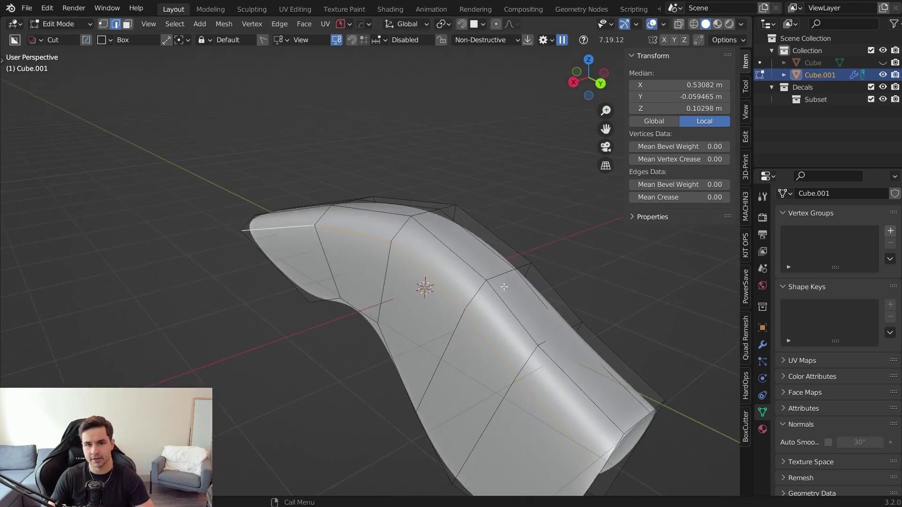
{"action": "left_click_drag", "start_coordinate": [679, 198], "coordinate": [762, 198]}
{"action": "key", "text": "Tab"}
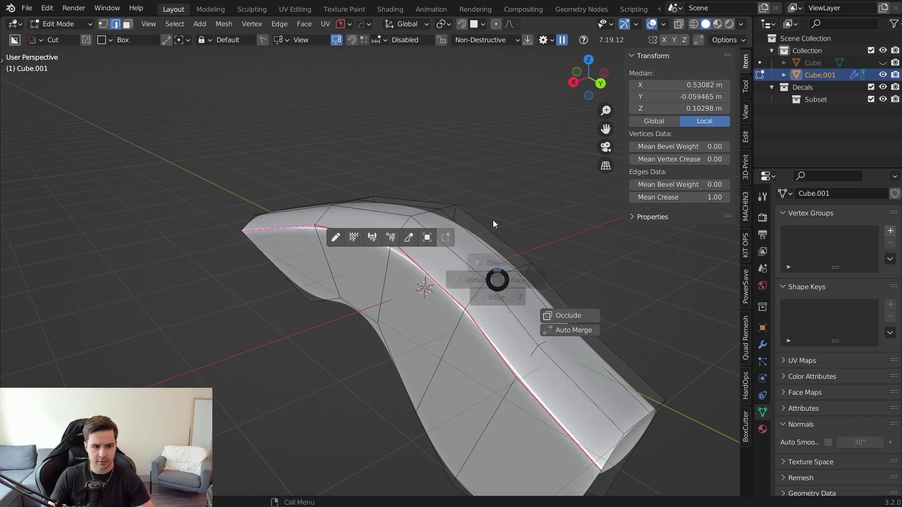
{"action": "middle_click_drag", "start_coordinate": [509, 279], "coordinate": [258, 268]}
{"action": "middle_click_drag", "start_coordinate": [530, 296], "coordinate": [383, 281]}
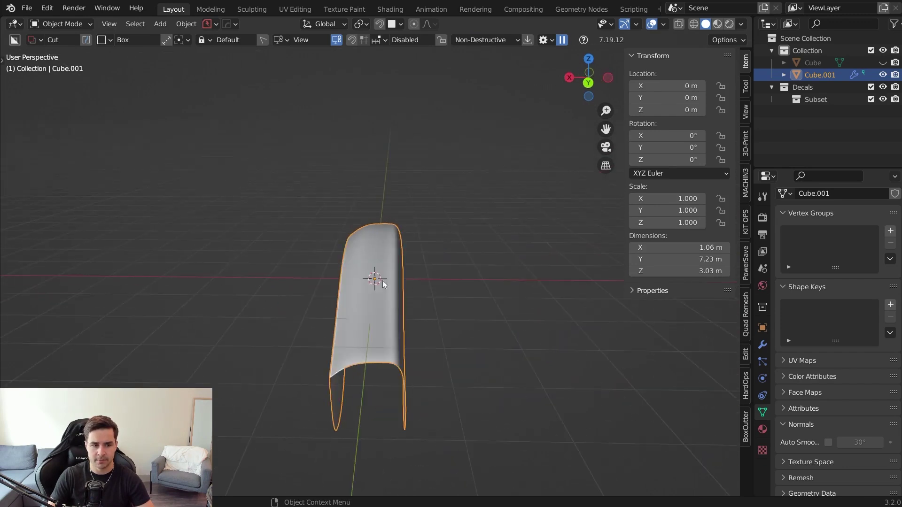
Symmetrize the shell across X with the mirror gizmo in Symmetry mode, using the +X handle, and check it in the right side view.
{"action": "key", "text": "Tab"}
{"action": "middle_click_drag", "start_coordinate": [389, 313], "coordinate": [404, 329]}
{"action": "key", "text": "Tab"}
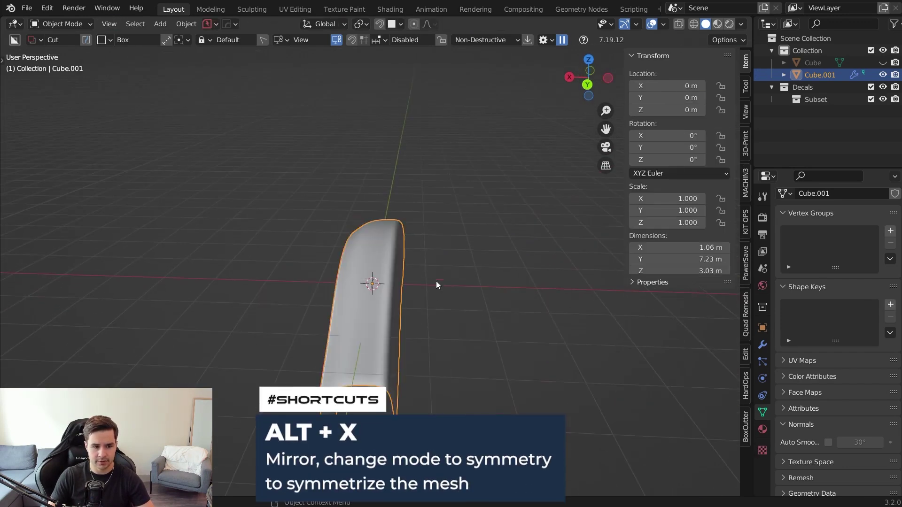
{"action": "key", "text": "alt+x"}
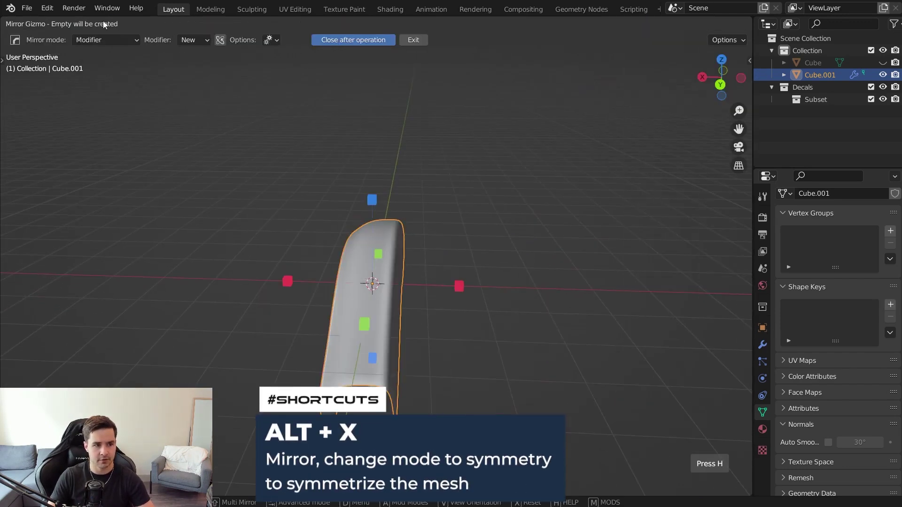
{"action": "left_click", "coordinate": [104, 40]}
{"action": "left_click", "coordinate": [80, 139]}
{"action": "left_click", "coordinate": [287, 282]}
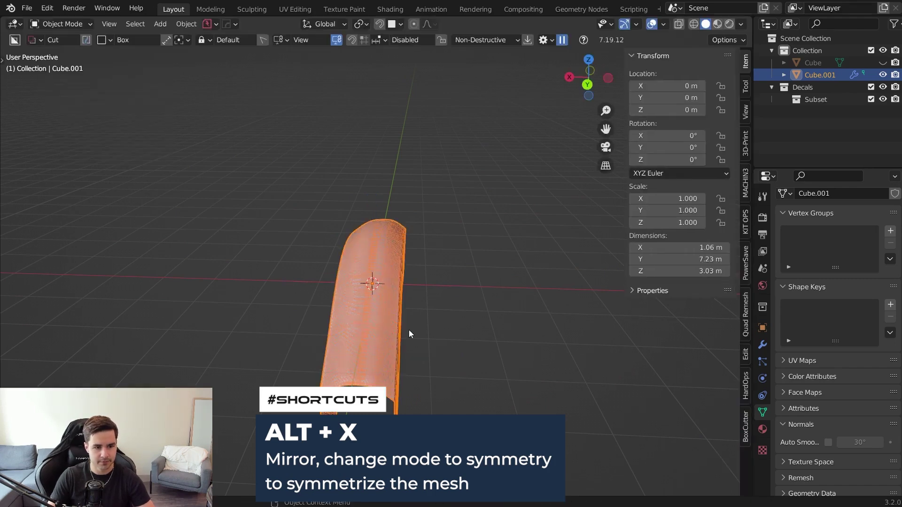
{"action": "middle_click_drag", "start_coordinate": [409, 330], "coordinate": [472, 284]}
{"action": "key", "text": "KP_3"}
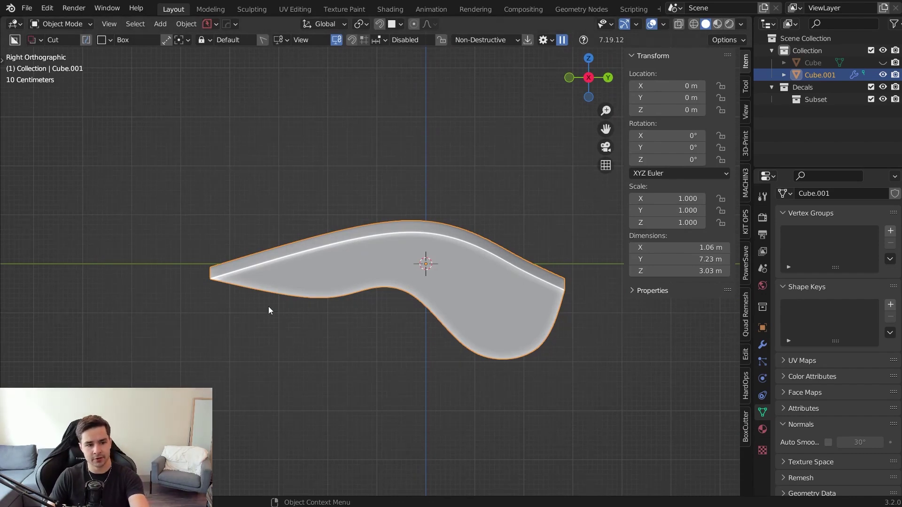
Select the lengthwise loop on top nearest the creased +X edge, raise its mean crease, and view the shell in Object Mode.
{"action": "middle_click_drag", "start_coordinate": [358, 298], "coordinate": [475, 296]}
{"action": "scroll", "coordinate": [408, 308], "scroll_direction": "up", "scroll_amount": 5}
{"action": "key", "text": "Tab"}
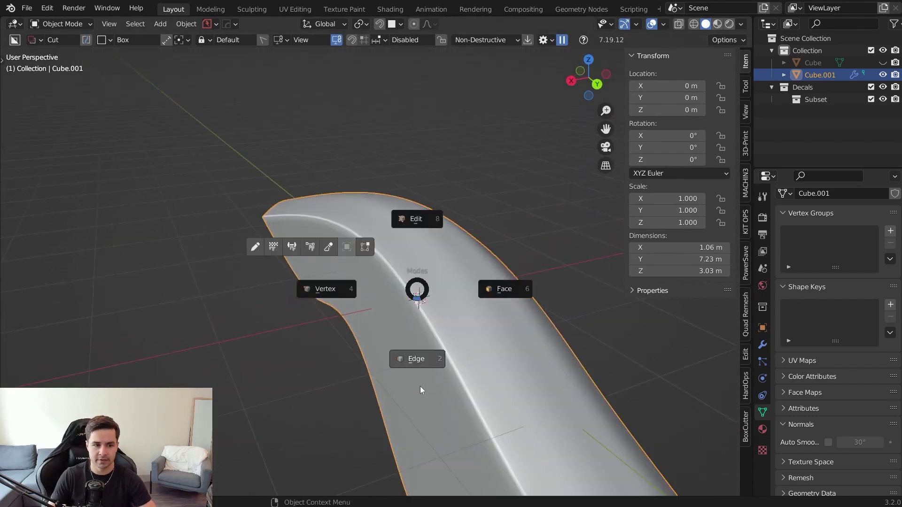
{"action": "left_click", "coordinate": [420, 386]}
{"action": "scroll", "coordinate": [455, 352], "scroll_direction": "down", "scroll_amount": 3}
{"action": "left_click", "coordinate": [491, 388]}
{"action": "middle_click_drag", "start_coordinate": [404, 352], "coordinate": [439, 379]}
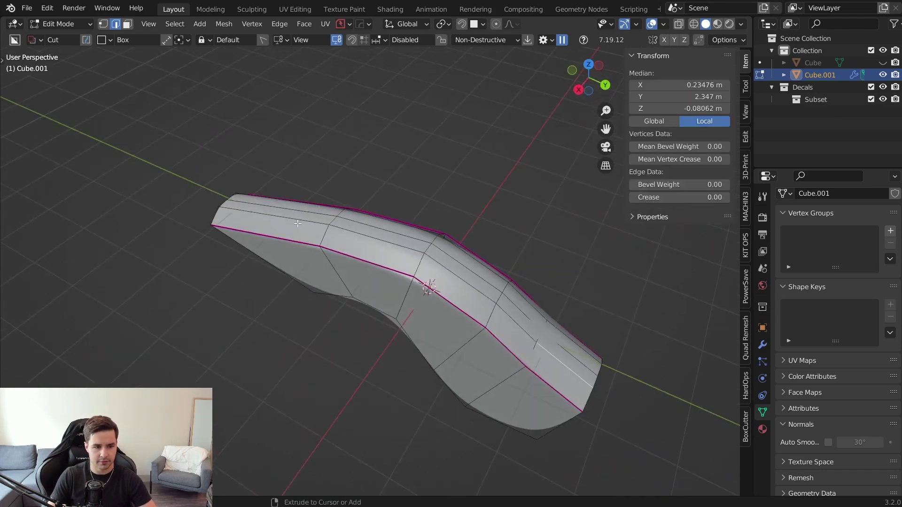
{"action": "left_click", "coordinate": [297, 223], "text": "ctrl"}
{"action": "left_click_drag", "start_coordinate": [673, 198], "coordinate": [719, 198]}
{"action": "key", "text": "Tab"}
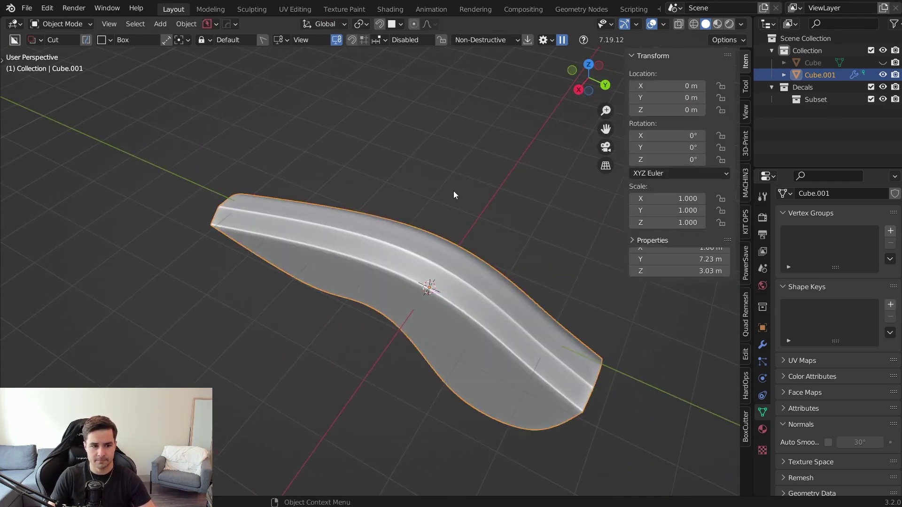
Compare the shell in Object and Edit Mode, and undo the crease on the +X inner top loop.
{"action": "middle_click_drag", "start_coordinate": [472, 286], "coordinate": [306, 308]}
{"action": "key", "text": "Tab"}
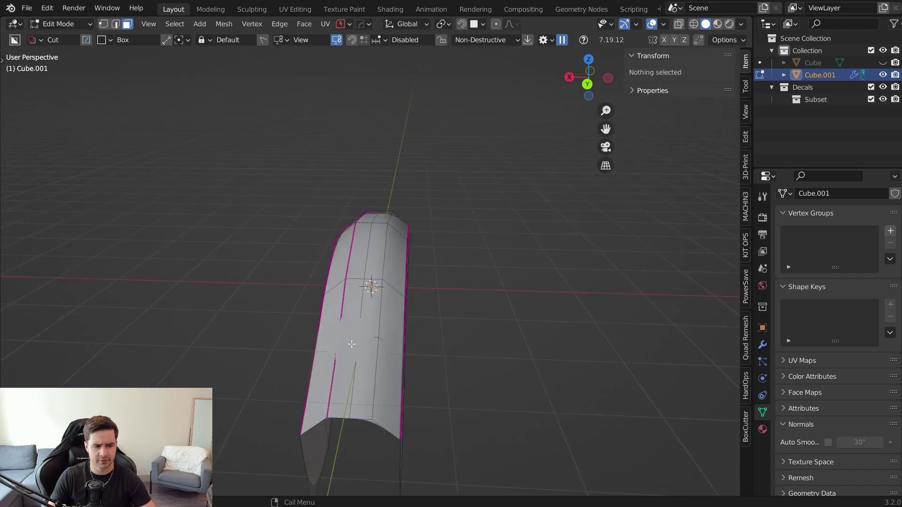
{"action": "key", "text": "Tab"}
{"action": "middle_click_drag", "start_coordinate": [437, 352], "coordinate": [407, 303]}
{"action": "key", "text": "Tab"}
{"action": "key", "text": "Tab"}
{"action": "key", "text": "Tab"}
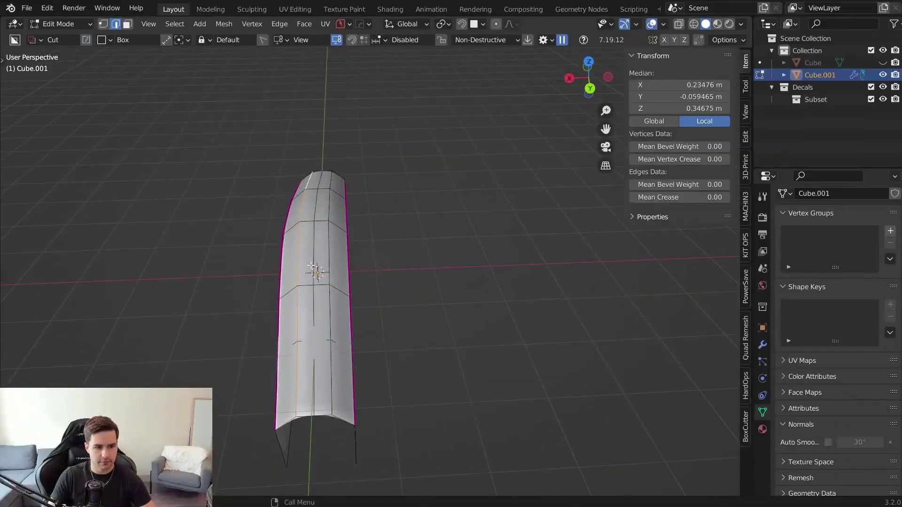
Try to bevel the two inner lengthwise loops on the shell's top with 5 segments and check the surface in Object Mode.
{"action": "middle_click_drag", "start_coordinate": [312, 273], "coordinate": [409, 253]}
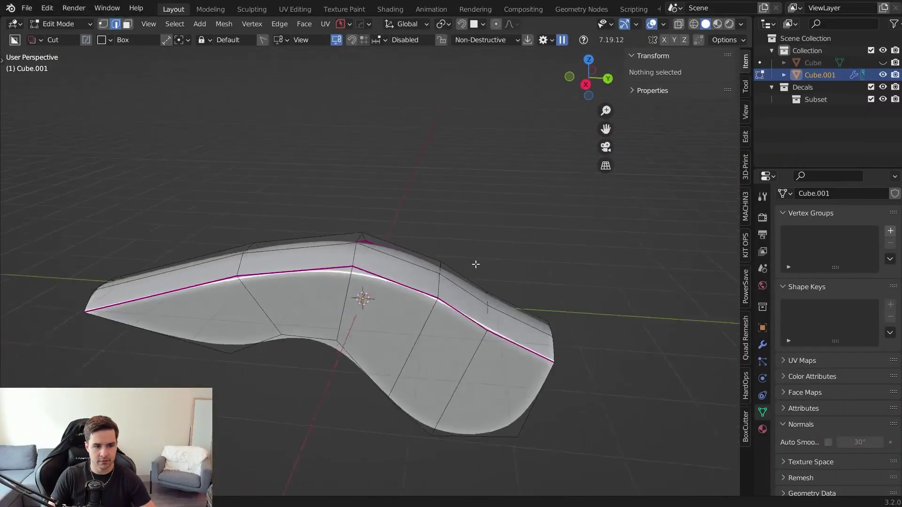
{"action": "scroll", "coordinate": [475, 264], "scroll_direction": "up", "scroll_amount": 4}
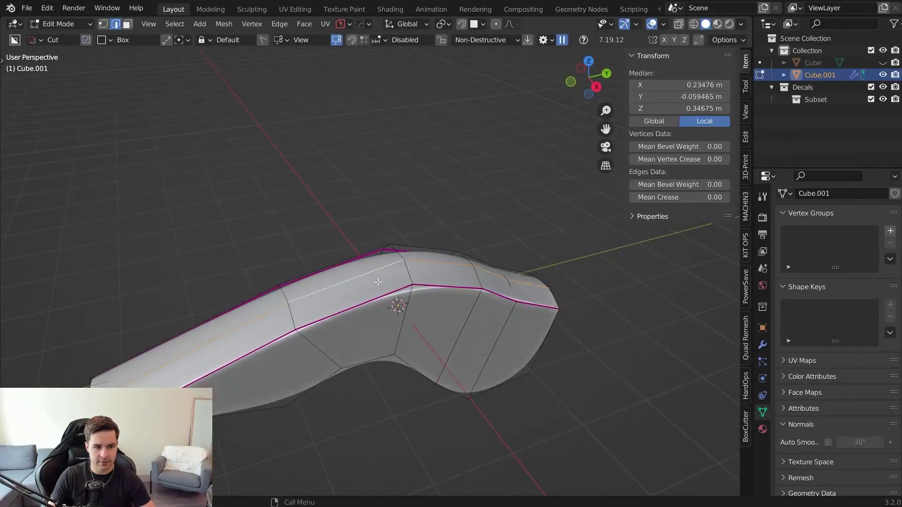
{"action": "key", "text": "ctrl+b"}
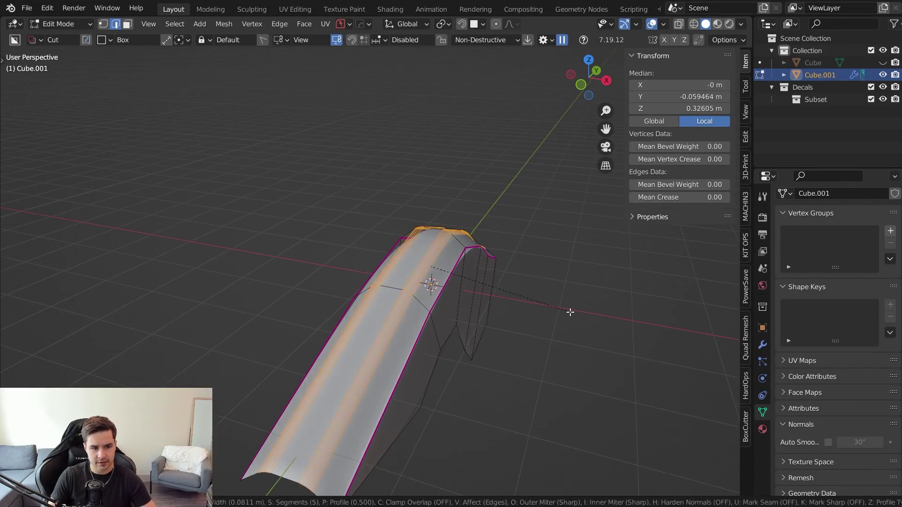
{"action": "left_click", "coordinate": [570, 312]}
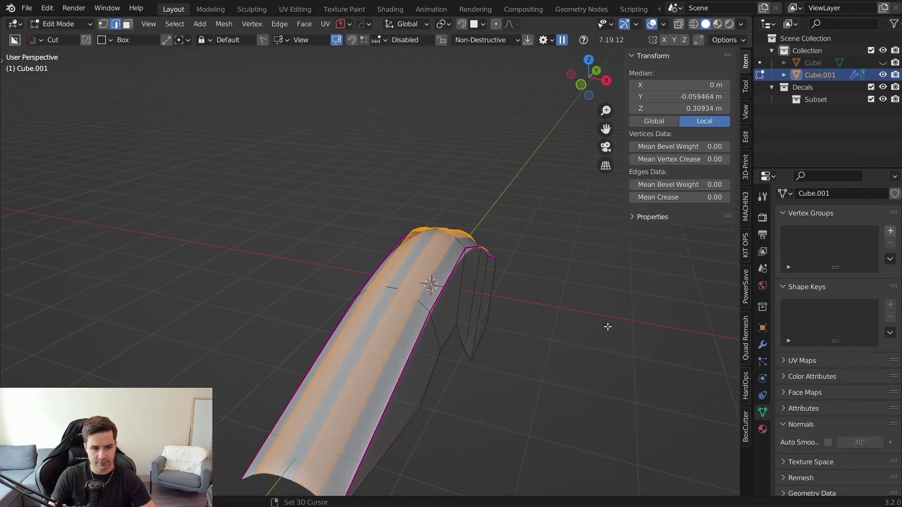
{"action": "key", "text": "Tab"}
{"action": "middle_click_drag", "start_coordinate": [556, 290], "coordinate": [431, 303]}
{"action": "key", "text": "Tab"}
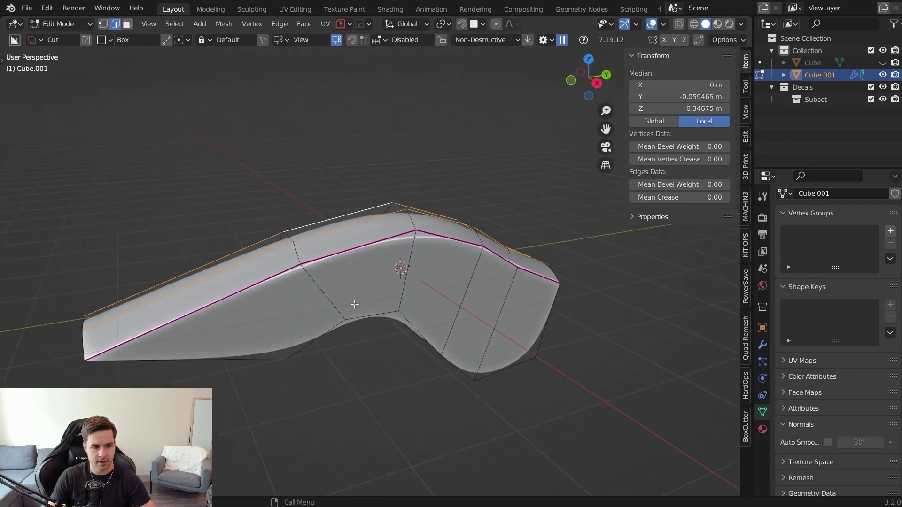
Bevel the creased +X upper lengthwise edge loop with 10 segments, about 0.09 m wide, and view the shell in Object Mode.
{"action": "left_click", "coordinate": [251, 297]}
{"action": "left_click", "coordinate": [546, 286], "text": "ctrl"}
{"action": "middle_click_drag", "start_coordinate": [540, 289], "coordinate": [418, 310]}
{"action": "key", "text": "ctrl+b"}
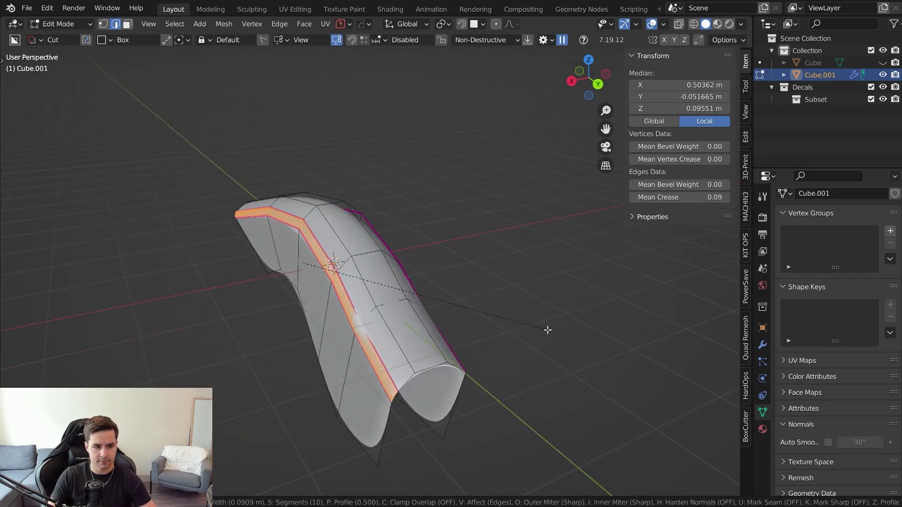
{"action": "left_click", "coordinate": [554, 333]}
{"action": "key", "text": "Tab"}
{"action": "middle_click_drag", "start_coordinate": [535, 214], "coordinate": [419, 293]}
Symmetrize the bevelled shell across X with the mirror gizmo in Symmetry mode, using the +X handle, and inspect the rounded edges.
{"action": "key", "text": "alt+x"}
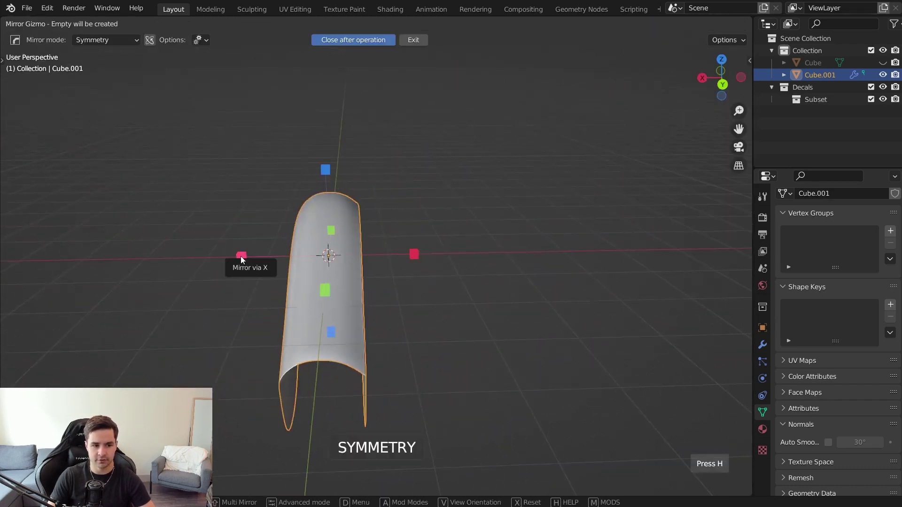
{"action": "left_click", "coordinate": [241, 255]}
{"action": "middle_click_drag", "start_coordinate": [240, 256], "coordinate": [430, 236]}
{"action": "scroll", "coordinate": [376, 267], "scroll_direction": "up", "scroll_amount": 5}
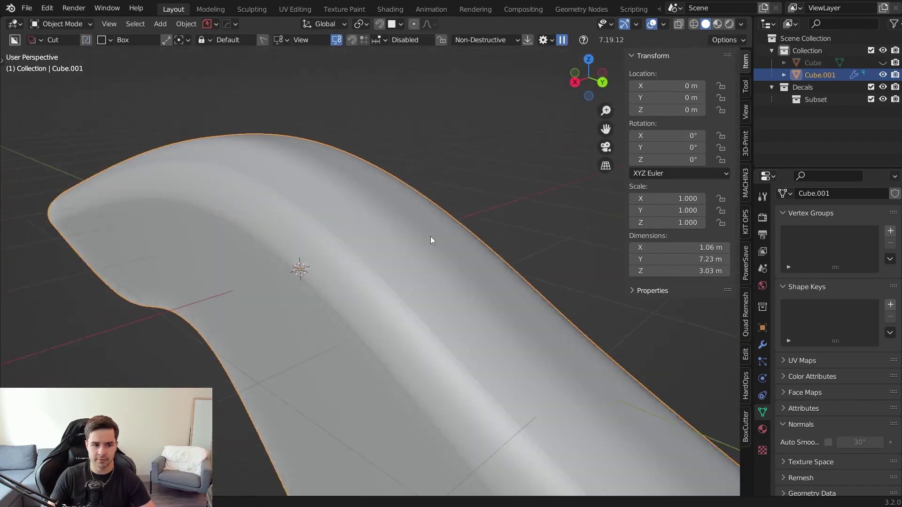
{"action": "scroll", "coordinate": [430, 241], "scroll_direction": "down", "scroll_amount": 3}
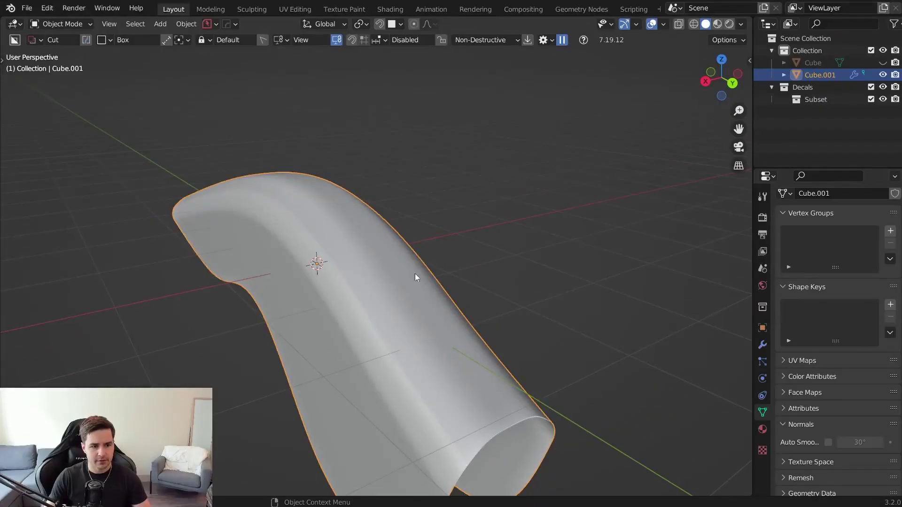
Try to move the inner lengthwise loops on the shell's top along Z, judging the surface with the overlays hidden.
{"action": "key", "text": "Tab"}
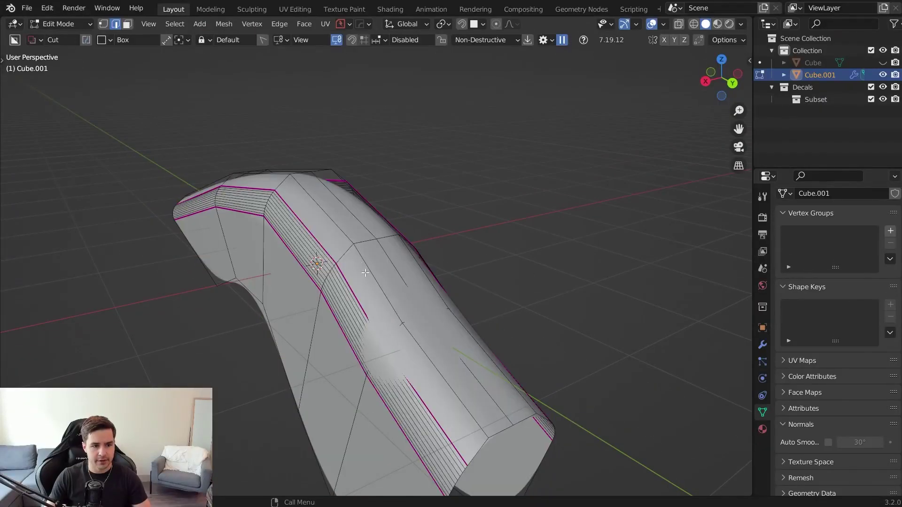
{"action": "left_click", "coordinate": [358, 248], "text": "alt"}
{"action": "left_click", "coordinate": [652, 24]}
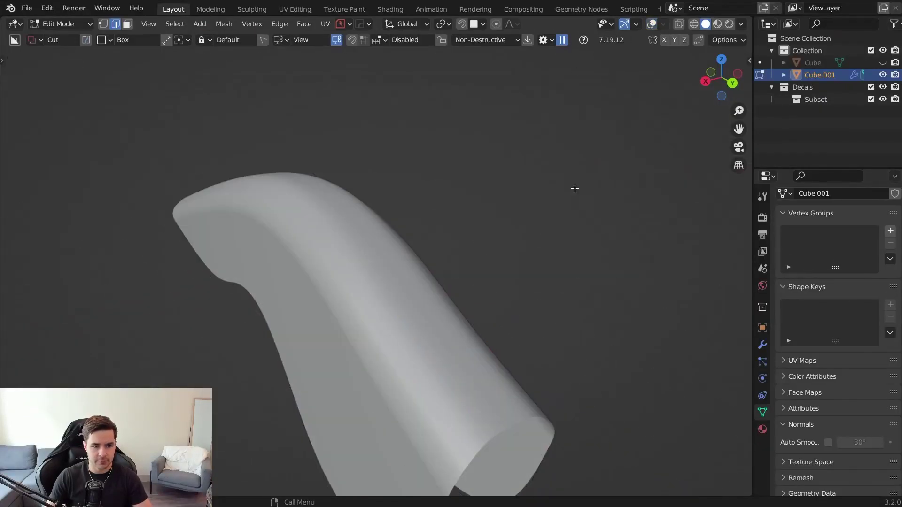
{"action": "key", "text": "g"}
{"action": "key", "text": "z"}
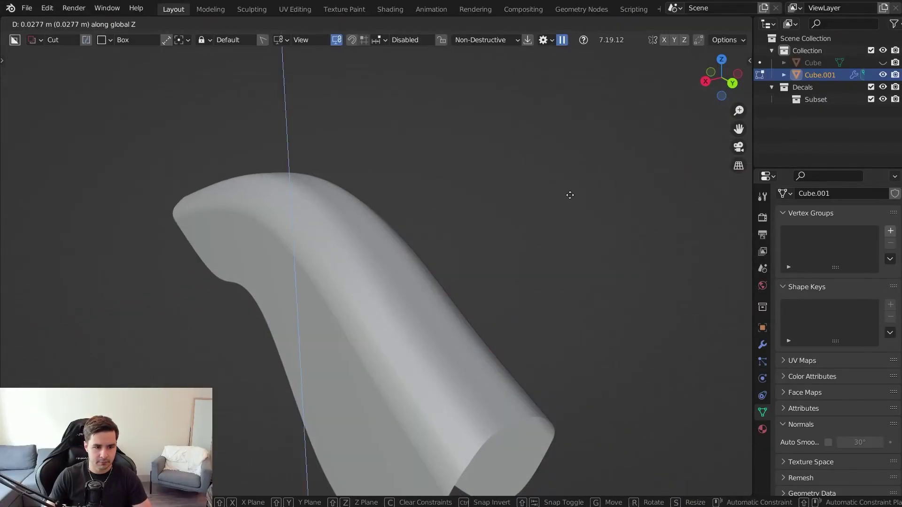
{"action": "left_click", "coordinate": [581, 192]}
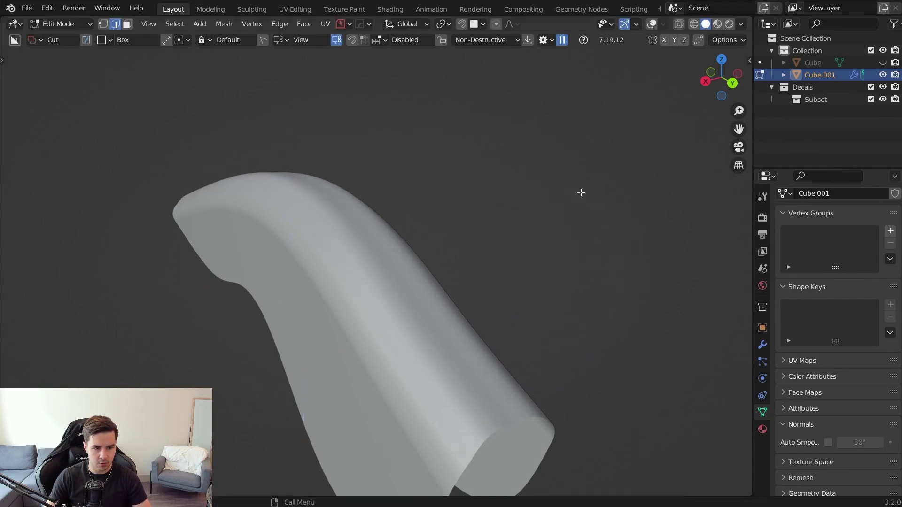
{"action": "mouse_move", "coordinate": [580, 191]}
{"action": "middle_mouse_down"}
{"action": "mouse_move", "coordinate": [411, 274]}
{"action": "mouse_move", "coordinate": [405, 310]}
{"action": "mouse_move", "coordinate": [526, 336]}
{"action": "mouse_move", "coordinate": [465, 326]}
{"action": "mouse_move", "coordinate": [498, 263]}
{"action": "mouse_move", "coordinate": [573, 196]}
{"action": "middle_mouse_up"}
{"action": "left_click", "coordinate": [652, 26]}
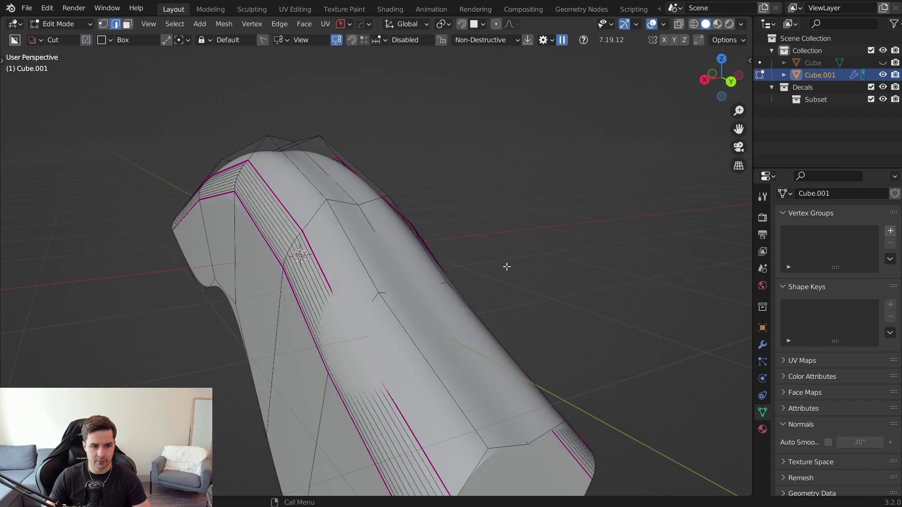
Examine the shell's shape in Object Mode from the right side view and from below, including its open interior.
{"action": "key", "text": "Tab"}
{"action": "middle_click_drag", "start_coordinate": [310, 268], "coordinate": [348, 287]}
{"action": "scroll", "coordinate": [376, 294], "scroll_direction": "down", "scroll_amount": 4}
{"action": "mouse_move", "coordinate": [416, 301]}
{"action": "middle_mouse_down"}
{"action": "mouse_move", "coordinate": [475, 294]}
{"action": "mouse_move", "coordinate": [319, 317]}
{"action": "mouse_move", "coordinate": [450, 282]}
{"action": "mouse_move", "coordinate": [497, 280]}
{"action": "mouse_move", "coordinate": [442, 272]}
{"action": "mouse_move", "coordinate": [432, 328]}
{"action": "mouse_move", "coordinate": [409, 305]}
{"action": "mouse_move", "coordinate": [409, 328]}
{"action": "mouse_move", "coordinate": [343, 244]}
{"action": "mouse_move", "coordinate": [491, 249]}
{"action": "mouse_move", "coordinate": [509, 308]}
{"action": "mouse_move", "coordinate": [333, 331]}
{"action": "middle_mouse_up"}
{"action": "left_click", "coordinate": [741, 24]}
{"action": "key", "text": "Tab"}
{"action": "key", "text": "Tab"}
{"action": "key", "text": "KP_3"}
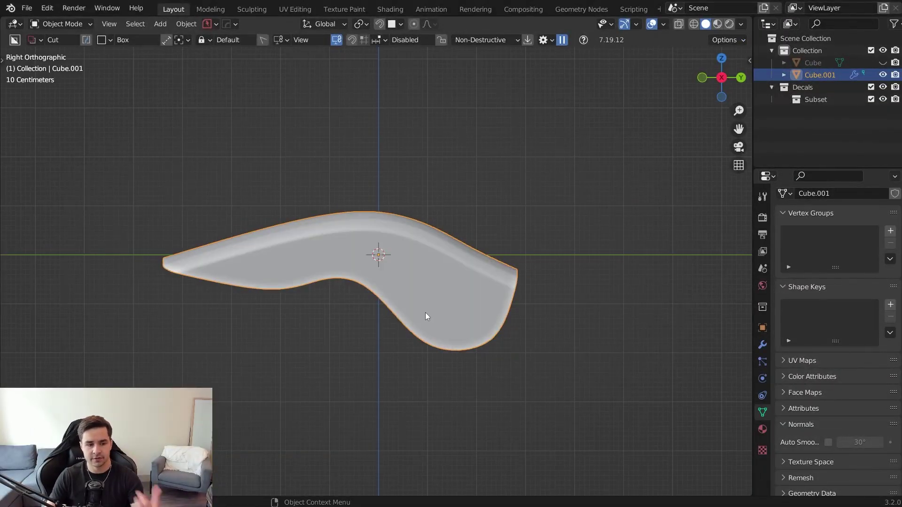
{"action": "middle_click_drag", "start_coordinate": [400, 339], "coordinate": [532, 320]}
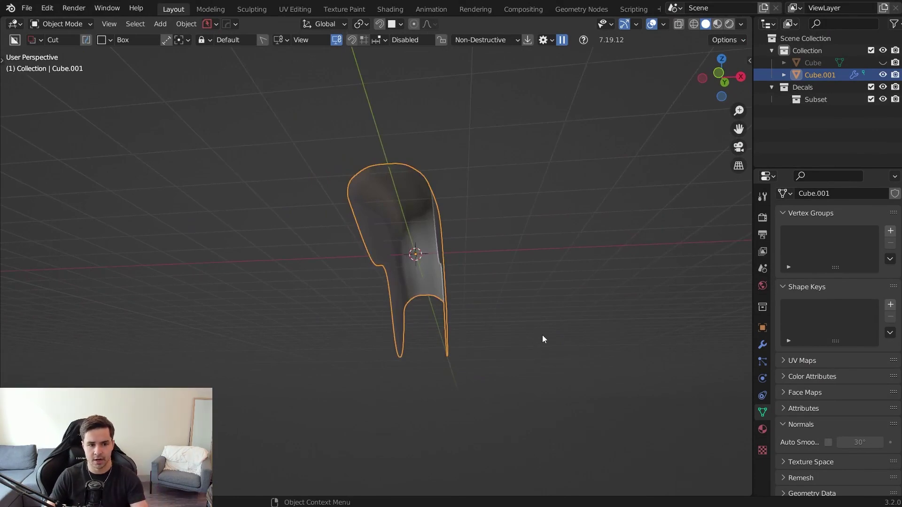
{"action": "middle_click_drag", "start_coordinate": [542, 339], "coordinate": [494, 348]}
{"action": "scroll", "coordinate": [494, 334], "scroll_direction": "up", "scroll_amount": 3}
{"action": "middle_click_drag", "start_coordinate": [493, 306], "coordinate": [428, 222]}
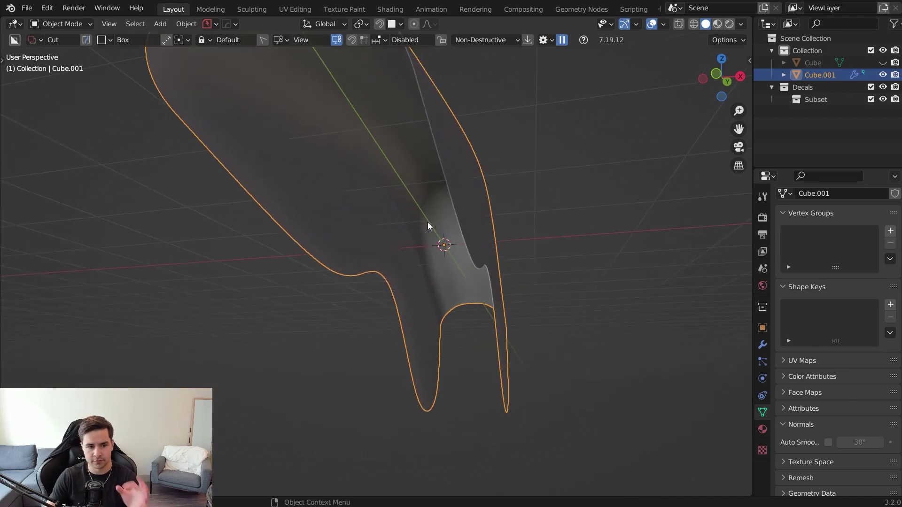
Add a Solidify modifier to the shell and set its thickness to -0.11 m.
{"action": "left_click", "coordinate": [762, 345]}
{"action": "middle_click_drag", "start_coordinate": [705, 343], "coordinate": [473, 401]}
{"action": "scroll", "coordinate": [472, 401], "scroll_direction": "down", "scroll_amount": 3}
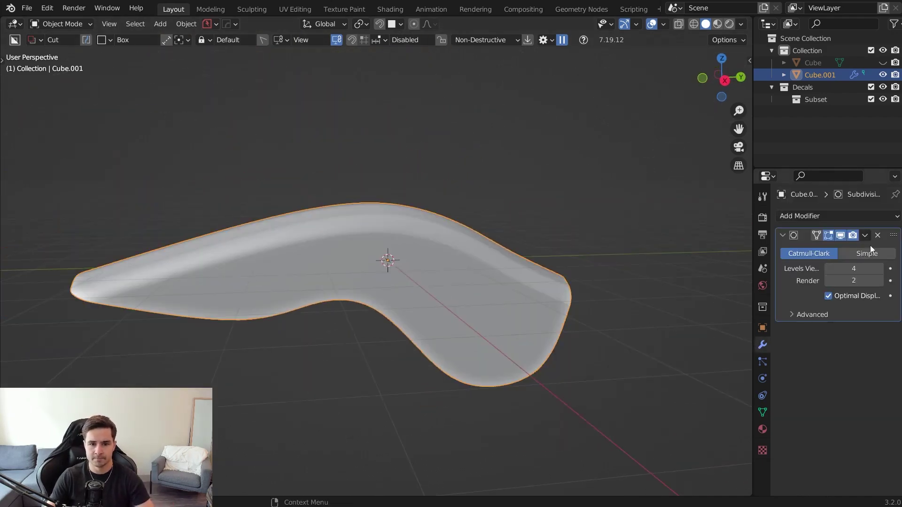
{"action": "left_click", "coordinate": [803, 216]}
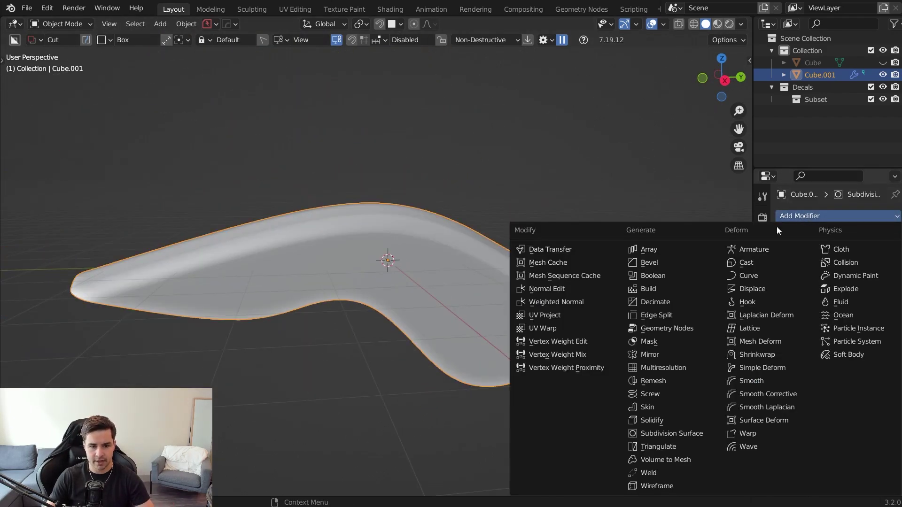
{"action": "left_click", "coordinate": [651, 422]}
{"action": "middle_click_drag", "start_coordinate": [546, 404], "coordinate": [630, 360]}
{"action": "scroll", "coordinate": [630, 360], "scroll_direction": "up", "scroll_amount": 4}
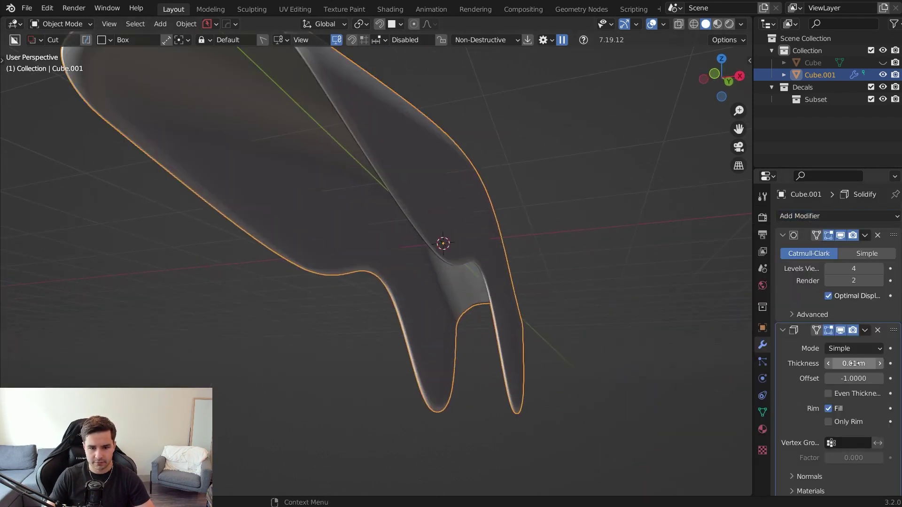
{"action": "left_click_drag", "start_coordinate": [854, 363], "coordinate": [768, 365]}
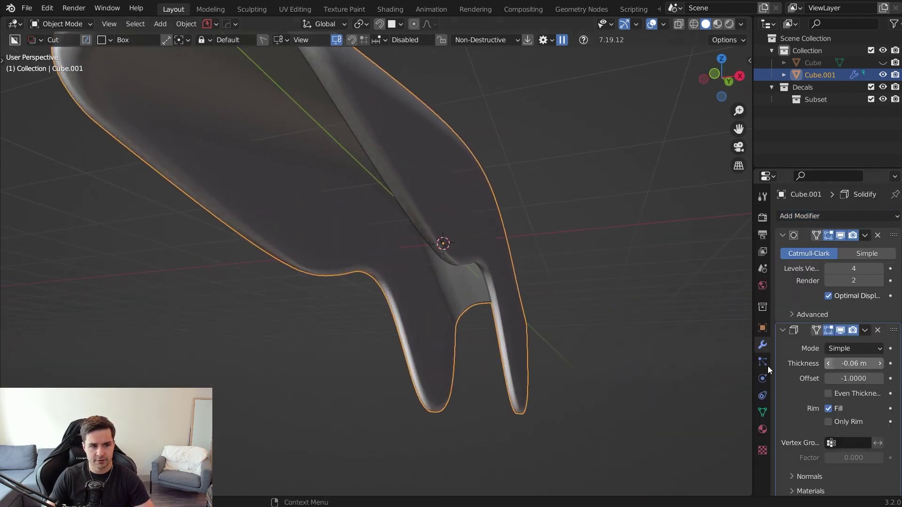
{"action": "middle_click_drag", "start_coordinate": [733, 358], "coordinate": [667, 367]}
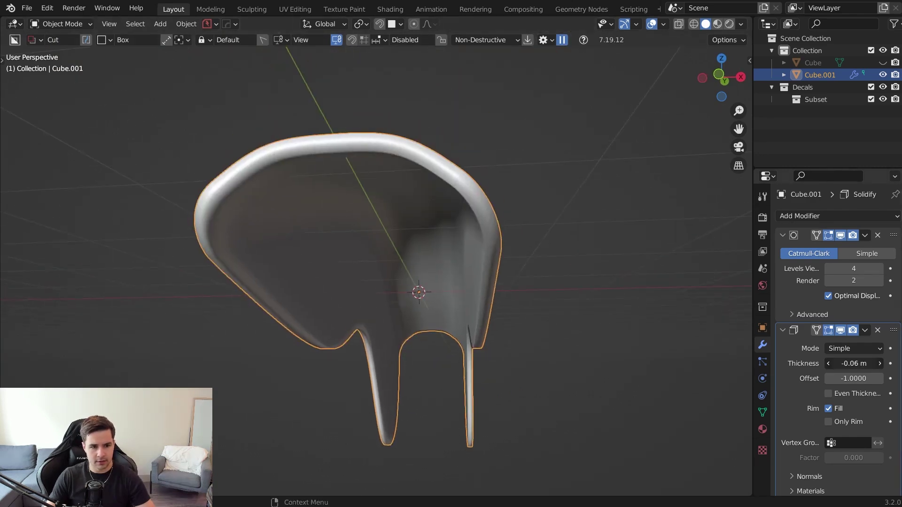
{"action": "left_click_drag", "start_coordinate": [854, 364], "coordinate": [787, 409]}
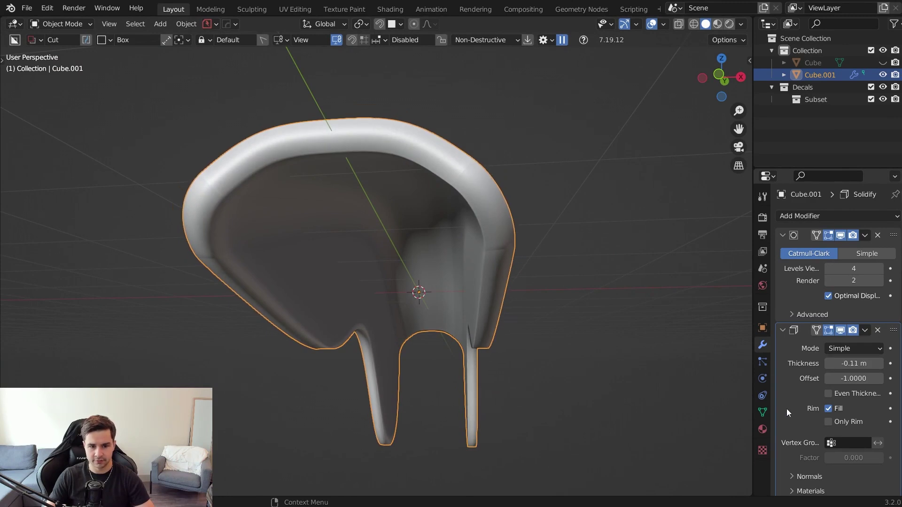
Enable Auto Smooth at 30° for the shell's normals and check the shading of the thickened rim.
{"action": "left_click", "coordinate": [763, 412]}
{"action": "left_click", "coordinate": [828, 464]}
{"action": "scroll", "coordinate": [530, 294], "scroll_direction": "up", "scroll_amount": 4}
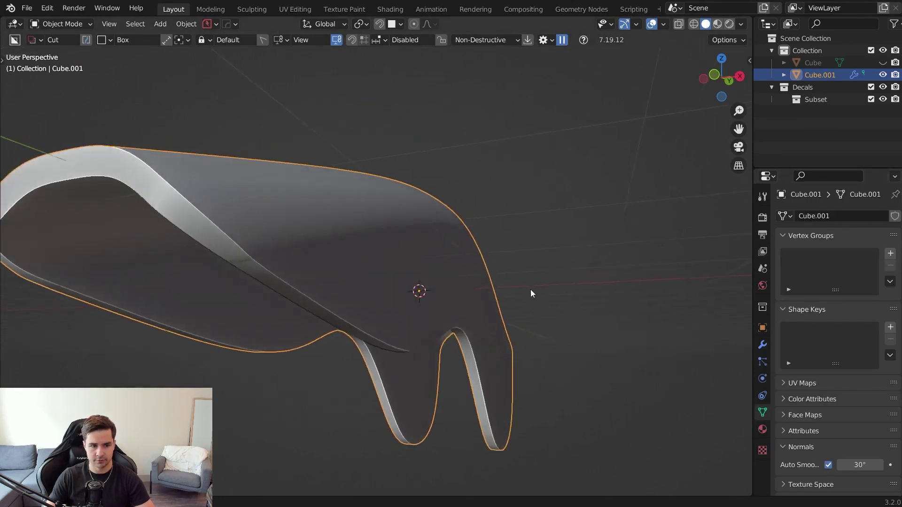
{"action": "scroll", "coordinate": [532, 290], "scroll_direction": "down", "scroll_amount": 4}
{"action": "middle_click_drag", "start_coordinate": [566, 296], "coordinate": [435, 337]}
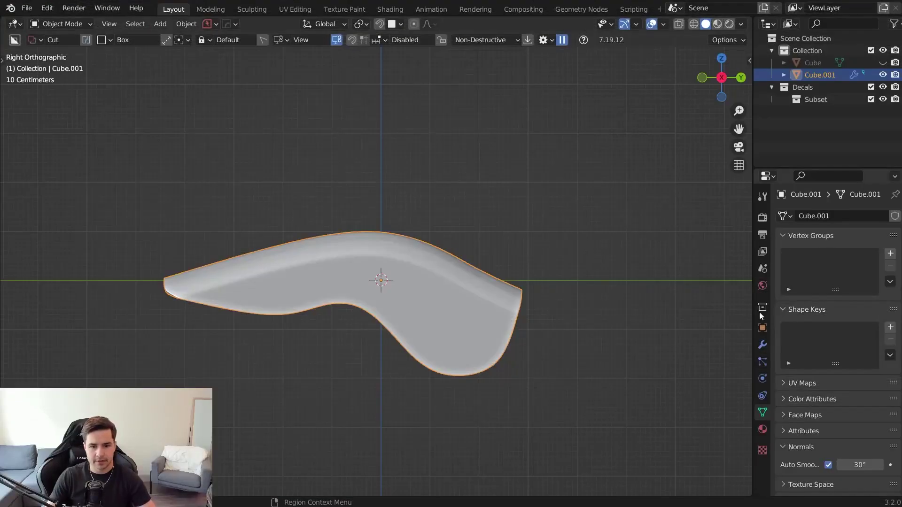
With proportional editing at size 3.138 m, move the lower +Y corner vertices about 0.66 m in Y and -0.16 m in Z.
{"action": "left_click", "coordinate": [763, 345]}
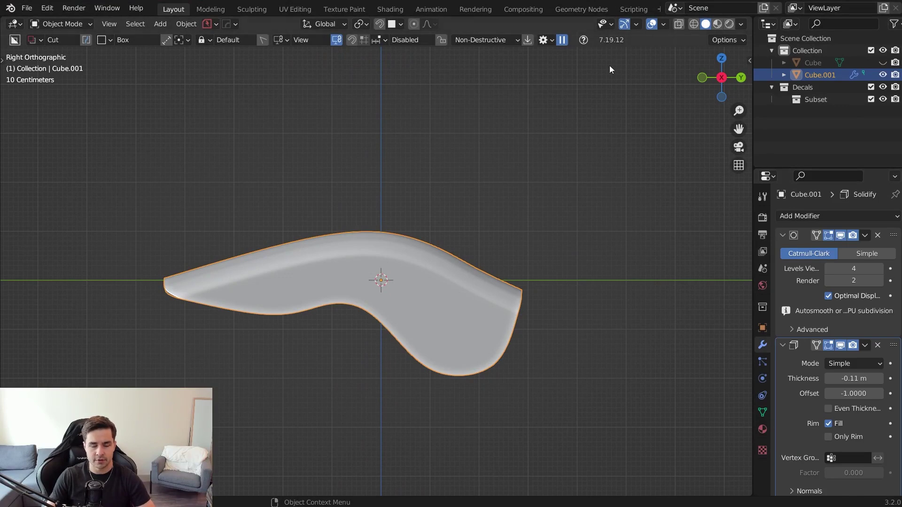
{"action": "key", "text": "Tab"}
{"action": "key", "text": "shift+z"}
{"action": "left_click", "coordinate": [502, 374]}
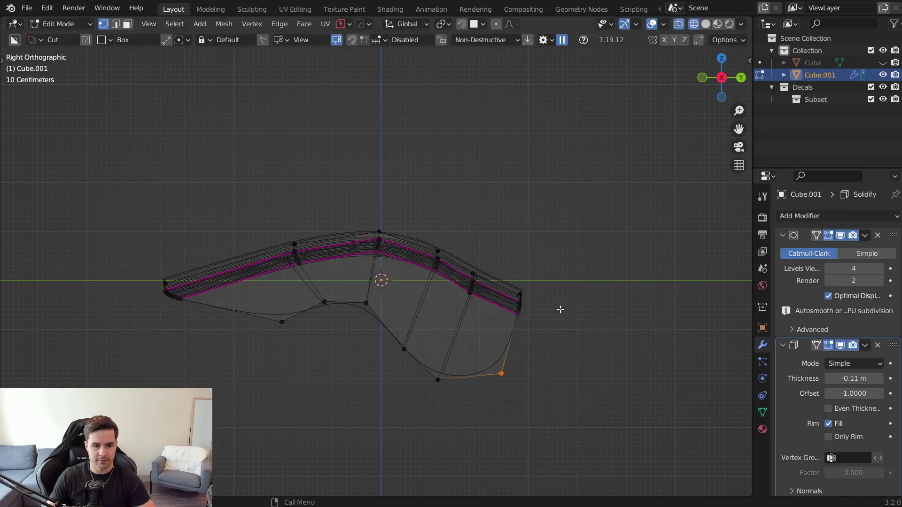
{"action": "left_click", "coordinate": [496, 25]}
{"action": "key", "text": "shift+z"}
{"action": "key", "text": "g"}
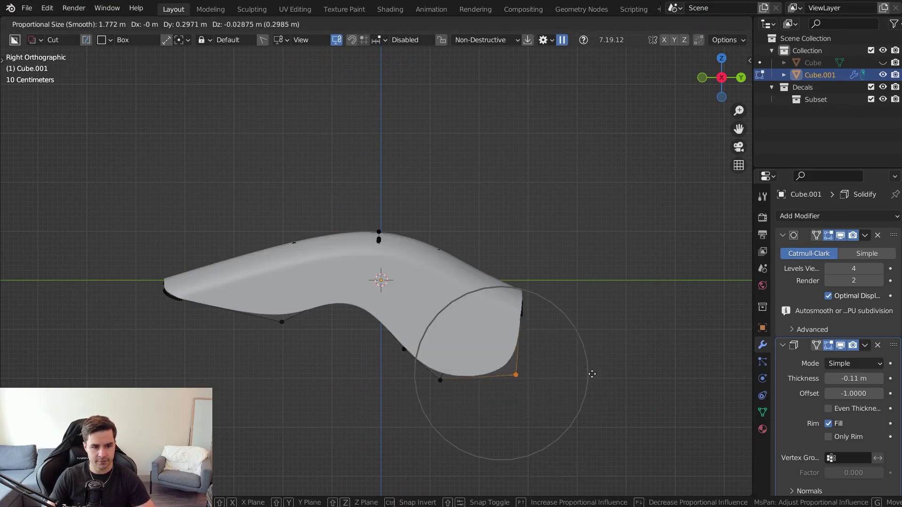
{"action": "scroll", "coordinate": [601, 383], "scroll_direction": "down", "scroll_amount": 2}
{"action": "scroll", "coordinate": [602, 386], "scroll_direction": "down", "scroll_amount": 4}
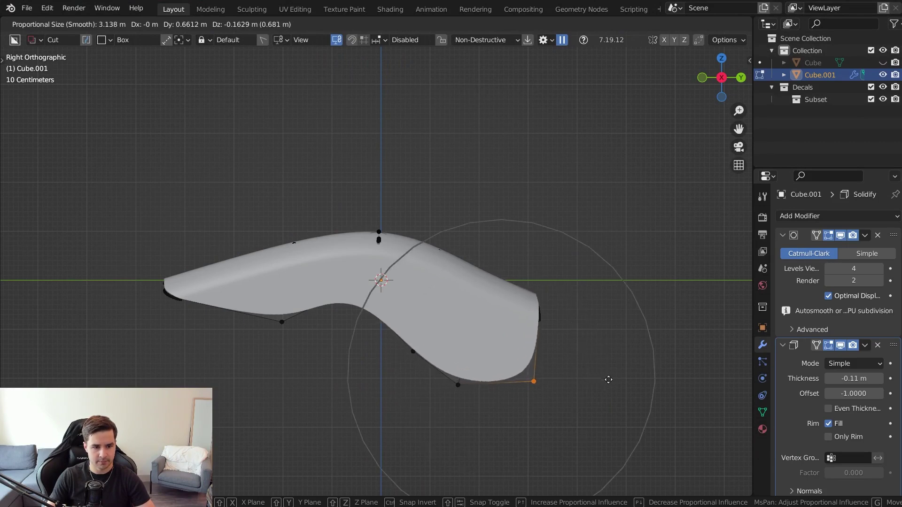
{"action": "left_click", "coordinate": [608, 379]}
{"action": "key", "text": "Tab"}
Add a centred lengthwise edge loop through the side wall below the bevelled edge and compare the surface with the overlays hidden.
{"action": "key", "text": "Tab"}
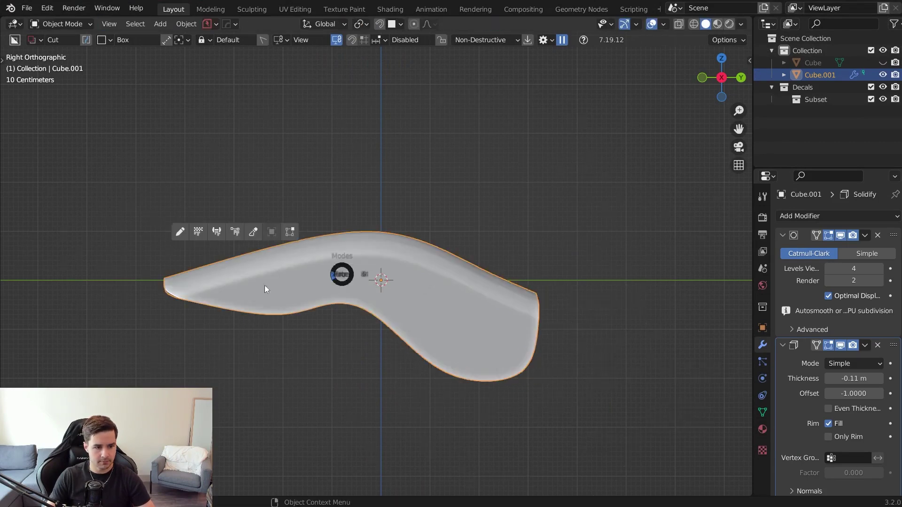
{"action": "key", "text": "alt+a"}
{"action": "key", "text": "z"}
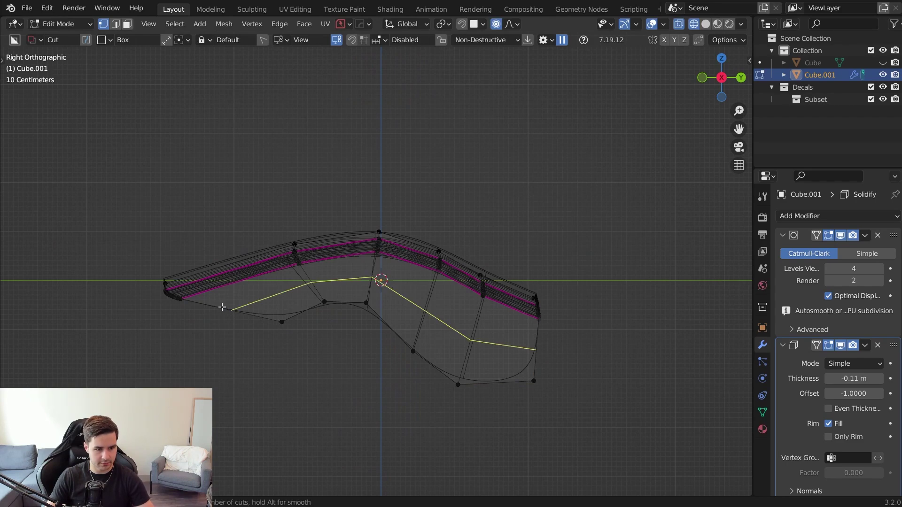
{"action": "key", "text": "shift+z"}
{"action": "key", "text": "ctrl+r"}
{"action": "left_click", "coordinate": [246, 314]}
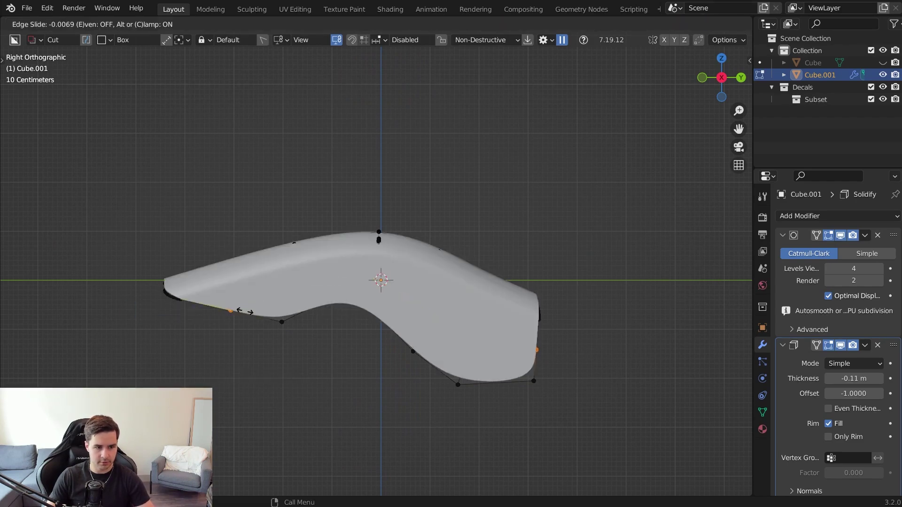
{"action": "right_click", "coordinate": [268, 316]}
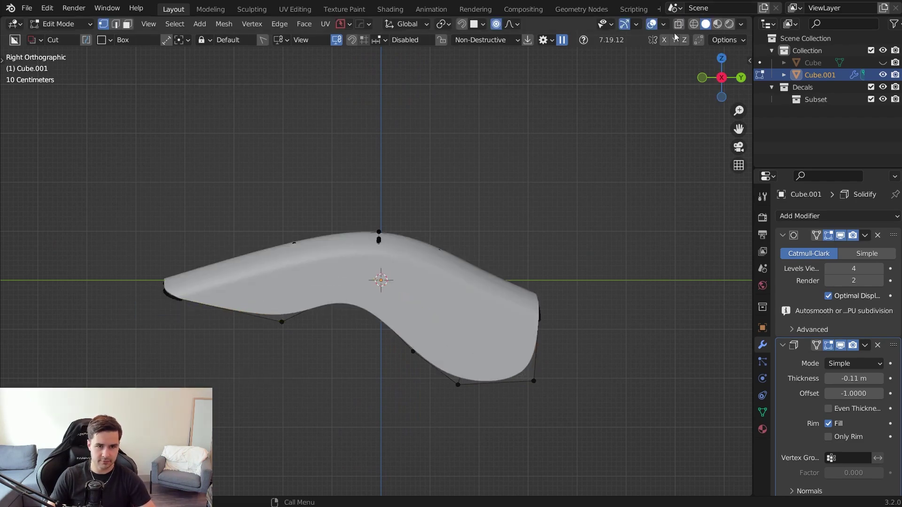
{"action": "left_click", "coordinate": [651, 24]}
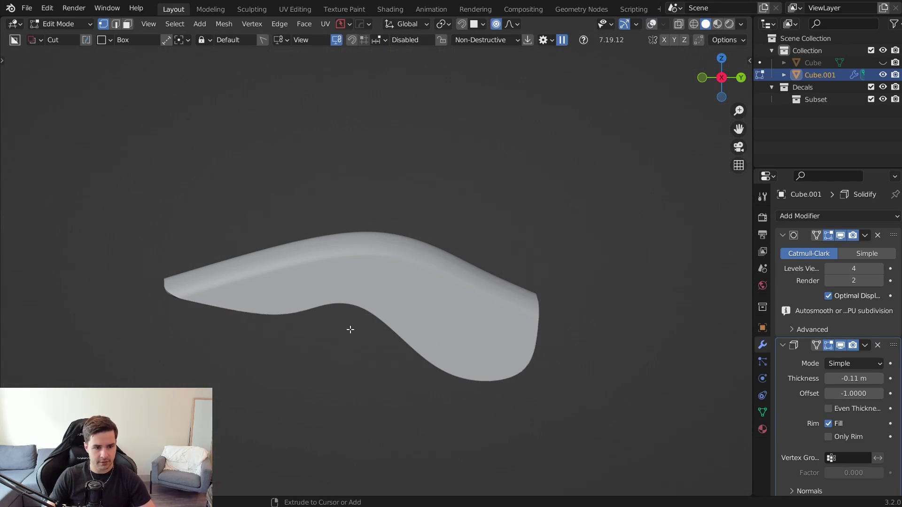
{"action": "key", "text": "shift+alt+z"}
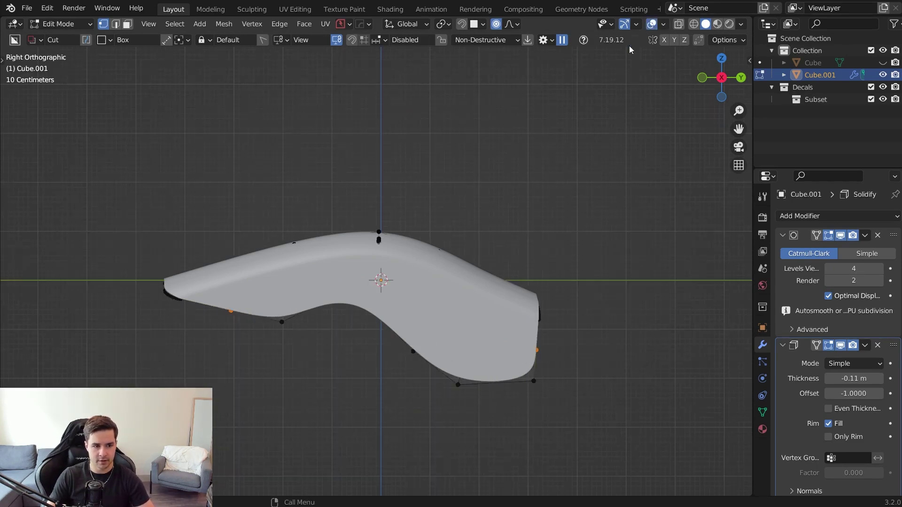
With proportional editing at size 1.21 m, move the lower -Y side vertices slightly outward and down in the right view.
{"action": "key", "text": "z"}
{"action": "key", "text": "b"}
{"action": "left_click_drag", "start_coordinate": [215, 300], "coordinate": [258, 328]}
{"action": "key", "text": "z"}
{"action": "left_click", "coordinate": [286, 353]}
{"action": "key", "text": "g"}
{"action": "scroll", "coordinate": [348, 362], "scroll_direction": "up", "scroll_amount": 12}
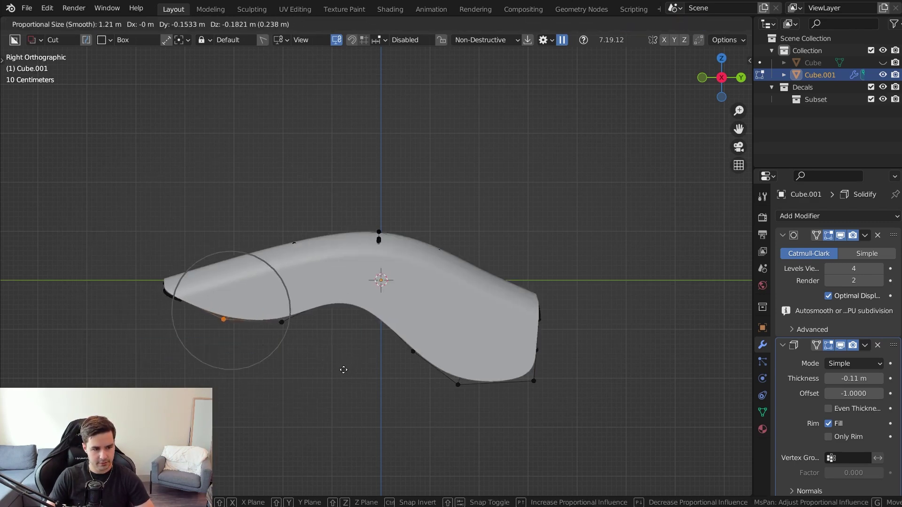
{"action": "left_click", "coordinate": [342, 372]}
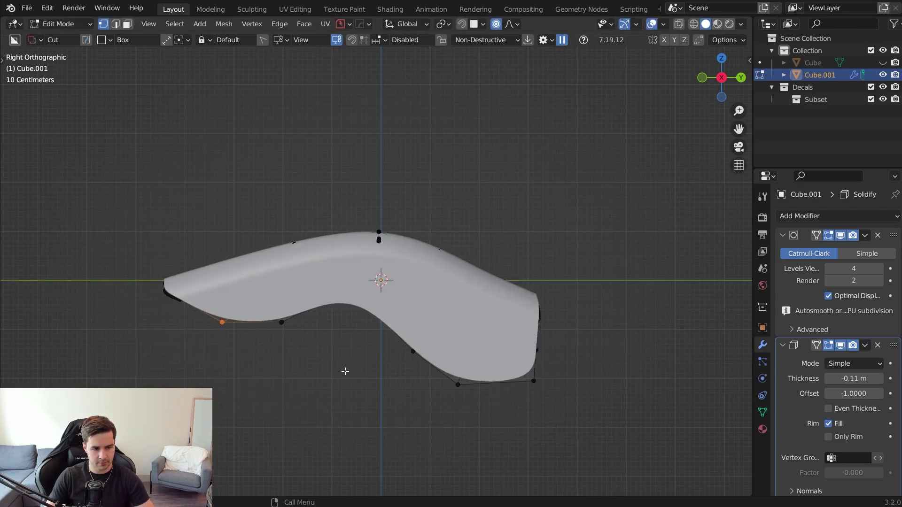
{"action": "key", "text": "Tab"}
Inspect the shell's outline and surface in object mode from above and in perspective.
{"action": "middle_click_drag", "start_coordinate": [460, 262], "coordinate": [433, 317]}
{"action": "key", "text": "KP_7"}
{"action": "middle_click_drag", "start_coordinate": [448, 382], "coordinate": [443, 260], "text": "shift"}
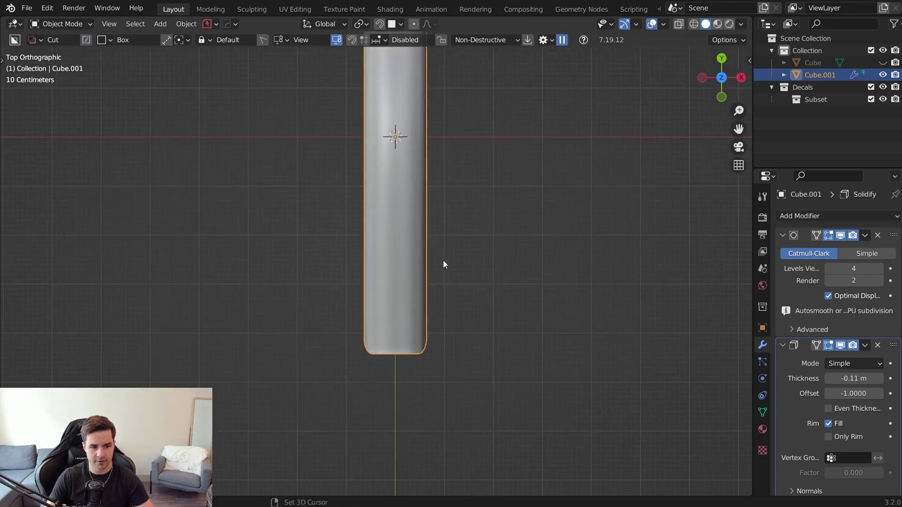
{"action": "scroll", "coordinate": [443, 260], "scroll_direction": "up", "scroll_amount": 1}
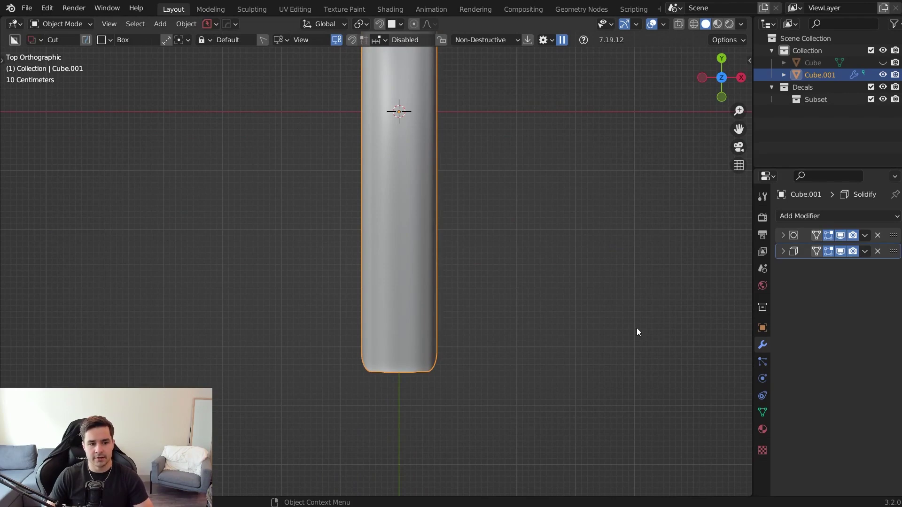
{"action": "middle_click_drag", "start_coordinate": [520, 282], "coordinate": [491, 260]}
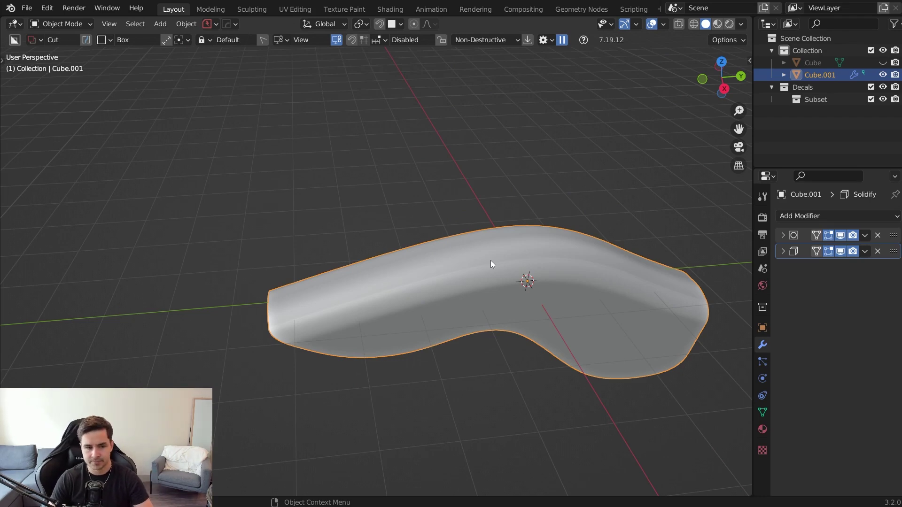
{"action": "key", "text": "KP_7"}
{"action": "middle_click_drag", "start_coordinate": [491, 260], "coordinate": [461, 273]}
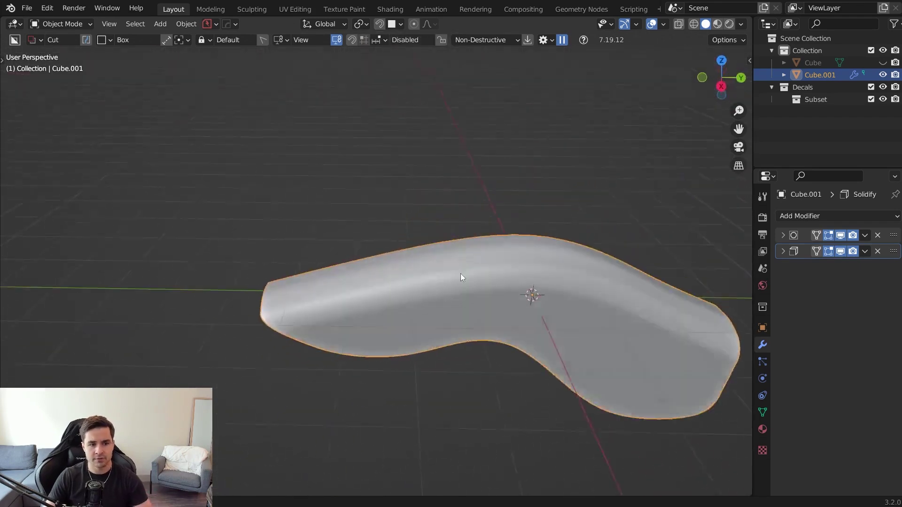
Widen the Properties editor until the modifier names show, and review the Subdivision and Solidify entries.
{"action": "left_click", "coordinate": [784, 235]}
{"action": "left_click_drag", "start_coordinate": [754, 241], "coordinate": [703, 244]}
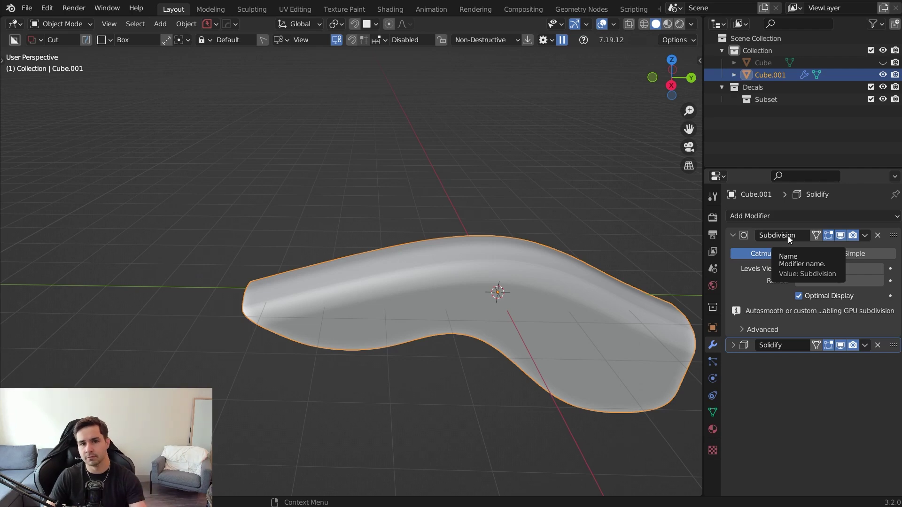
{"action": "left_click", "coordinate": [731, 236]}
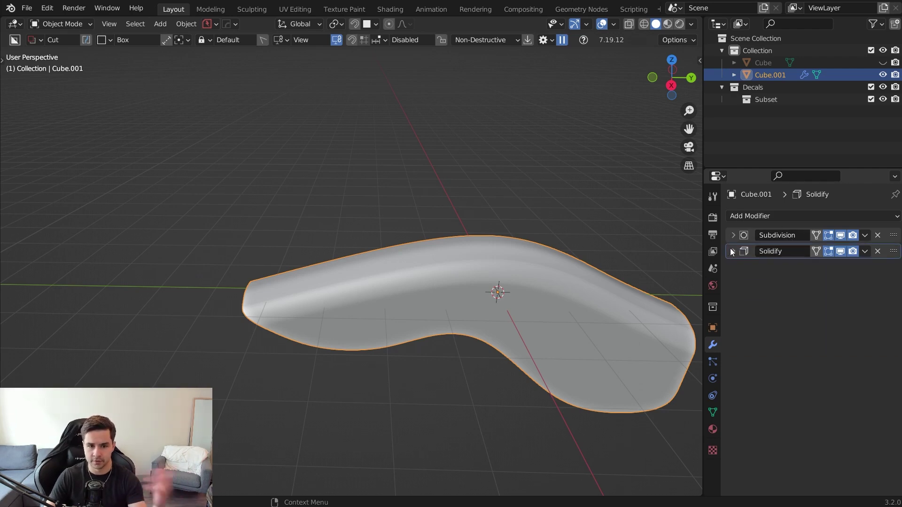
{"action": "left_click", "coordinate": [733, 251]}
{"action": "left_click", "coordinate": [740, 255]}
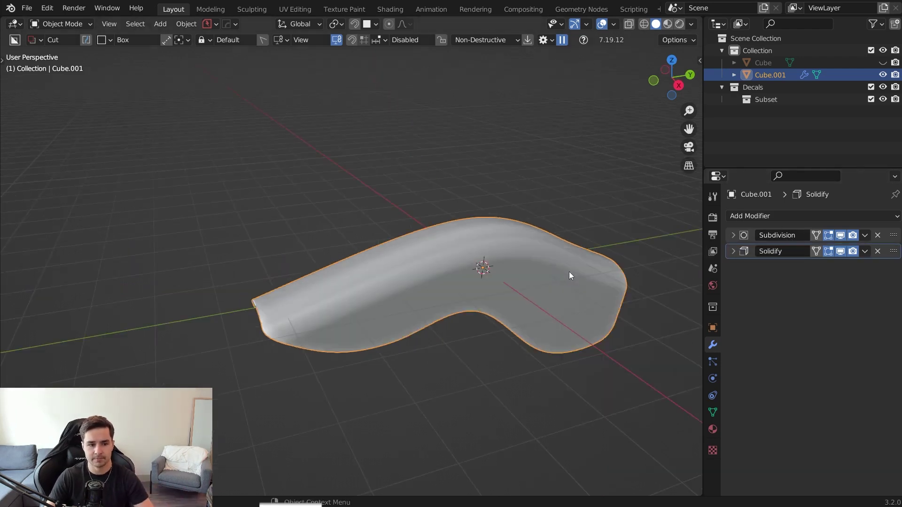
Try a non-destructive box cut into the shell's -Y end from the top view.
{"action": "key", "text": "KP_7"}
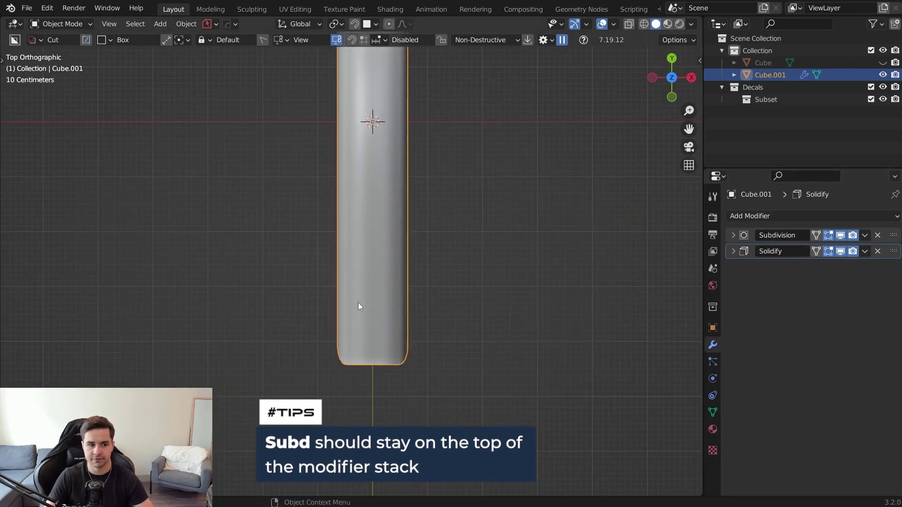
{"action": "key", "text": "s"}
{"action": "key", "text": "Escape"}
{"action": "key", "text": "ctrl+d"}
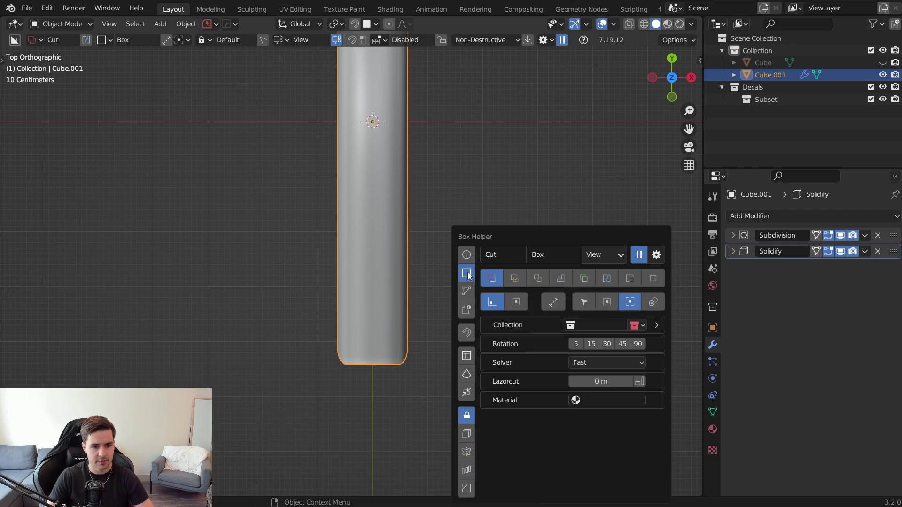
{"action": "scroll", "coordinate": [362, 325], "scroll_direction": "up", "scroll_amount": 3}
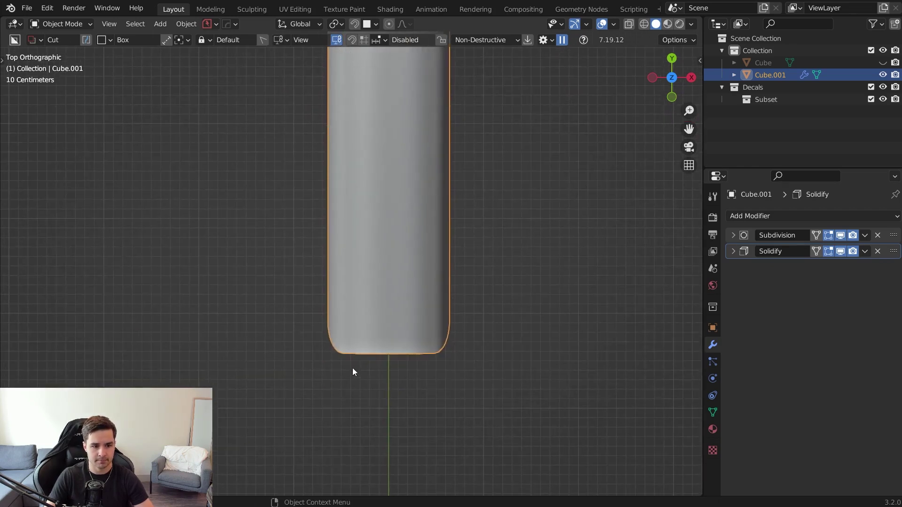
{"action": "left_click_drag", "start_coordinate": [351, 366], "coordinate": [425, 230]}
{"action": "middle_click_drag", "start_coordinate": [405, 192], "coordinate": [413, 244]}
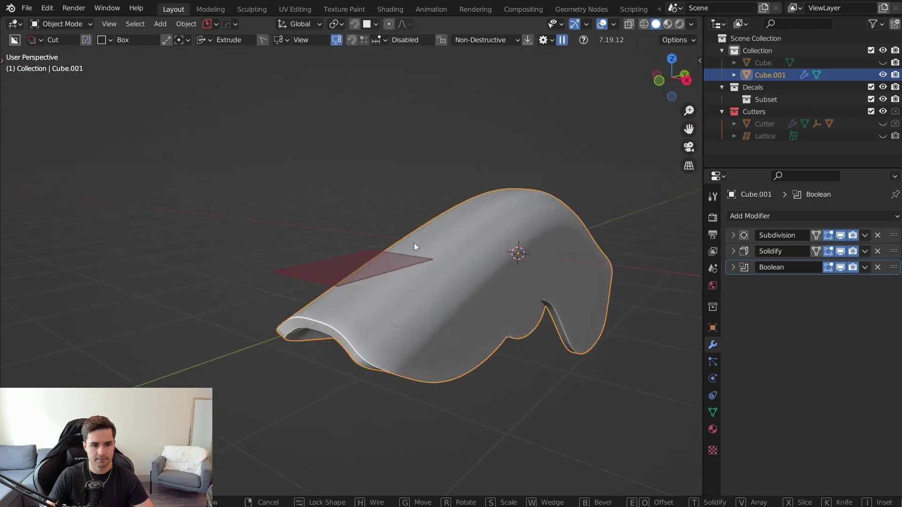
{"action": "right_click", "coordinate": [387, 416]}
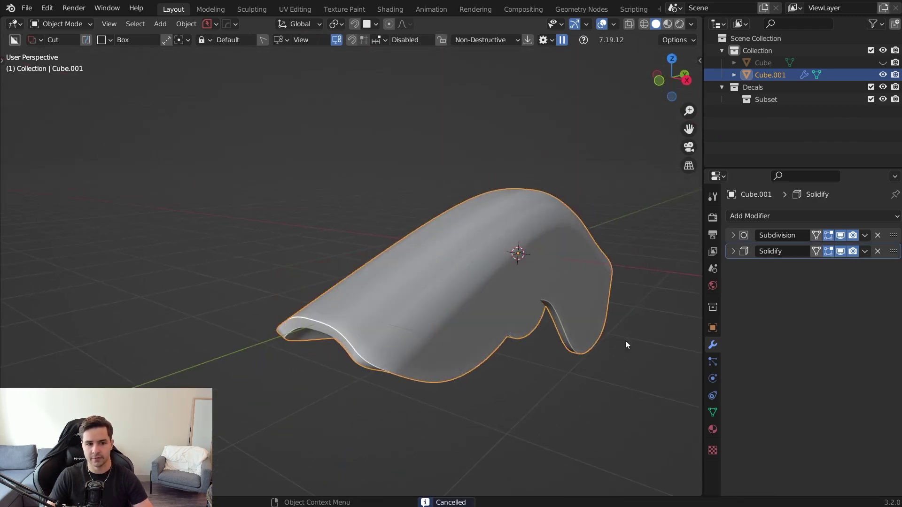
{"action": "left_click", "coordinate": [733, 235]}
{"action": "left_click", "coordinate": [734, 236]}
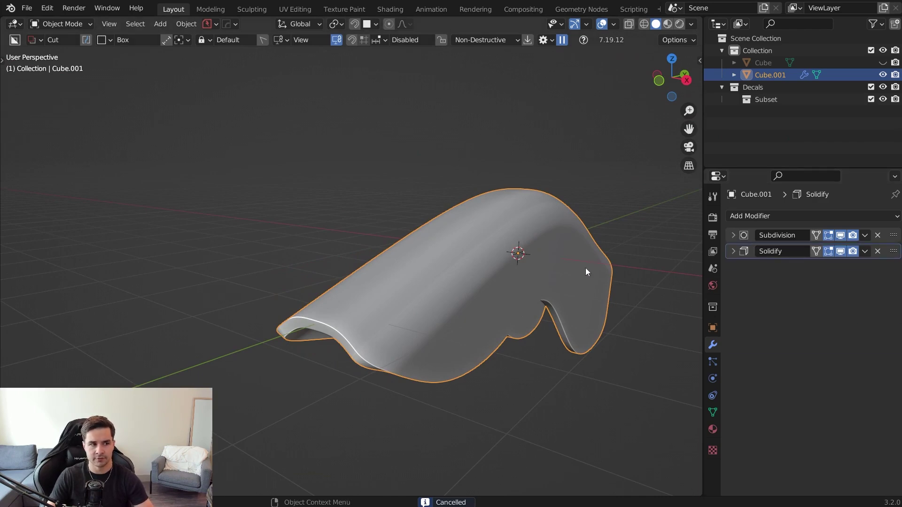
{"action": "middle_click_drag", "start_coordinate": [582, 269], "coordinate": [519, 282]}
{"action": "scroll", "coordinate": [600, 292], "scroll_direction": "down", "scroll_amount": 3}
{"action": "middle_click_drag", "start_coordinate": [600, 291], "coordinate": [460, 256], "text": "shift"}
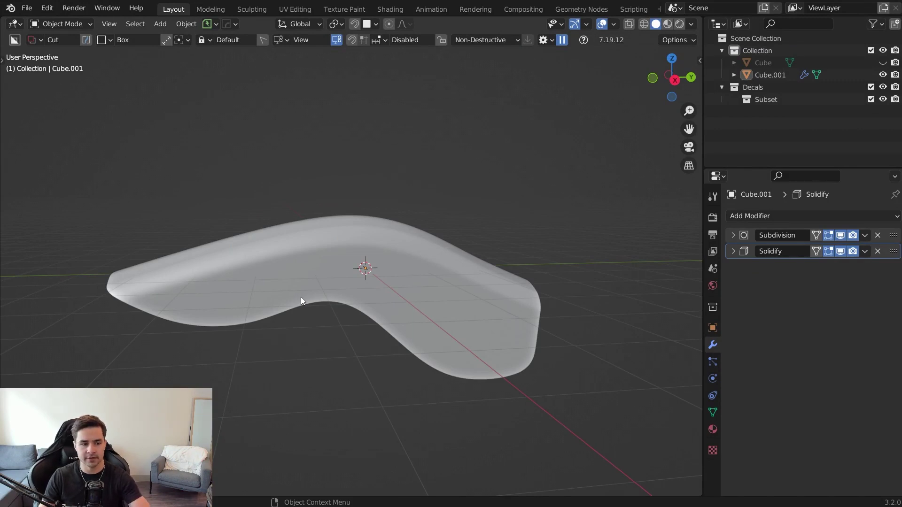
{"action": "middle_click_drag", "start_coordinate": [485, 290], "coordinate": [475, 287]}
{"action": "scroll", "coordinate": [476, 288], "scroll_direction": "up", "scroll_amount": 2}
Try applying the Subdivision and Solidify modifiers to inspect the resulting mesh, and undo both applications.
{"action": "left_click", "coordinate": [481, 283]}
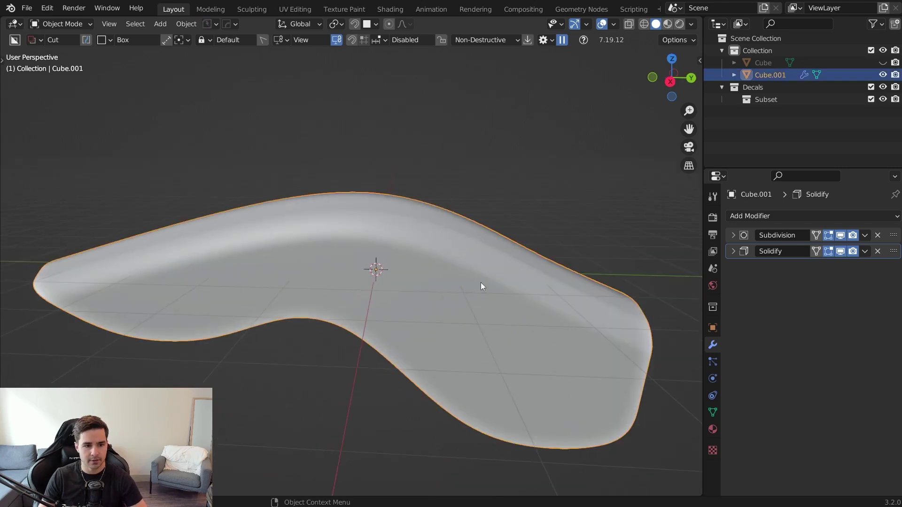
{"action": "left_click", "coordinate": [864, 235]}
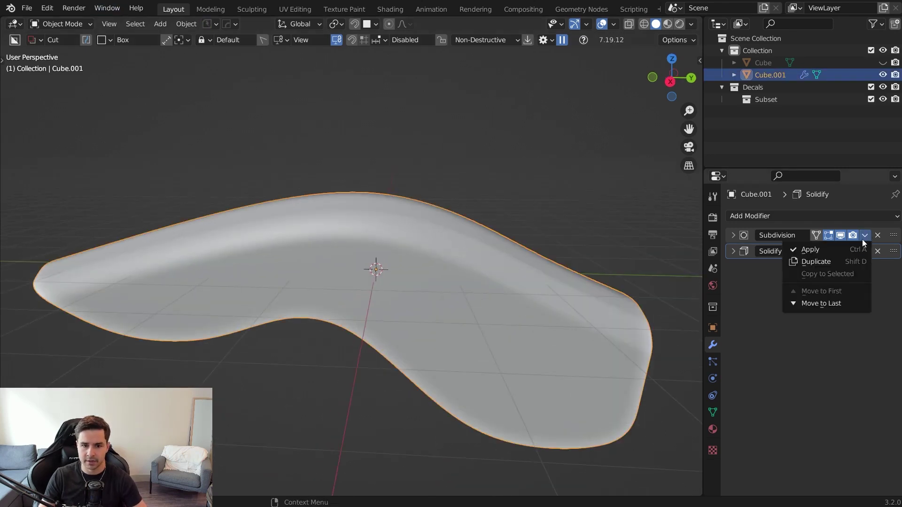
{"action": "left_click", "coordinate": [854, 250]}
{"action": "left_click", "coordinate": [864, 236]}
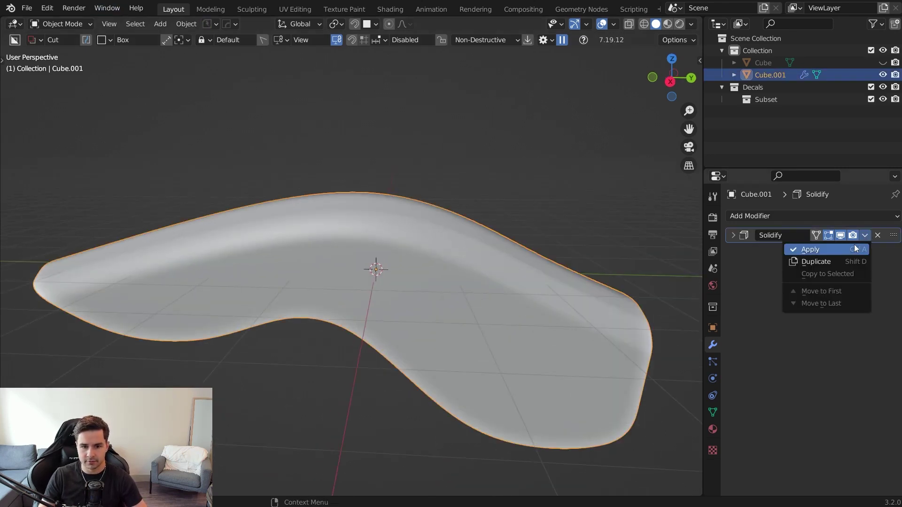
{"action": "left_click", "coordinate": [854, 249]}
{"action": "key", "text": "Tab"}
{"action": "mouse_move", "coordinate": [533, 334]}
{"action": "middle_mouse_down"}
{"action": "mouse_move", "coordinate": [470, 360]}
{"action": "mouse_move", "coordinate": [524, 334]}
{"action": "middle_mouse_up"}
{"action": "scroll", "coordinate": [528, 326], "scroll_direction": "up", "scroll_amount": 4}
{"action": "scroll", "coordinate": [543, 307], "scroll_direction": "down", "scroll_amount": 3}
{"action": "key", "text": "Tab"}
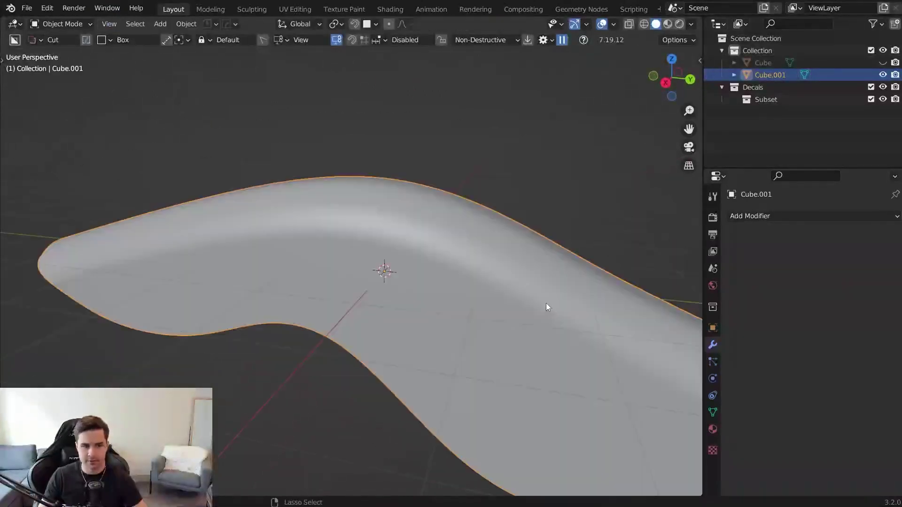
{"action": "key", "text": "ctrl+z"}
{"action": "key", "text": "ctrl+z"}
Show the wireframe overlay and examine the spacing of the lengthwise loops along the bevelled edge.
{"action": "middle_click_drag", "start_coordinate": [548, 301], "coordinate": [532, 269]}
{"action": "key", "text": "alt+v"}
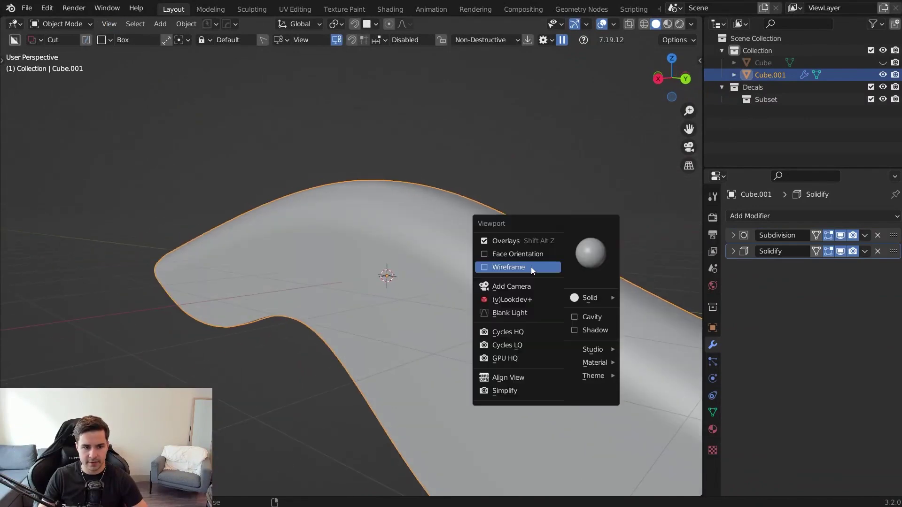
{"action": "left_click", "coordinate": [531, 267]}
{"action": "middle_click_drag", "start_coordinate": [495, 295], "coordinate": [433, 274]}
{"action": "scroll", "coordinate": [433, 274], "scroll_direction": "up", "scroll_amount": 3}
{"action": "scroll", "coordinate": [411, 239], "scroll_direction": "down", "scroll_amount": 2}
{"action": "middle_click_drag", "start_coordinate": [362, 178], "coordinate": [391, 266]}
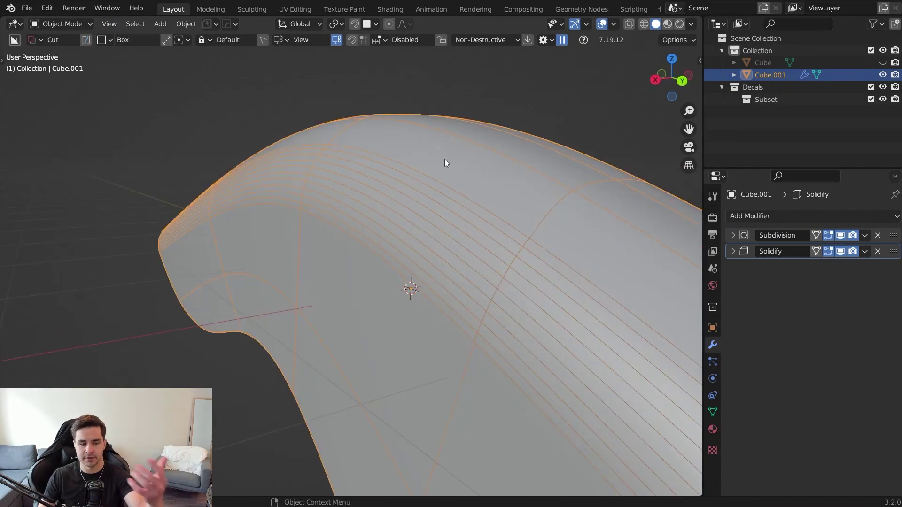
{"action": "scroll", "coordinate": [567, 297], "scroll_direction": "down", "scroll_amount": 2}
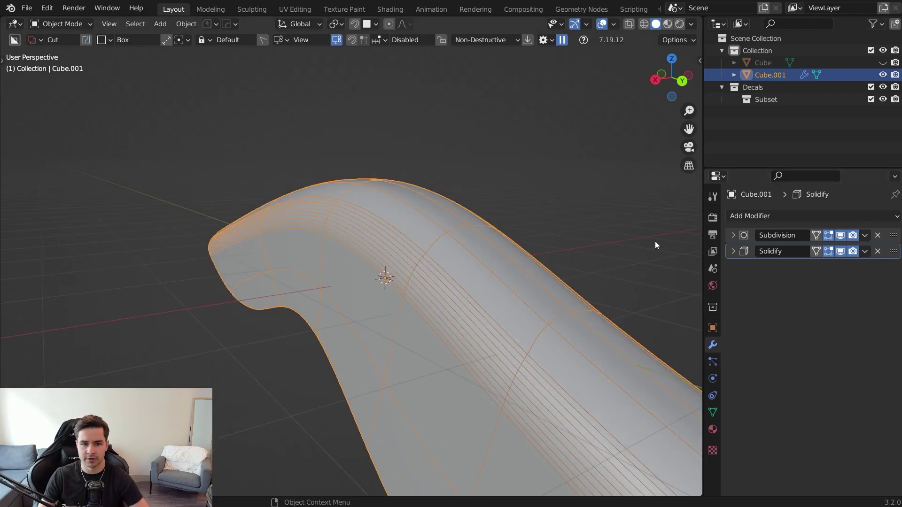
Turn off Optimal Display in the Subdivision modifier, compare the full wireframe density, and hide the wireframe overlay.
{"action": "left_click", "coordinate": [733, 236]}
{"action": "left_click", "coordinate": [800, 297]}
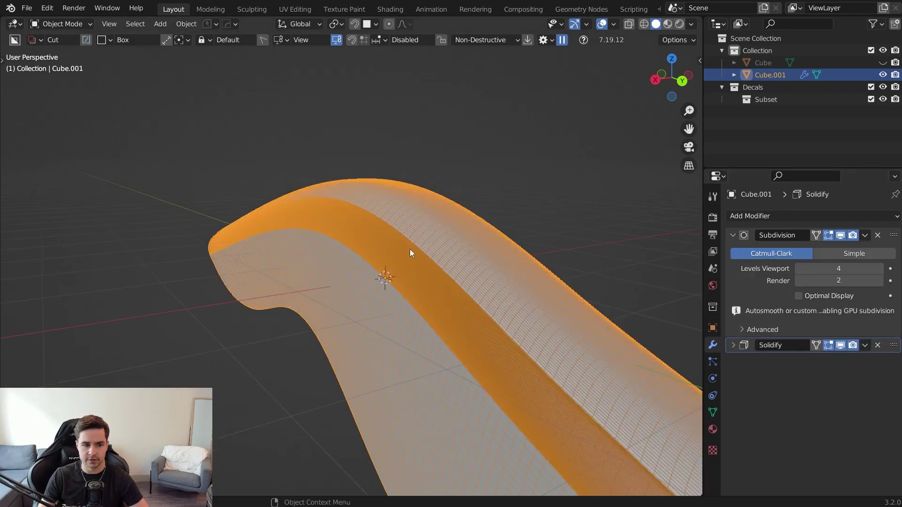
{"action": "key", "text": "alt+v"}
{"action": "left_click", "coordinate": [410, 249]}
{"action": "middle_click_drag", "start_coordinate": [491, 279], "coordinate": [553, 287]}
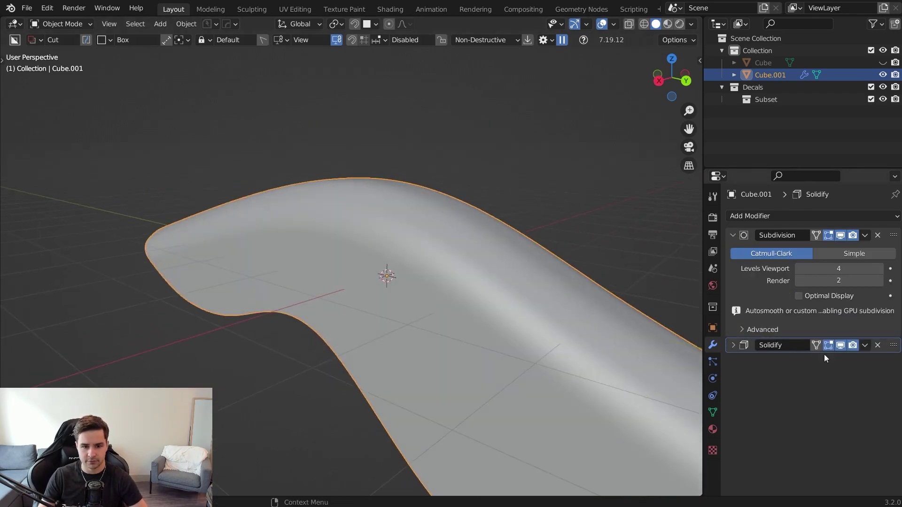
Hide the Solidify modifier in the viewport and open the shell's mesh for edge editing.
{"action": "left_click", "coordinate": [841, 345]}
{"action": "key", "text": "Tab"}
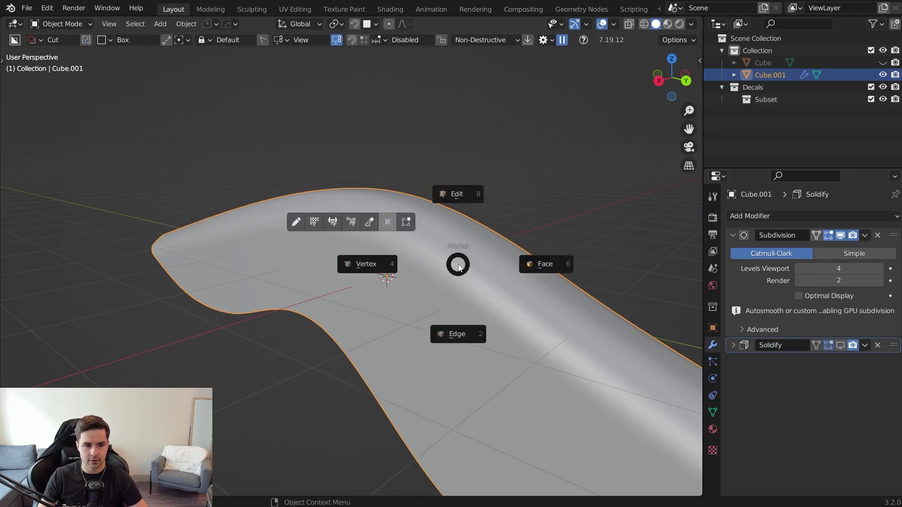
{"action": "left_click", "coordinate": [461, 333]}
{"action": "scroll", "coordinate": [437, 295], "scroll_direction": "up", "scroll_amount": 3}
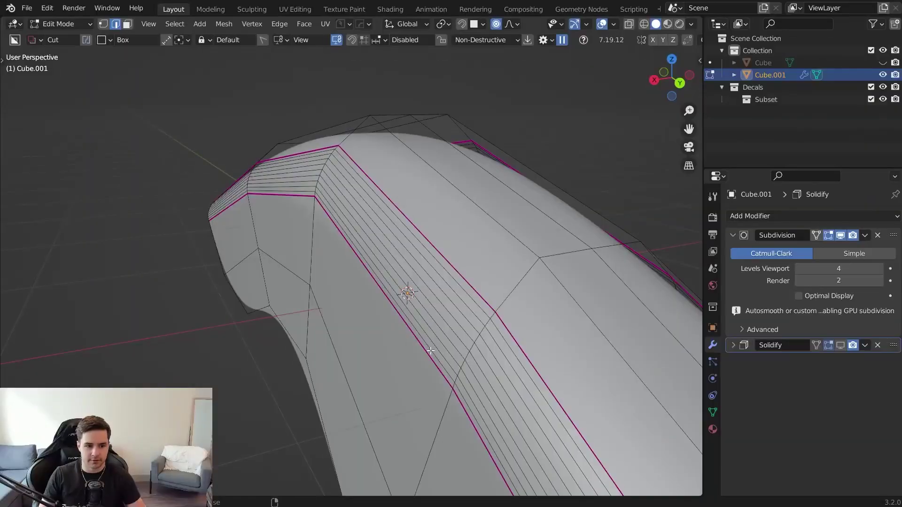
Thin out the bevelled band on one side by dissolving alternate lengthwise edge loops.
{"action": "left_click", "coordinate": [432, 350], "text": "alt"}
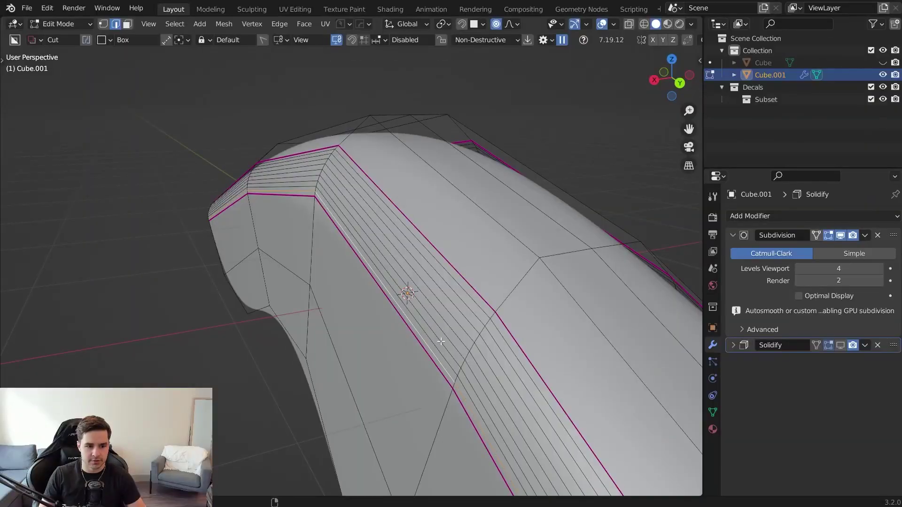
{"action": "left_click", "coordinate": [444, 341], "text": "alt+shift"}
{"action": "left_click", "coordinate": [454, 330], "text": "alt+shift"}
{"action": "left_click", "coordinate": [468, 320], "text": "alt+shift"}
{"action": "left_click", "coordinate": [479, 310], "text": "alt+shift"}
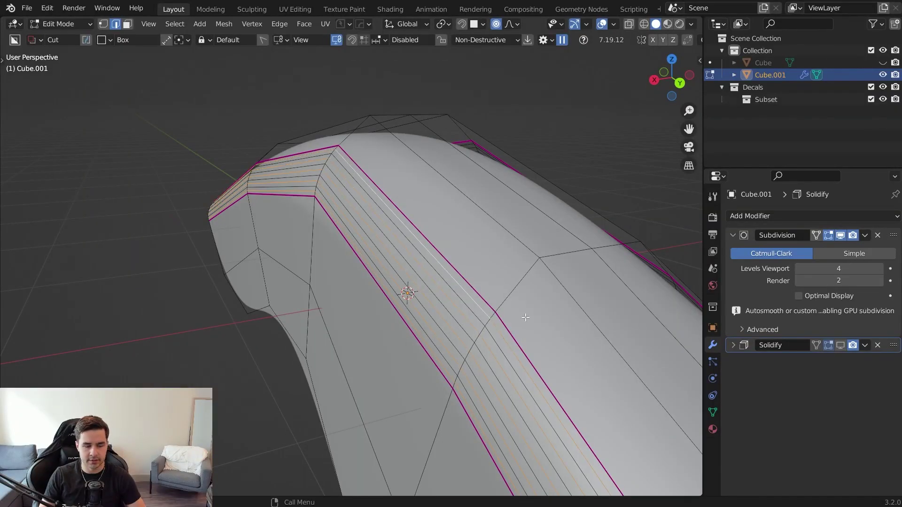
{"action": "key", "text": "ctrl+x"}
{"action": "left_click", "coordinate": [444, 354], "text": "alt"}
{"action": "left_click", "coordinate": [467, 335], "text": "alt+shift"}
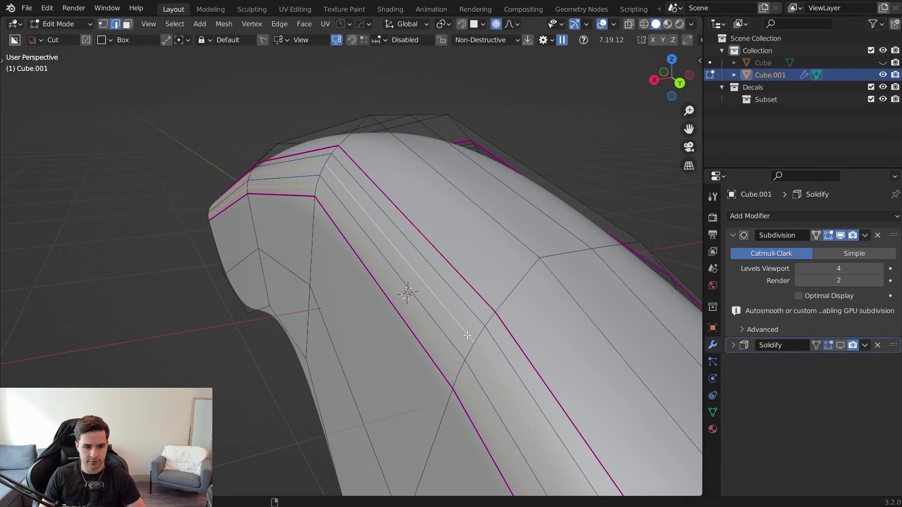
{"action": "middle_click_drag", "start_coordinate": [484, 305], "coordinate": [448, 291]}
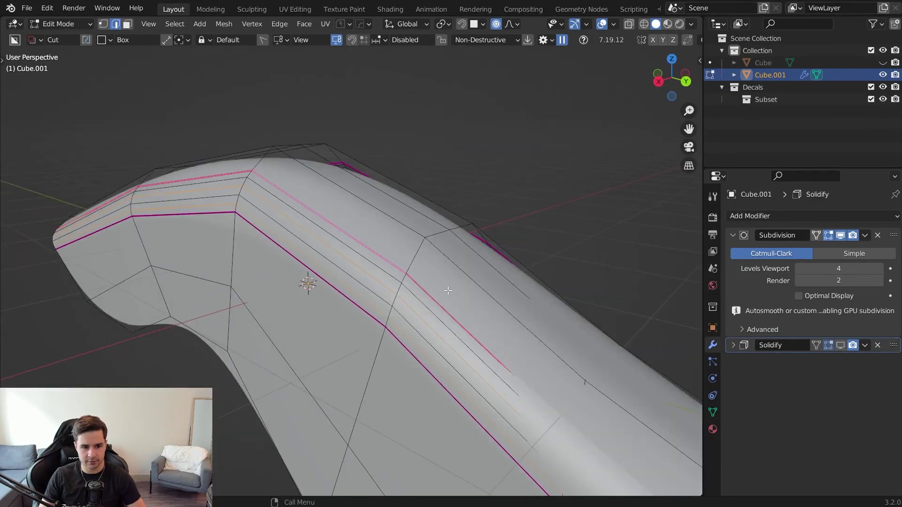
{"action": "middle_click_drag", "start_coordinate": [468, 322], "coordinate": [358, 345]}
Symmetrize the shell across X from the edited side and show the Solidify modifier in the viewport again.
{"action": "key", "text": "Tab"}
{"action": "key", "text": "alt+x"}
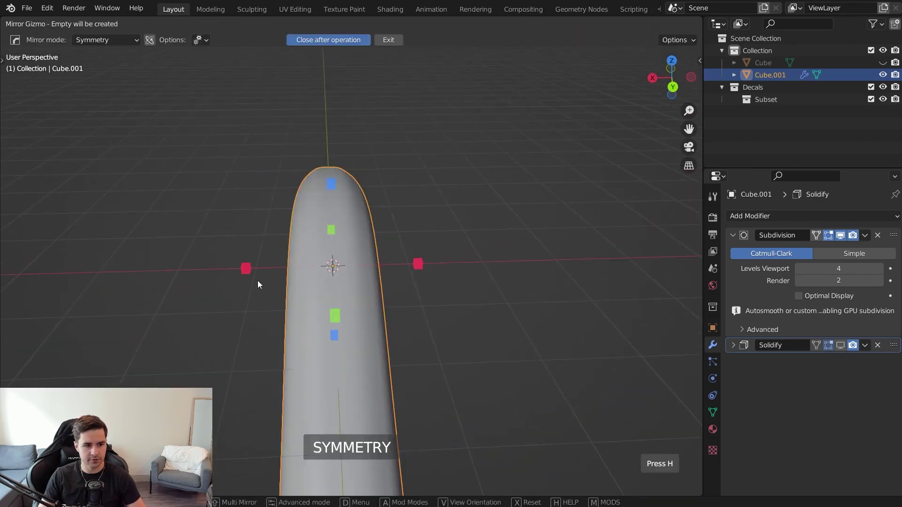
{"action": "left_click", "coordinate": [244, 269]}
{"action": "middle_click_drag", "start_coordinate": [237, 276], "coordinate": [517, 257]}
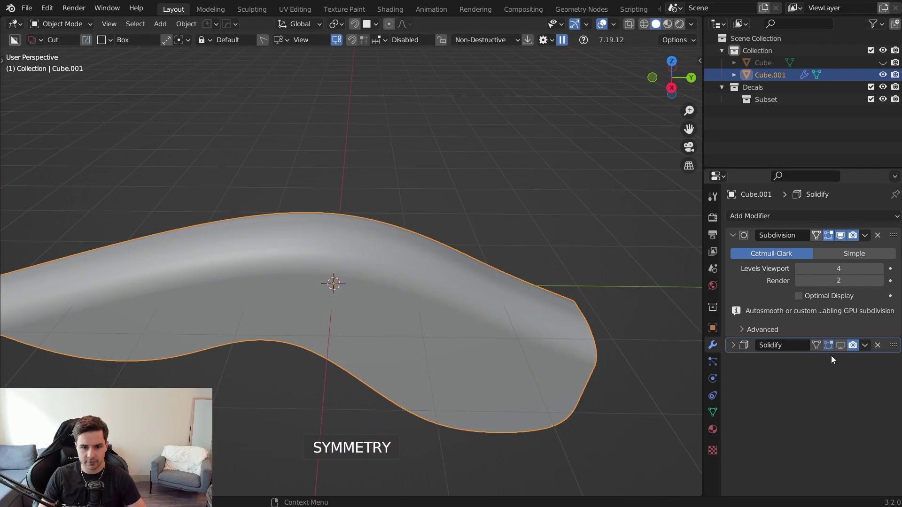
{"action": "left_click", "coordinate": [840, 346]}
{"action": "middle_click_drag", "start_coordinate": [610, 291], "coordinate": [461, 294]}
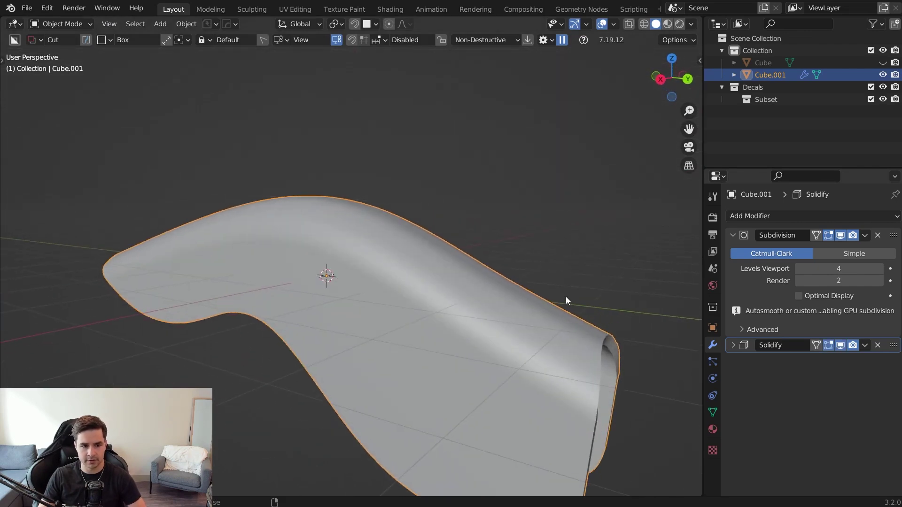
Turn the wireframe overlay on and check the mesh density of the bevelled band against the side wall.
{"action": "key", "text": "alt+v"}
{"action": "left_click", "coordinate": [506, 315]}
{"action": "scroll", "coordinate": [517, 317], "scroll_direction": "up", "scroll_amount": 3}
{"action": "middle_click_drag", "start_coordinate": [496, 316], "coordinate": [531, 307]}
{"action": "scroll", "coordinate": [453, 312], "scroll_direction": "up", "scroll_amount": 3}
{"action": "scroll", "coordinate": [452, 312], "scroll_direction": "down", "scroll_amount": 3}
{"action": "scroll", "coordinate": [531, 308], "scroll_direction": "down", "scroll_amount": 3}
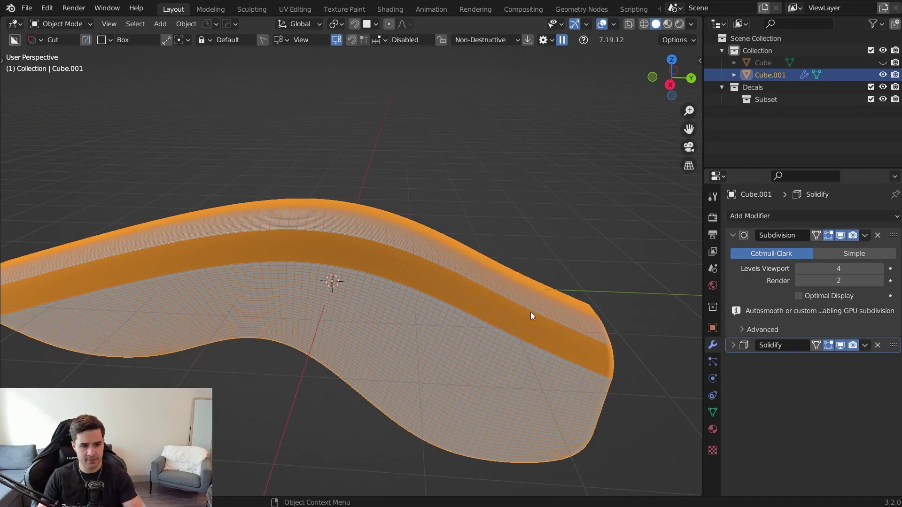
Hide the wireframe overlay and lower the Subdivision modifier's viewport level to 3.
{"action": "key", "text": "alt+v"}
{"action": "left_click", "coordinate": [514, 313]}
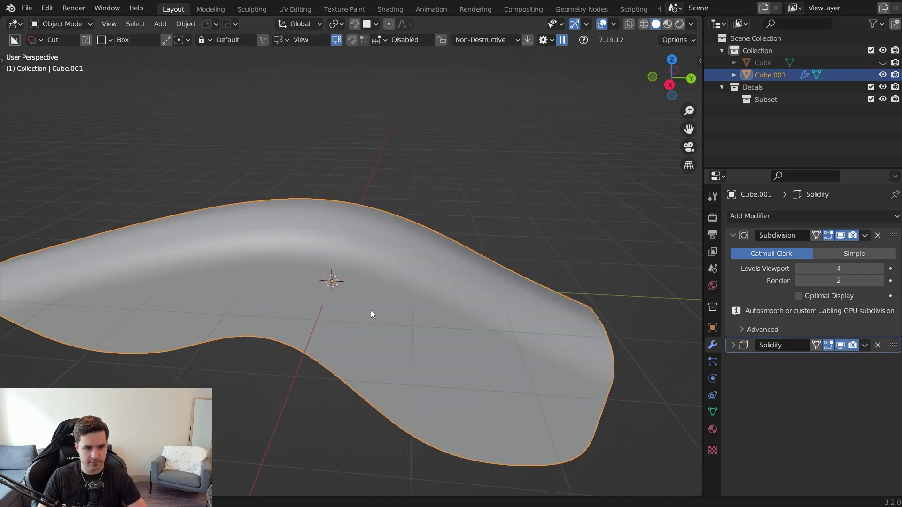
{"action": "middle_click_drag", "start_coordinate": [371, 310], "coordinate": [493, 317]}
{"action": "middle_click_drag", "start_coordinate": [493, 317], "coordinate": [501, 233], "text": "shift"}
{"action": "scroll", "coordinate": [500, 233], "scroll_direction": "down", "scroll_amount": 2}
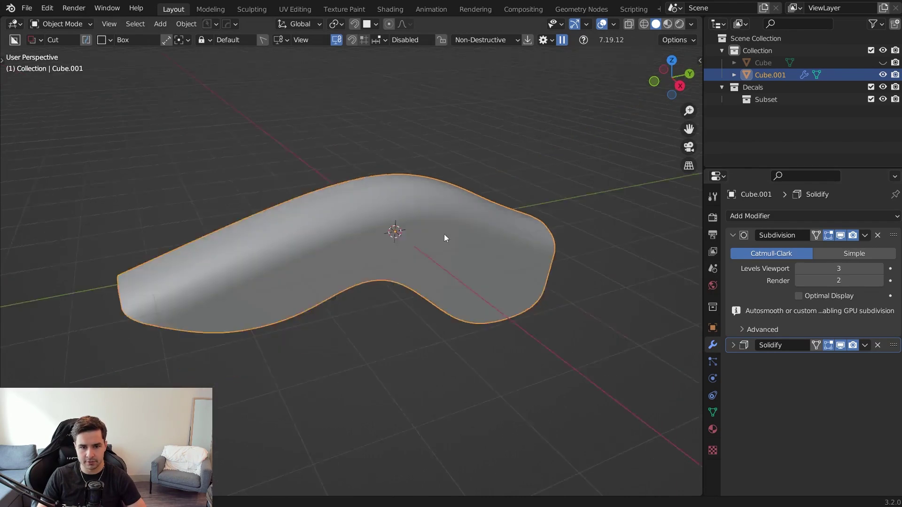
Compare the shell's mesh density at Subdivision viewport levels 3 and 4 with the wireframe overlay, and hide the overlay again.
{"action": "middle_click_drag", "start_coordinate": [444, 234], "coordinate": [393, 227]}
{"action": "key", "text": "alt+v"}
{"action": "left_click", "coordinate": [393, 227]}
{"action": "middle_click_drag", "start_coordinate": [463, 264], "coordinate": [422, 256]}
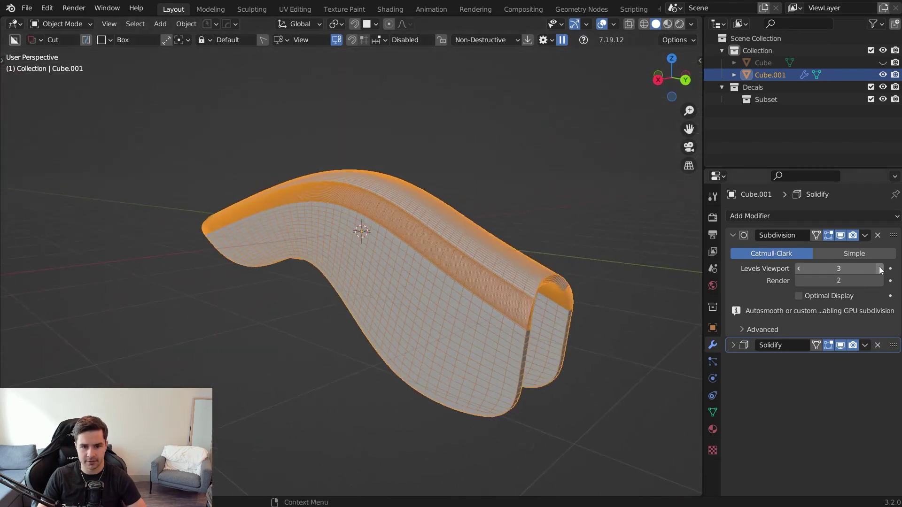
{"action": "left_click", "coordinate": [881, 269]}
{"action": "left_click", "coordinate": [799, 268]}
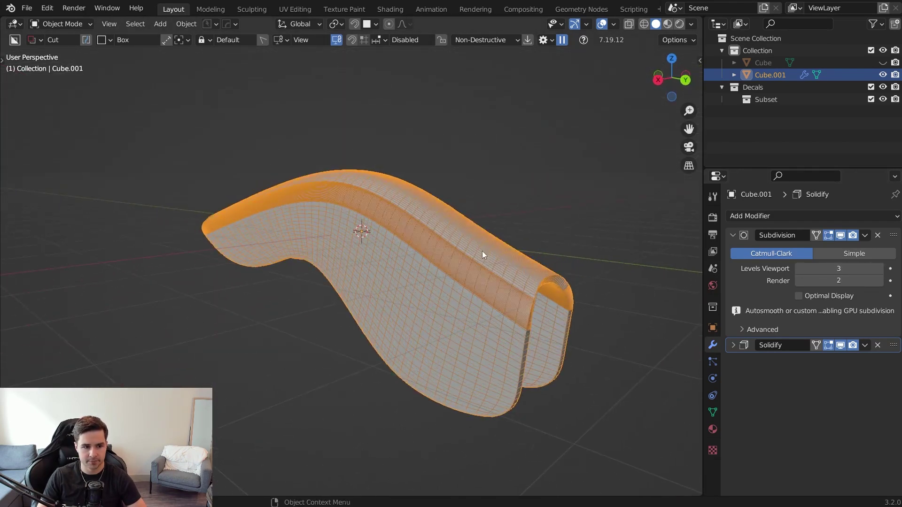
{"action": "middle_click_drag", "start_coordinate": [482, 251], "coordinate": [536, 308]}
{"action": "key", "text": "alt+v"}
{"action": "left_click", "coordinate": [537, 309]}
Apply the shell's Subdivision modifier and its Solidify modifier.
{"action": "left_click", "coordinate": [864, 235]}
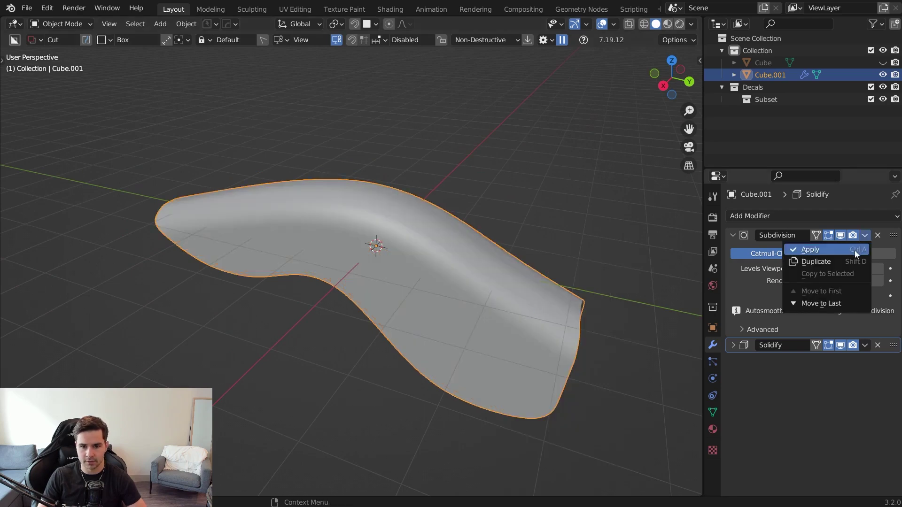
{"action": "left_click", "coordinate": [855, 250]}
{"action": "left_click", "coordinate": [865, 234]}
{"action": "left_click", "coordinate": [857, 249]}
{"action": "middle_click_drag", "start_coordinate": [487, 266], "coordinate": [493, 266]}
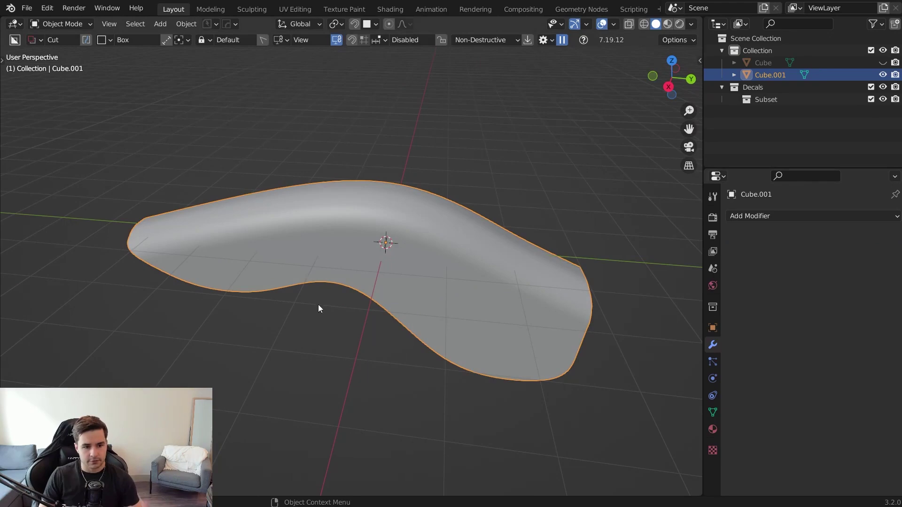
Examine the applied mesh of the shell in Edit Mode from below and return to Object Mode.
{"action": "middle_click_drag", "start_coordinate": [466, 351], "coordinate": [487, 279]}
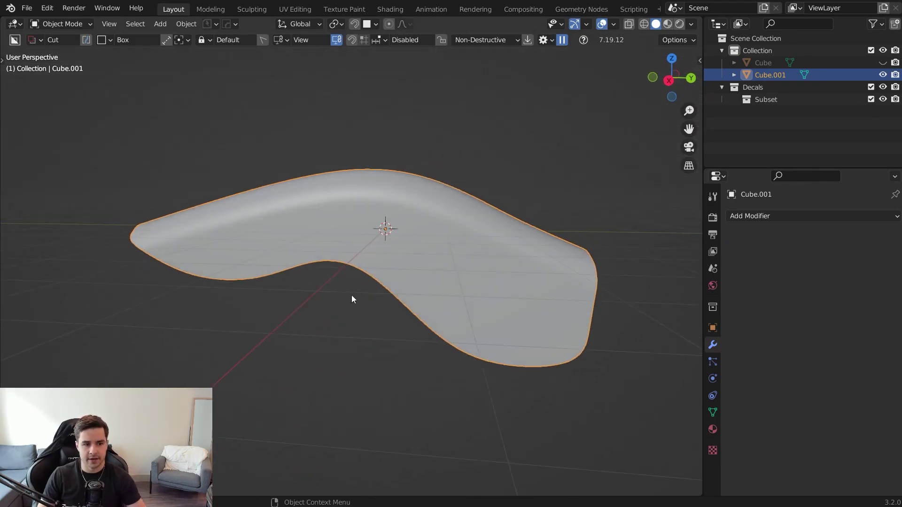
{"action": "key", "text": "Tab"}
{"action": "middle_click_drag", "start_coordinate": [353, 300], "coordinate": [528, 272]}
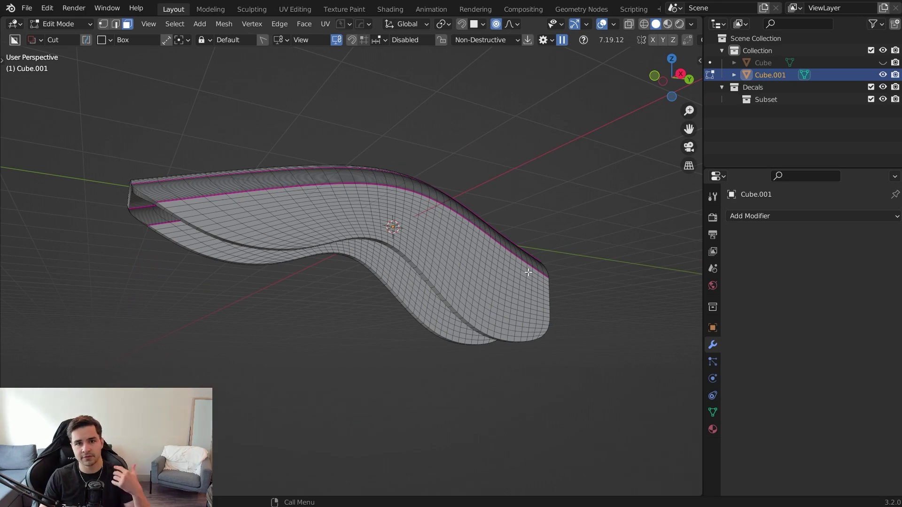
{"action": "middle_click_drag", "start_coordinate": [529, 273], "coordinate": [510, 356]}
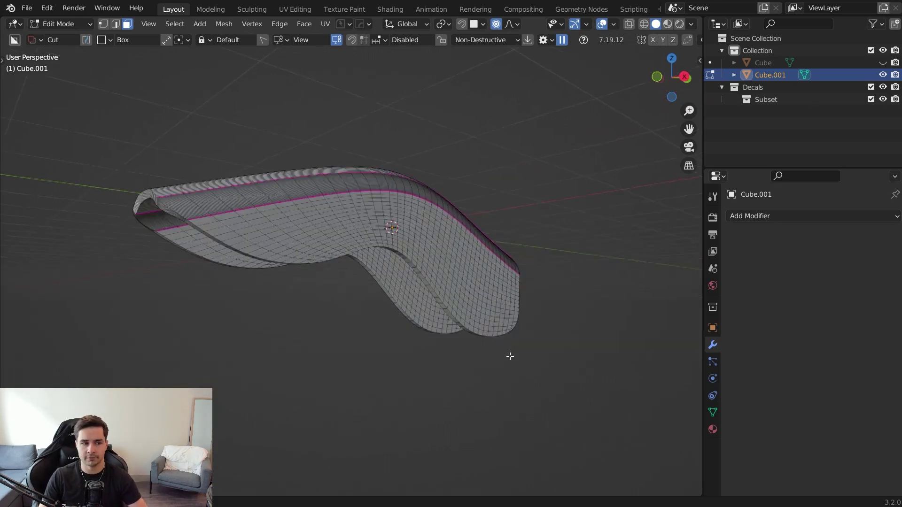
{"action": "key", "text": "Tab"}
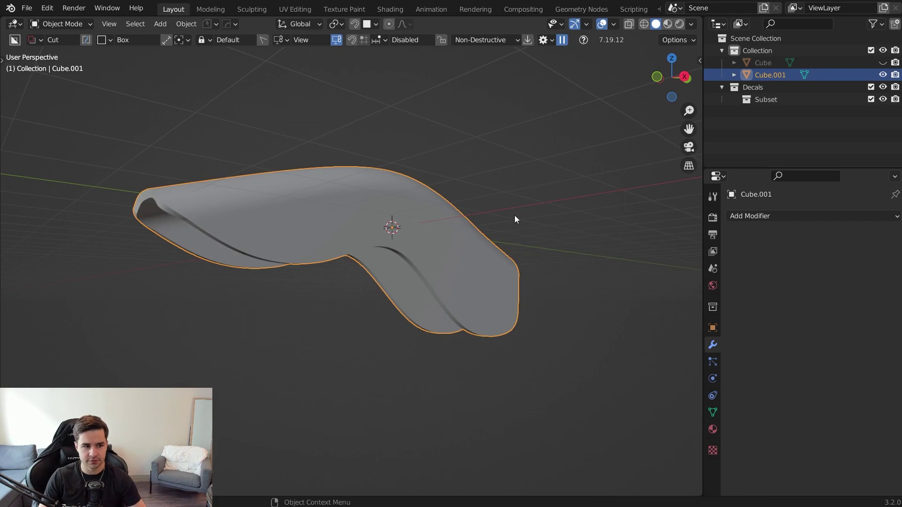
{"action": "middle_click_drag", "start_coordinate": [515, 216], "coordinate": [505, 270]}
{"action": "key", "text": "alt+v"}
{"action": "left_click", "coordinate": [572, 323]}
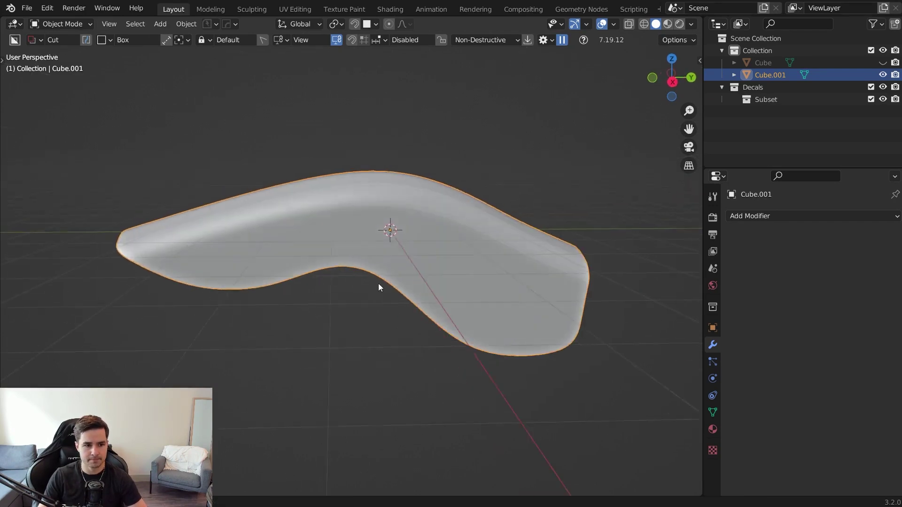
Cut a rectangular notch into the front end of the shell from top view with a box cutter, leaving a leg on each side.
{"action": "key", "text": "KP_7"}
{"action": "middle_click_drag", "start_coordinate": [401, 350], "coordinate": [408, 271], "text": "shift"}
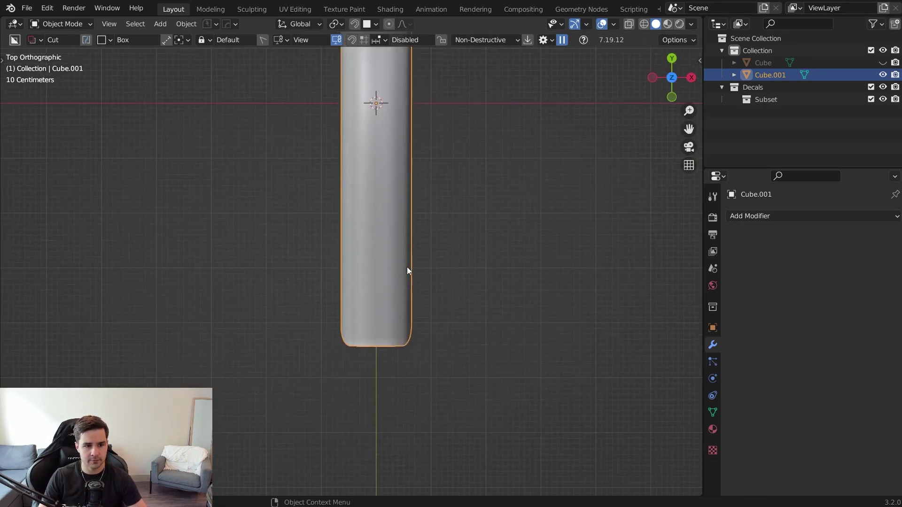
{"action": "key", "text": "ctrl+d"}
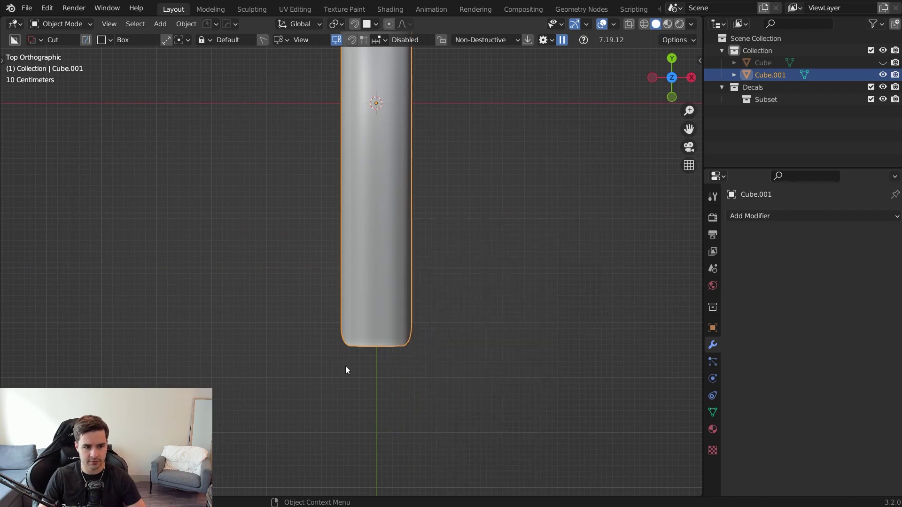
{"action": "scroll", "coordinate": [345, 366], "scroll_direction": "up", "scroll_amount": 3}
{"action": "middle_click_drag", "start_coordinate": [366, 387], "coordinate": [345, 362], "text": "shift"}
{"action": "mouse_move", "coordinate": [335, 392]}
{"action": "left_mouse_down"}
{"action": "mouse_move", "coordinate": [356, 324]}
{"action": "mouse_move", "coordinate": [411, 252]}
{"action": "left_mouse_up"}
{"action": "middle_click_drag", "start_coordinate": [411, 252], "coordinate": [376, 240]}
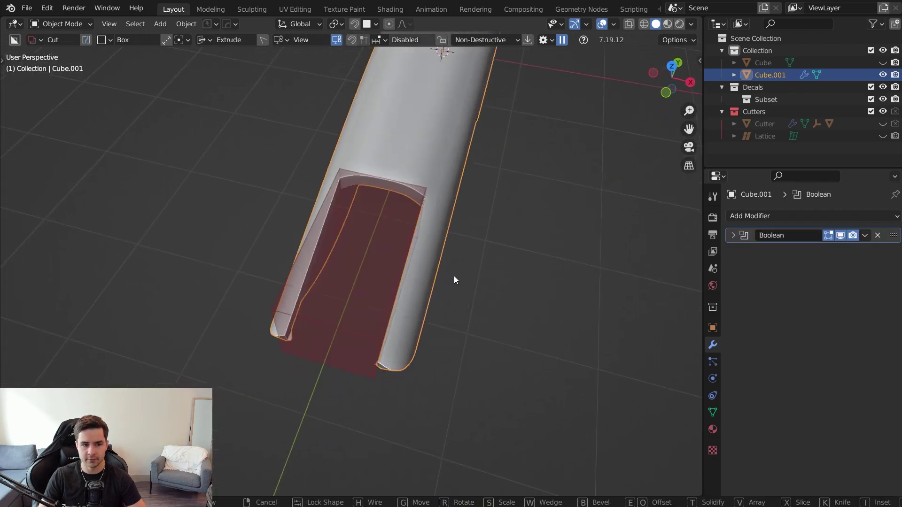
Round the box cutter's vertical corners with a bevel and confirm the cut.
{"action": "middle_click_drag", "start_coordinate": [473, 277], "coordinate": [430, 332]}
{"action": "key", "text": "b"}
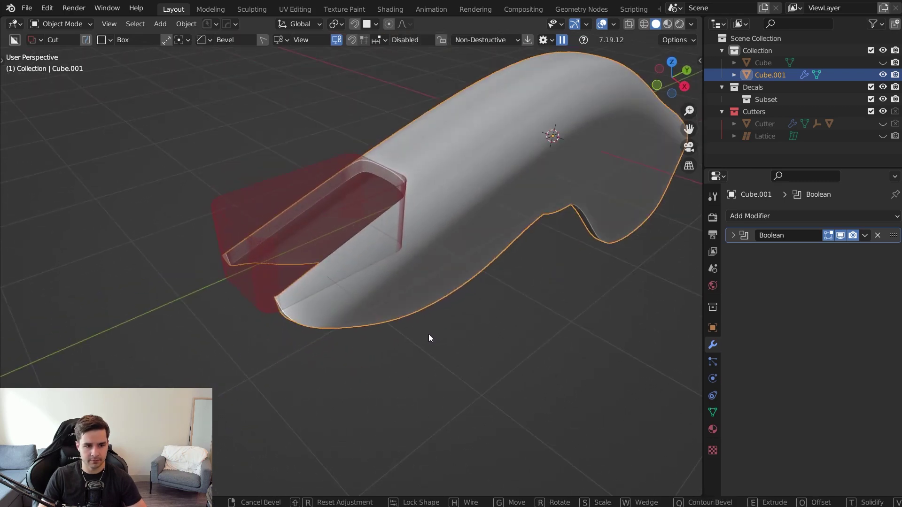
{"action": "left_click", "coordinate": [428, 336]}
{"action": "key", "text": "space"}
Reveal the shell's boolean cutter and move it along the Y axis so its rounded corners clear the leg tips.
{"action": "middle_click_drag", "start_coordinate": [427, 334], "coordinate": [430, 366]}
{"action": "key", "text": "q"}
{"action": "left_click", "coordinate": [348, 328]}
{"action": "scroll", "coordinate": [304, 320], "scroll_direction": "up", "scroll_amount": 4}
{"action": "middle_click_drag", "start_coordinate": [303, 319], "coordinate": [399, 306], "text": "shift"}
{"action": "scroll", "coordinate": [336, 267], "scroll_direction": "up", "scroll_amount": 4}
{"action": "middle_click_drag", "start_coordinate": [299, 244], "coordinate": [303, 305], "text": "shift"}
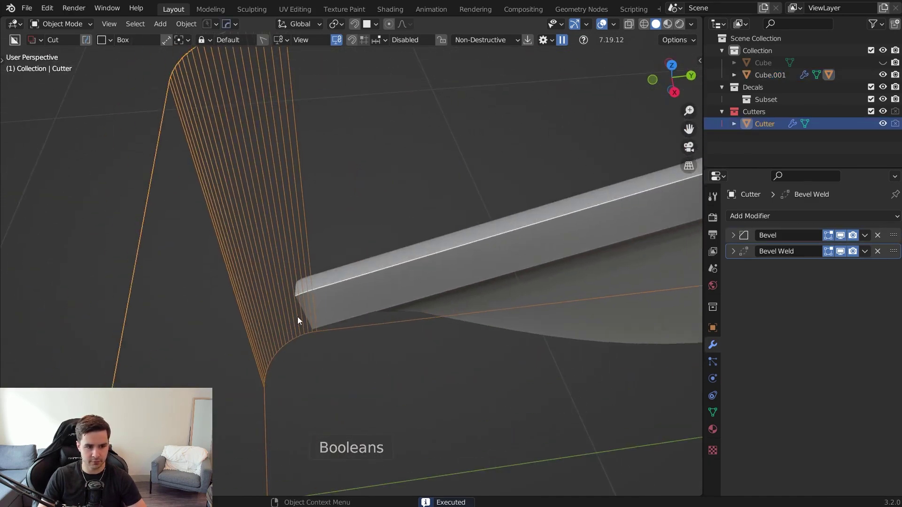
{"action": "key", "text": "g"}
{"action": "key", "text": "y"}
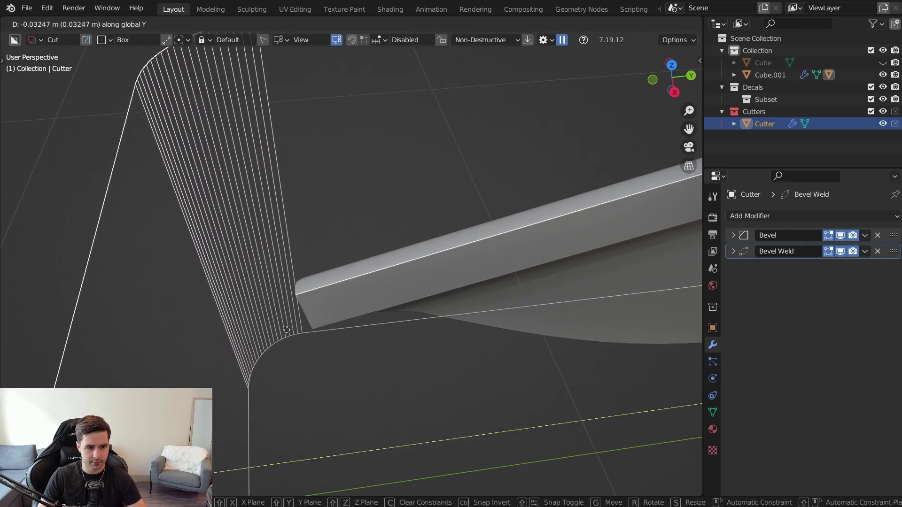
{"action": "left_click", "coordinate": [369, 318]}
Adjust the cutter's position along the Y axis once more and hide the Cutters collection.
{"action": "scroll", "coordinate": [560, 352], "scroll_direction": "down", "scroll_amount": 4}
{"action": "key", "text": "shift+3"}
{"action": "middle_click_drag", "start_coordinate": [559, 352], "coordinate": [403, 334]}
{"action": "scroll", "coordinate": [580, 334], "scroll_direction": "down", "scroll_amount": 4}
{"action": "key", "text": "alt+h"}
{"action": "key", "text": "g"}
{"action": "key", "text": "y"}
{"action": "left_click", "coordinate": [482, 355]}
{"action": "key", "text": "h"}
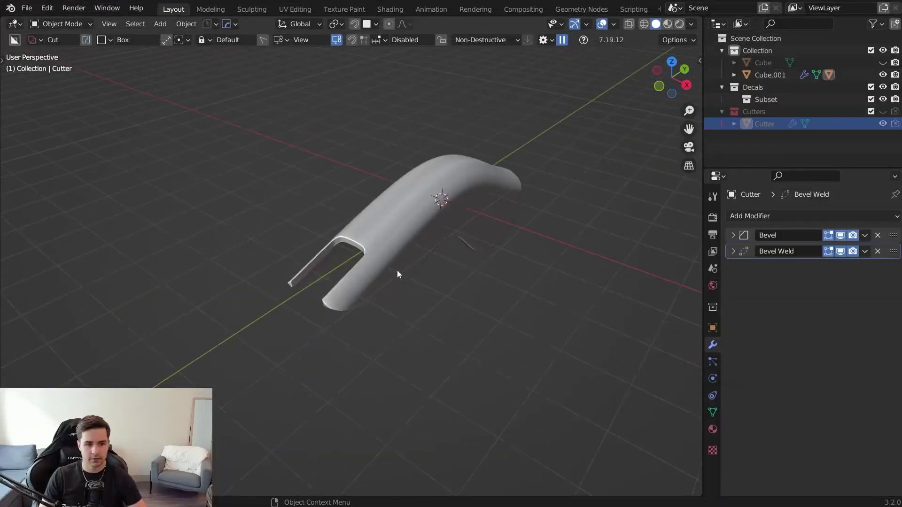
Examine the notch's cut edges and leg tips on the shell from several angles, with the Boolean modifier off and on.
{"action": "left_click", "coordinate": [387, 236]}
{"action": "scroll", "coordinate": [387, 236], "scroll_direction": "up", "scroll_amount": 3}
{"action": "middle_click_drag", "start_coordinate": [387, 239], "coordinate": [486, 251]}
{"action": "scroll", "coordinate": [419, 290], "scroll_direction": "up", "scroll_amount": 3}
{"action": "scroll", "coordinate": [422, 273], "scroll_direction": "down", "scroll_amount": 2}
{"action": "scroll", "coordinate": [401, 274], "scroll_direction": "up", "scroll_amount": 7}
{"action": "middle_click_drag", "start_coordinate": [314, 298], "coordinate": [361, 282]}
{"action": "scroll", "coordinate": [361, 282], "scroll_direction": "down", "scroll_amount": 4}
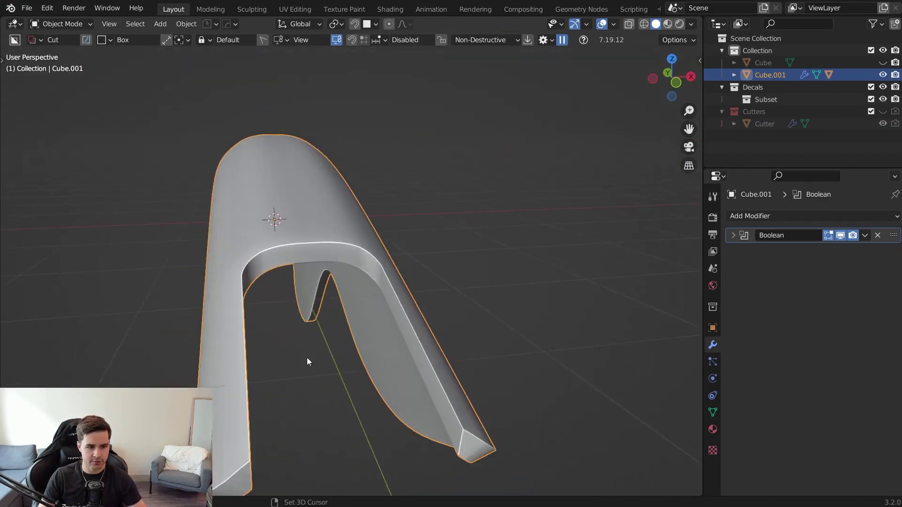
{"action": "scroll", "coordinate": [307, 357], "scroll_direction": "up", "scroll_amount": 2}
{"action": "middle_click_drag", "start_coordinate": [444, 212], "coordinate": [638, 195]}
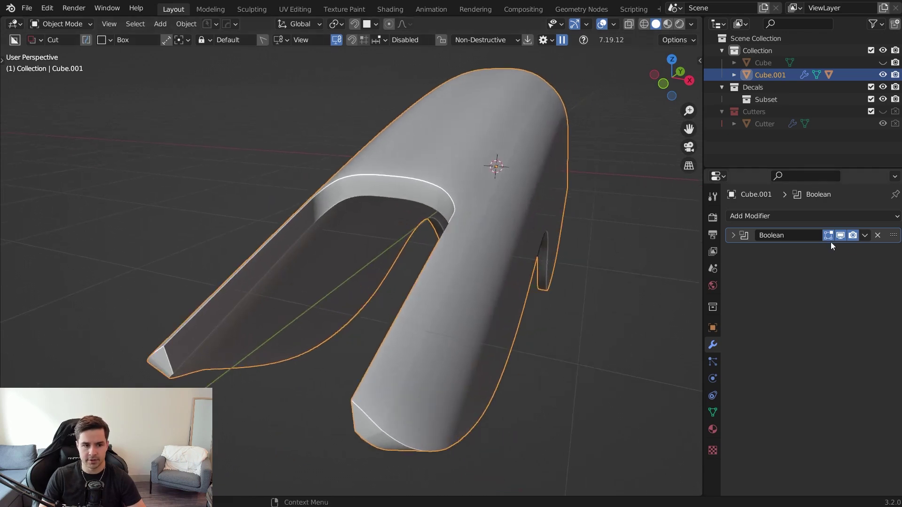
{"action": "left_click", "coordinate": [841, 235]}
{"action": "left_click", "coordinate": [841, 235]}
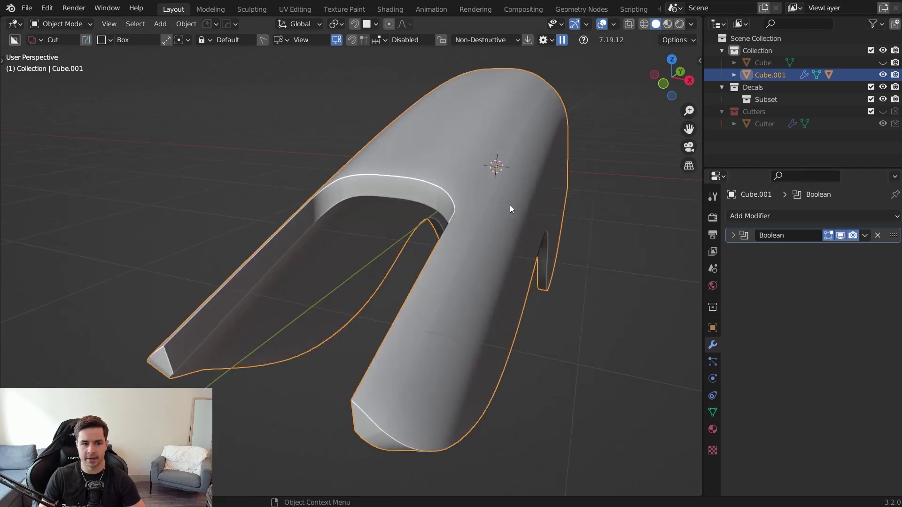
{"action": "key", "text": "Tab"}
{"action": "key", "text": "Tab"}
Apply the Boolean modifier and select the upper rim edges of the notch in the shell's mesh.
{"action": "left_click", "coordinate": [865, 237]}
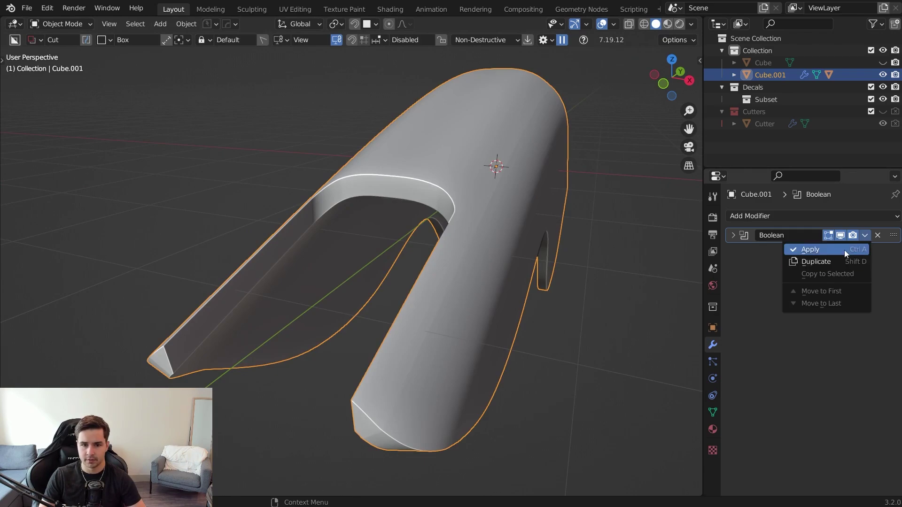
{"action": "left_click", "coordinate": [845, 250]}
{"action": "key", "text": "Tab"}
{"action": "middle_click_drag", "start_coordinate": [544, 255], "coordinate": [490, 372]}
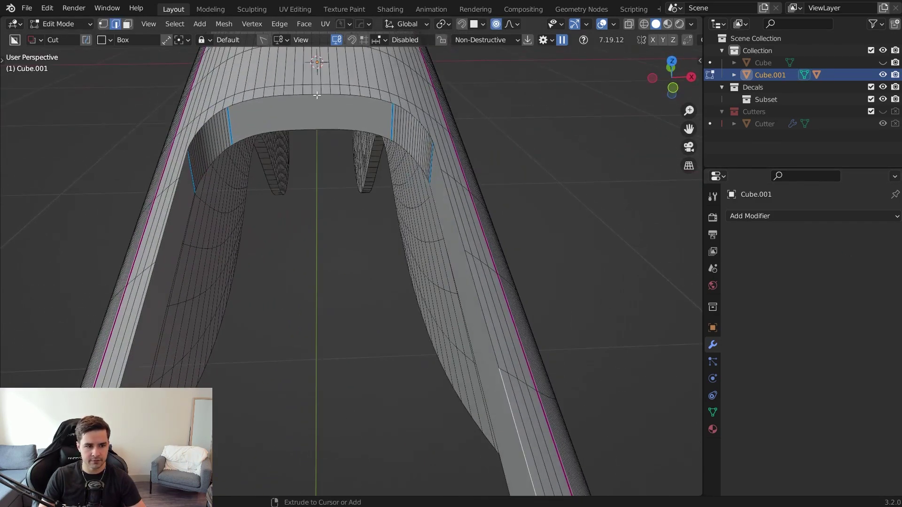
{"action": "middle_click_drag", "start_coordinate": [298, 282], "coordinate": [572, 288]}
{"action": "key", "text": "ctrl+b"}
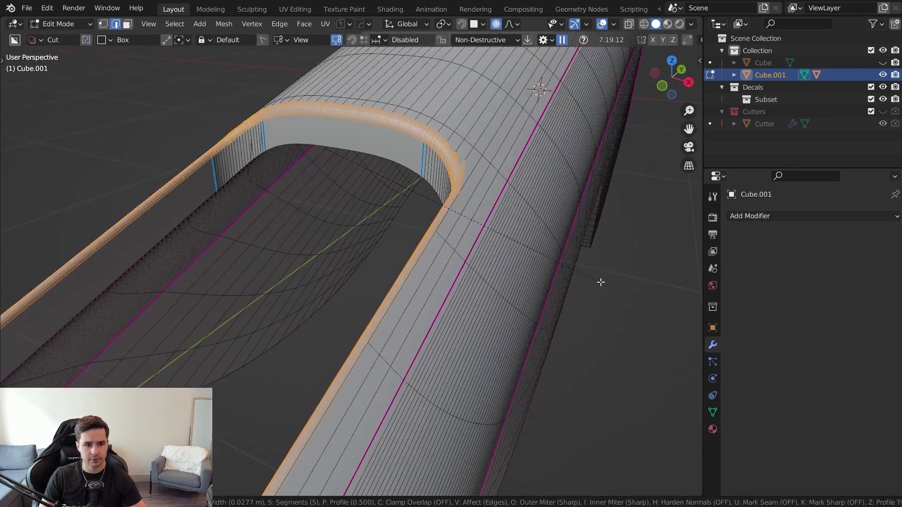
{"action": "scroll", "coordinate": [601, 282], "scroll_direction": "down", "scroll_amount": 4}
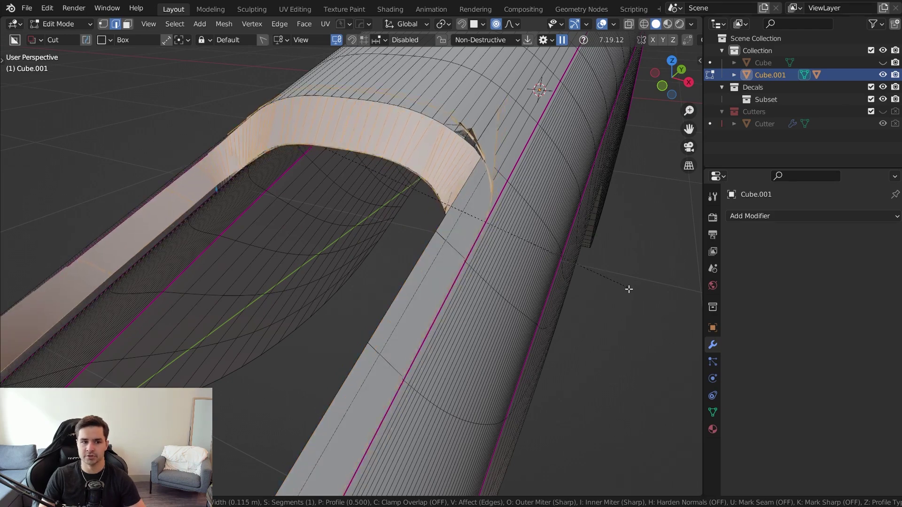
{"action": "right_click", "coordinate": [586, 288]}
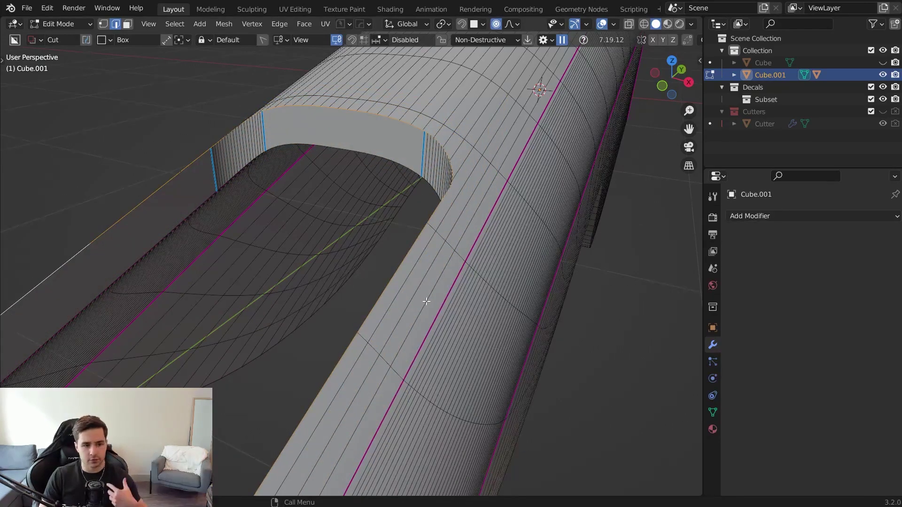
Look up the MESHmachine add-on in the preferences and check its general settings down to the Experimental option.
{"action": "middle_click_drag", "start_coordinate": [490, 296], "coordinate": [478, 258]}
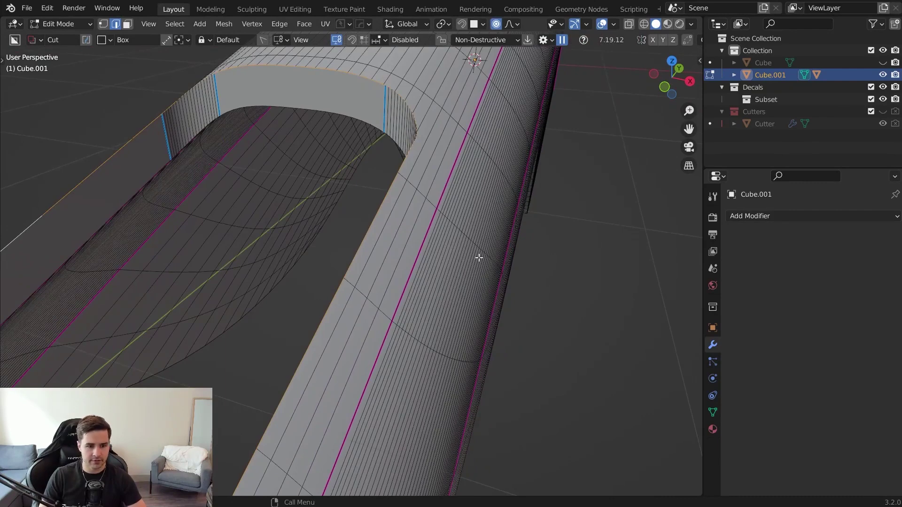
{"action": "key", "text": "y"}
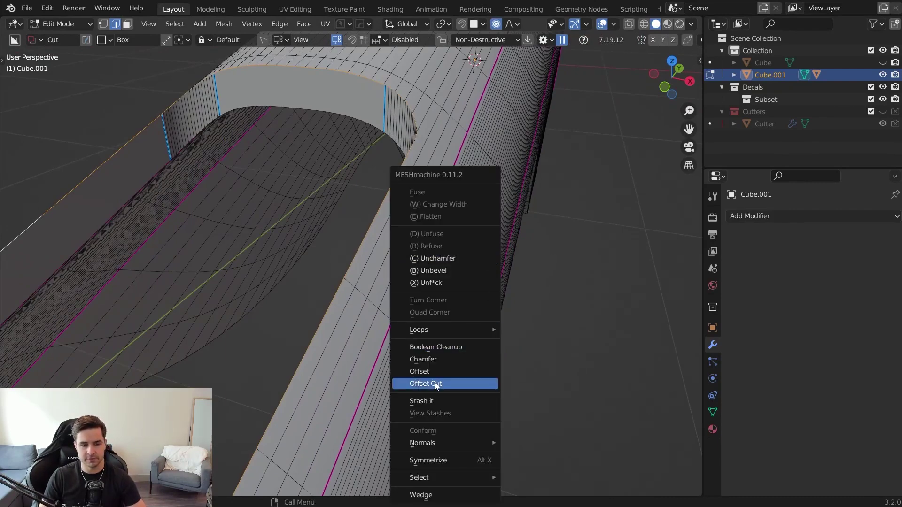
{"action": "left_click", "coordinate": [47, 9]}
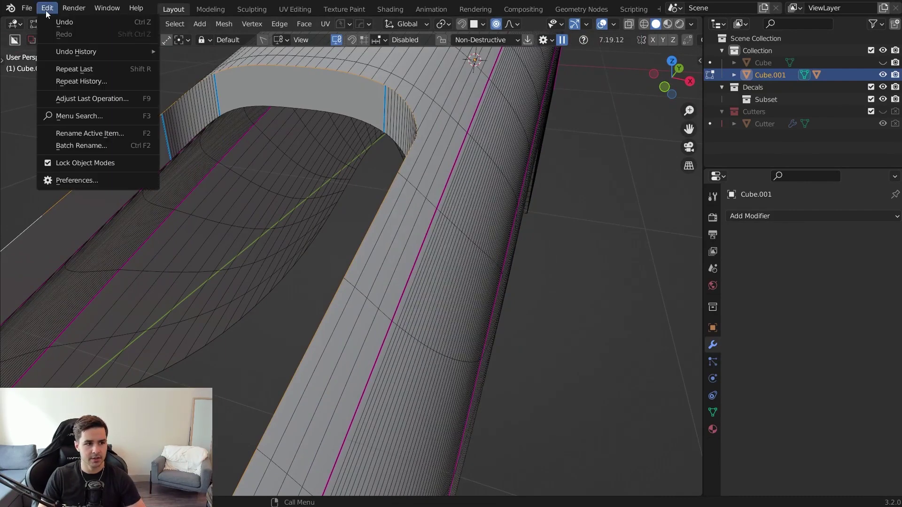
{"action": "left_click", "coordinate": [94, 184]}
{"action": "left_click", "coordinate": [355, 56]}
{"action": "type", "text": "meshm"}
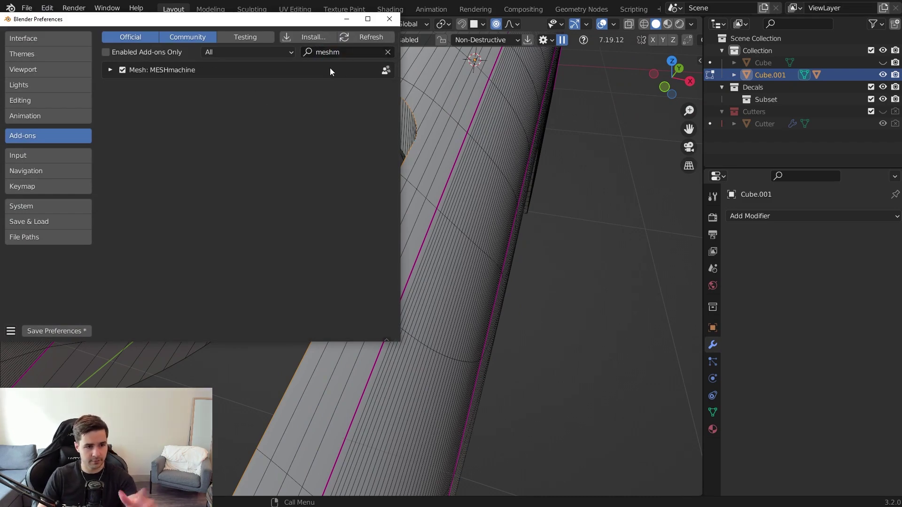
{"action": "left_click", "coordinate": [111, 71]}
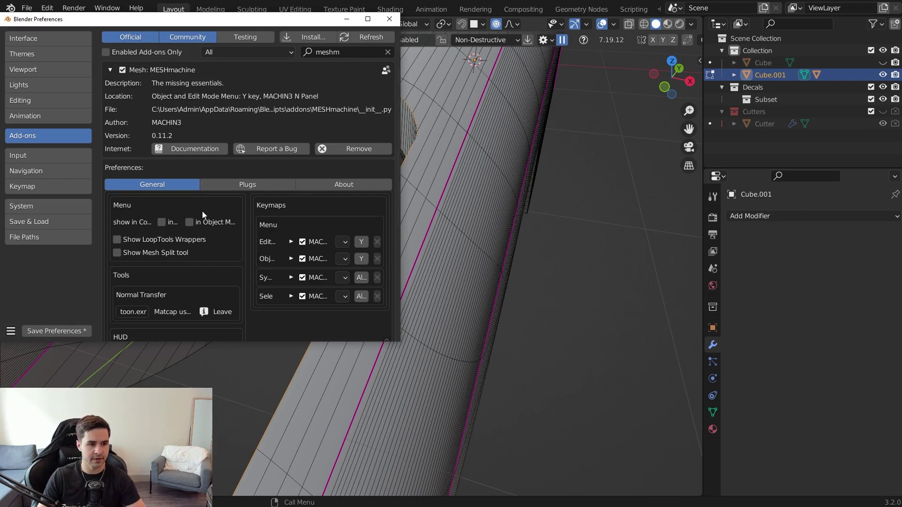
{"action": "scroll", "coordinate": [217, 165], "scroll_direction": "down", "scroll_amount": 8}
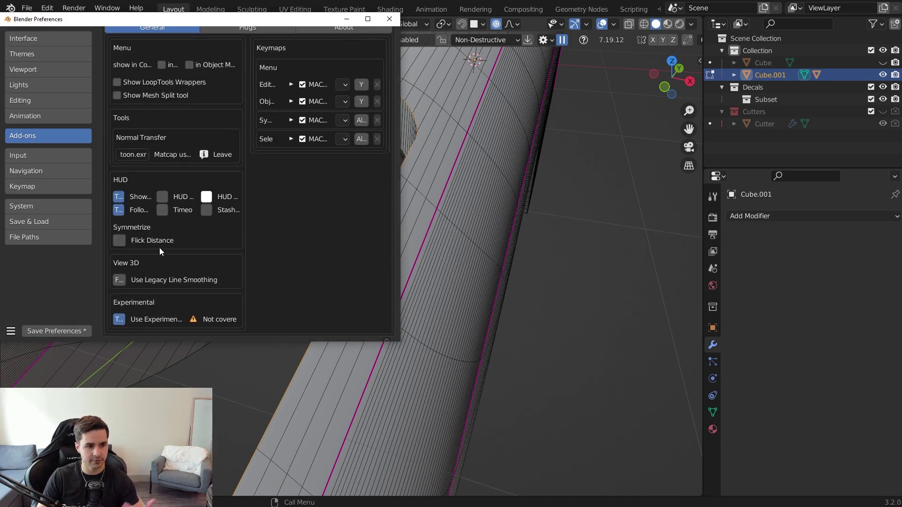
{"action": "left_click_drag", "start_coordinate": [401, 345], "coordinate": [526, 402]}
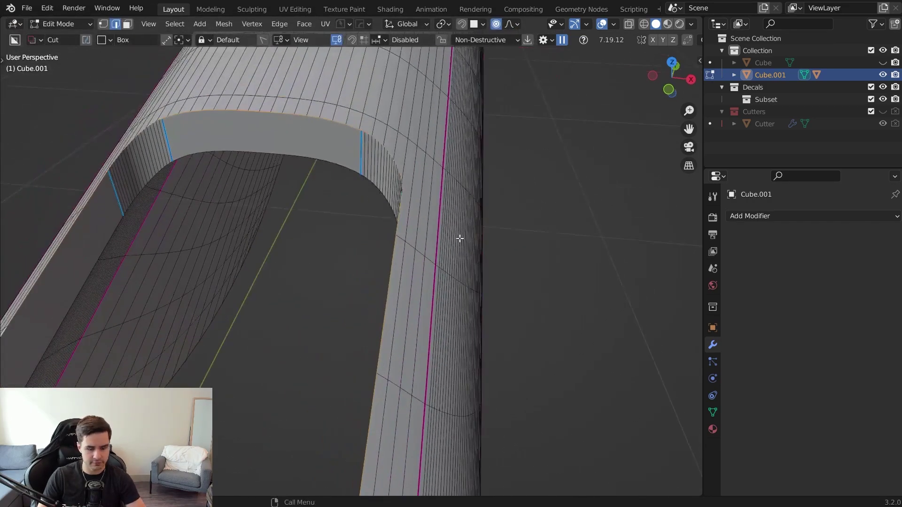
Run MESHmachine's Offset Cut on the notch's selected upper rim edges to add parallel edge loops on both sides.
{"action": "key", "text": "y"}
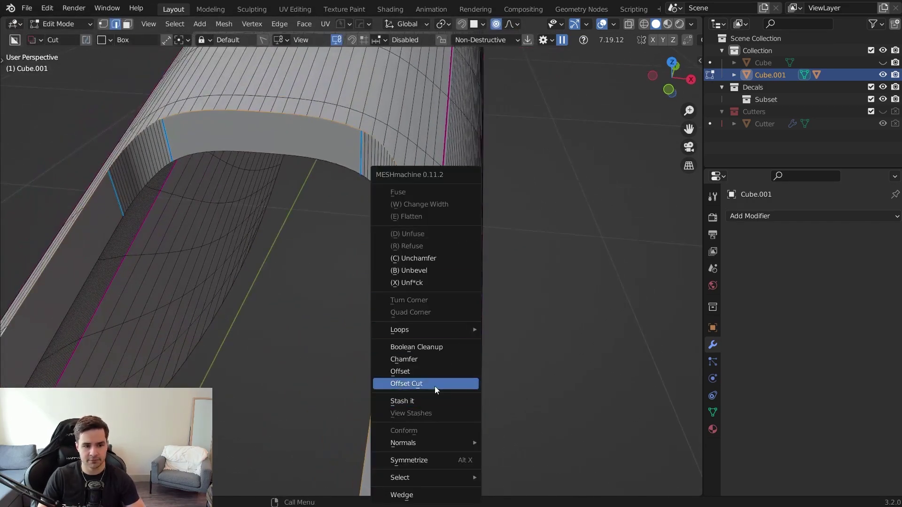
{"action": "left_click", "coordinate": [435, 383]}
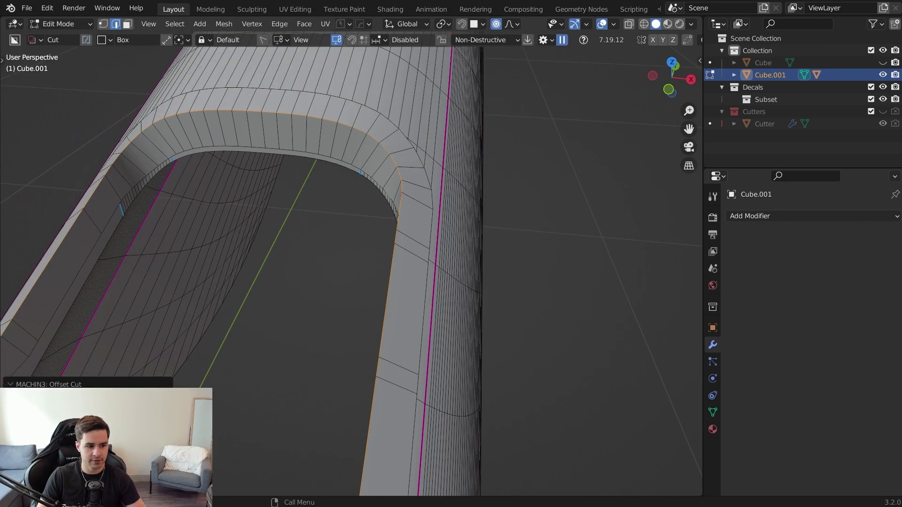
Try narrowing the Offset Cut around the notch's upper rim and bevelling the rim edges with 4 segments, about 0.04 m wide.
{"action": "left_click_drag", "start_coordinate": [118, 399], "coordinate": [101, 400]}
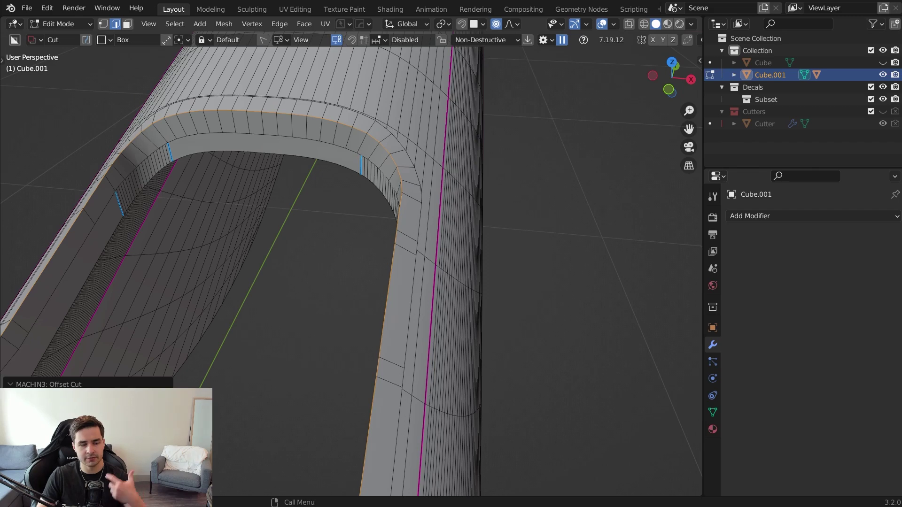
{"action": "scroll", "coordinate": [523, 239], "scroll_direction": "down", "scroll_amount": 2}
{"action": "key", "text": "ctrl+b"}
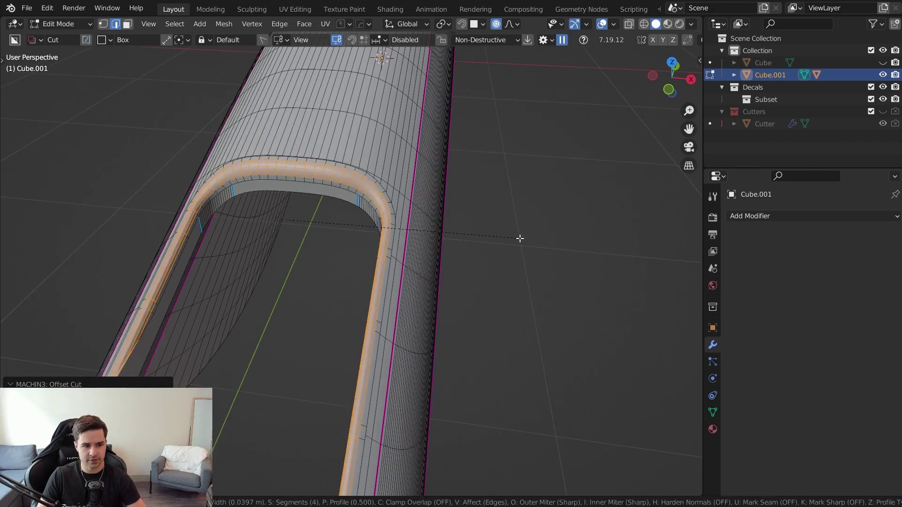
{"action": "left_click", "coordinate": [520, 239]}
{"action": "key", "text": "Tab"}
{"action": "scroll", "coordinate": [541, 181], "scroll_direction": "down", "scroll_amount": 2}
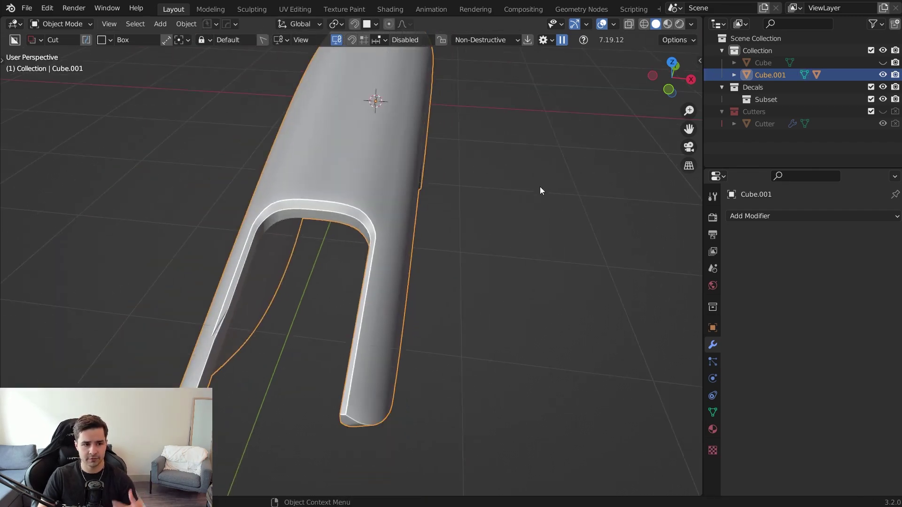
{"action": "scroll", "coordinate": [540, 190], "scroll_direction": "up", "scroll_amount": 3}
{"action": "key", "text": "Tab"}
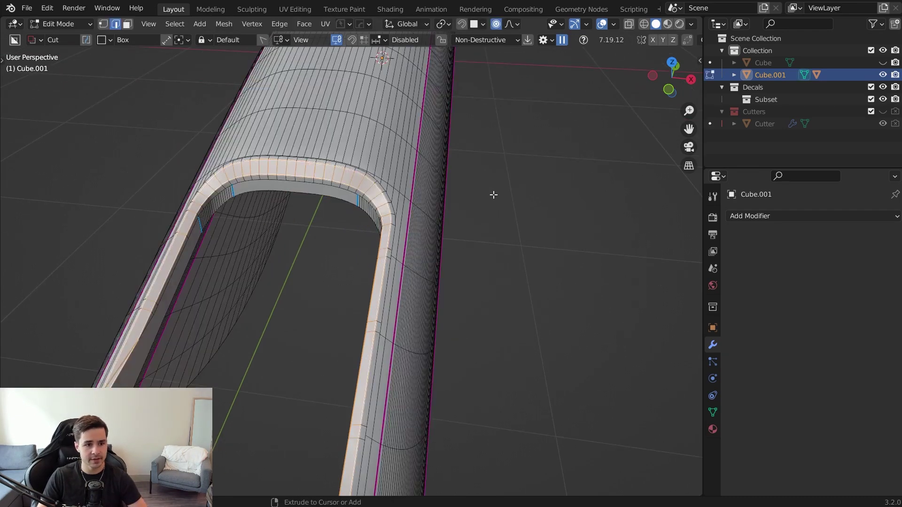
{"action": "key", "text": "ctrl+z"}
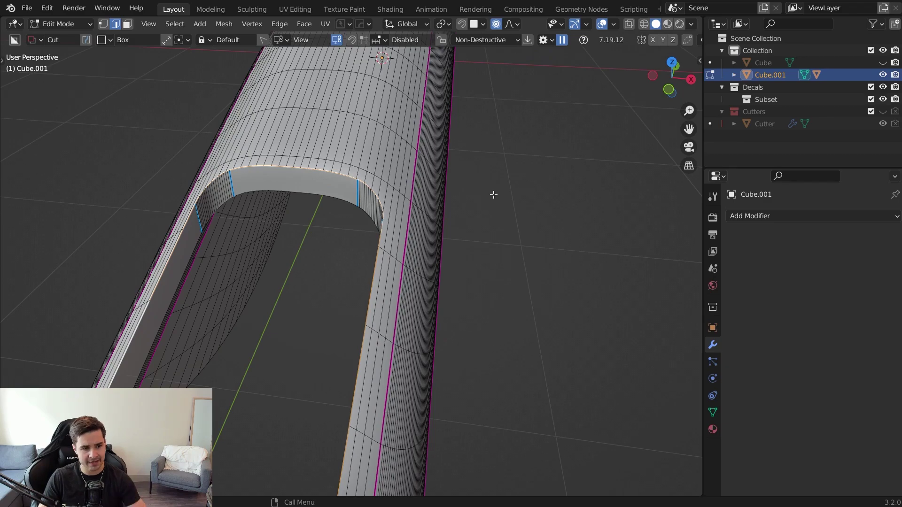
Examine the uncut topology around the notch's rounded corner and along the adjoining leg in the shell's mesh.
{"action": "scroll", "coordinate": [437, 222], "scroll_direction": "up", "scroll_amount": 5}
{"action": "key", "text": "Tab"}
{"action": "middle_click_drag", "start_coordinate": [430, 371], "coordinate": [477, 247]}
{"action": "scroll", "coordinate": [512, 190], "scroll_direction": "down", "scroll_amount": 2}
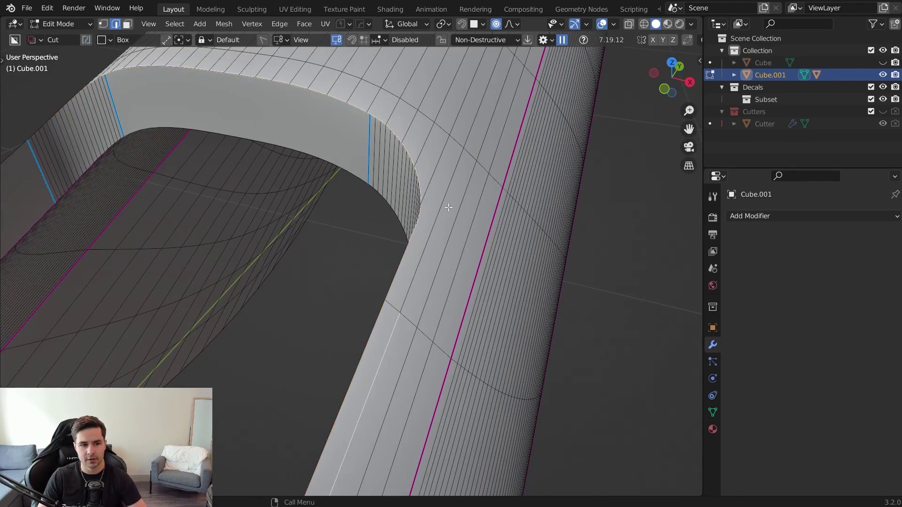
{"action": "scroll", "coordinate": [408, 149], "scroll_direction": "down", "scroll_amount": 1}
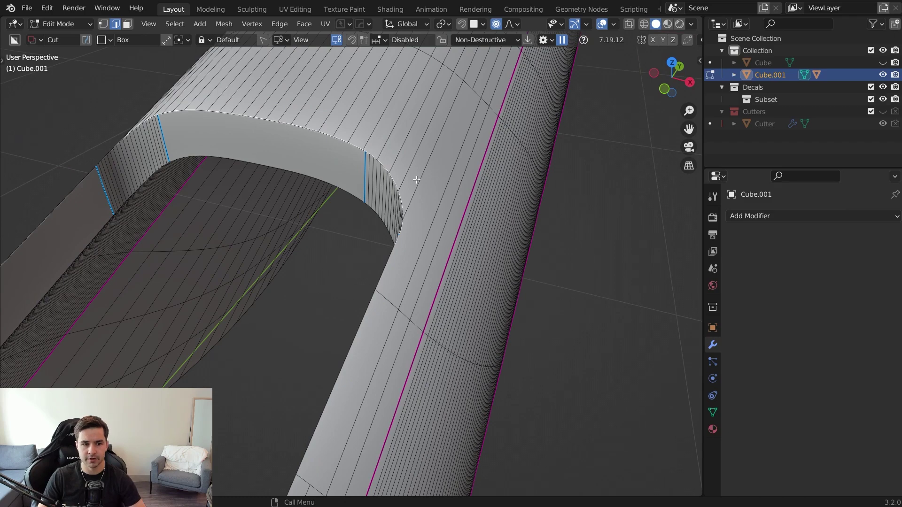
{"action": "middle_click_drag", "start_coordinate": [419, 183], "coordinate": [467, 236]}
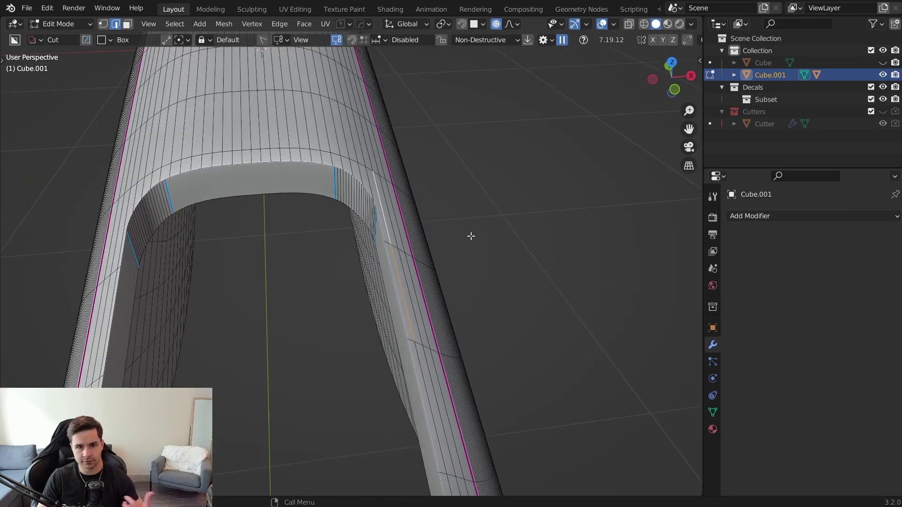
{"action": "middle_click_drag", "start_coordinate": [410, 418], "coordinate": [423, 411]}
{"action": "scroll", "coordinate": [462, 465], "scroll_direction": "down", "scroll_amount": 2}
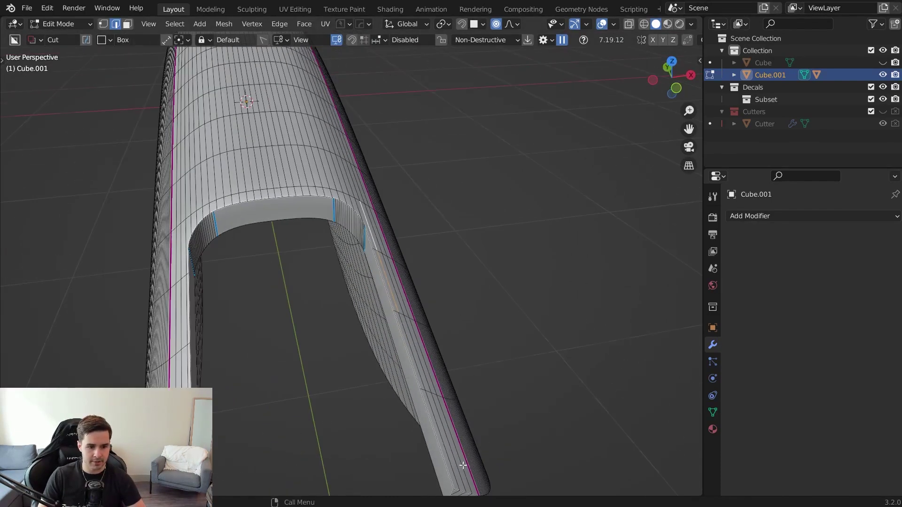
Select the notch's continuous upper rim edges along both legs and around the rounded end.
{"action": "left_click", "coordinate": [438, 441]}
{"action": "left_click", "coordinate": [232, 207], "text": "ctrl"}
{"action": "middle_click_drag", "start_coordinate": [232, 207], "coordinate": [215, 261]}
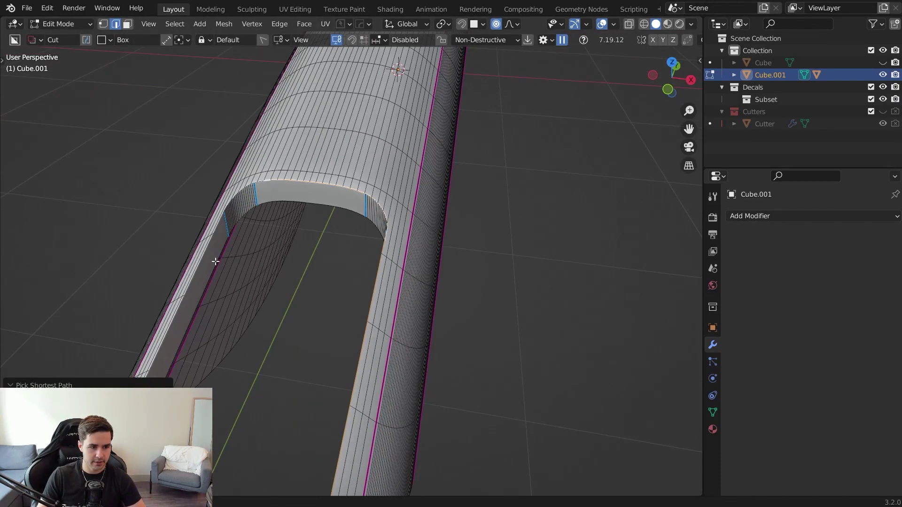
{"action": "middle_click_drag", "start_coordinate": [170, 346], "coordinate": [363, 222], "text": "shift"}
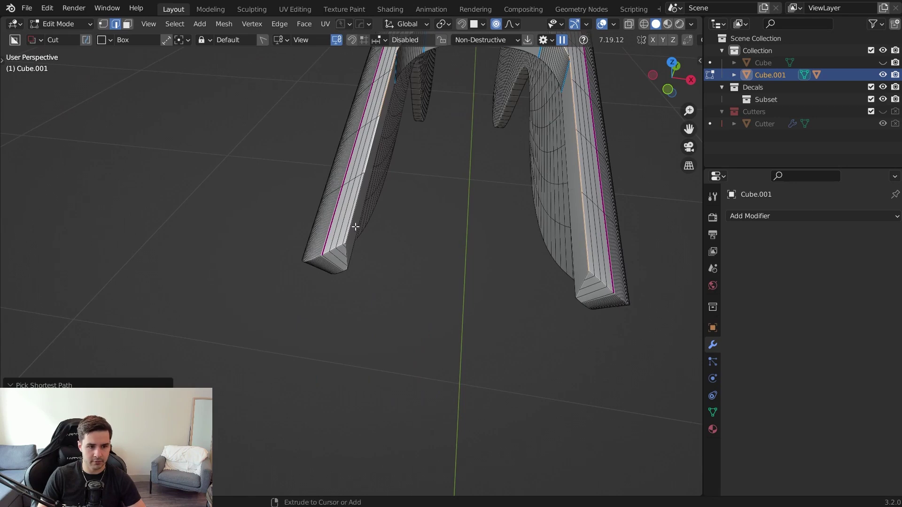
{"action": "left_click", "coordinate": [355, 226], "text": "ctrl"}
{"action": "middle_click_drag", "start_coordinate": [482, 136], "coordinate": [432, 271], "text": "shift"}
{"action": "key", "text": "ctrl+z"}
{"action": "left_click", "coordinate": [213, 371], "text": "ctrl"}
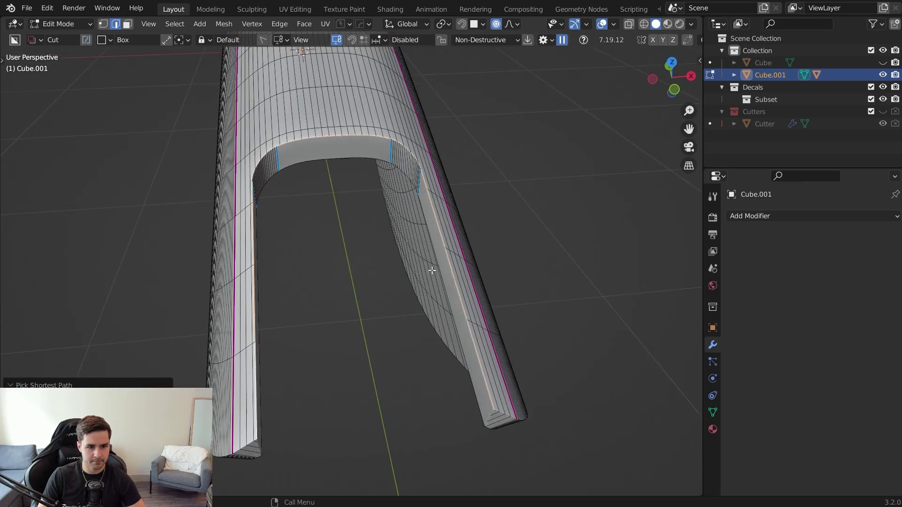
{"action": "middle_click_drag", "start_coordinate": [540, 281], "coordinate": [487, 239]}
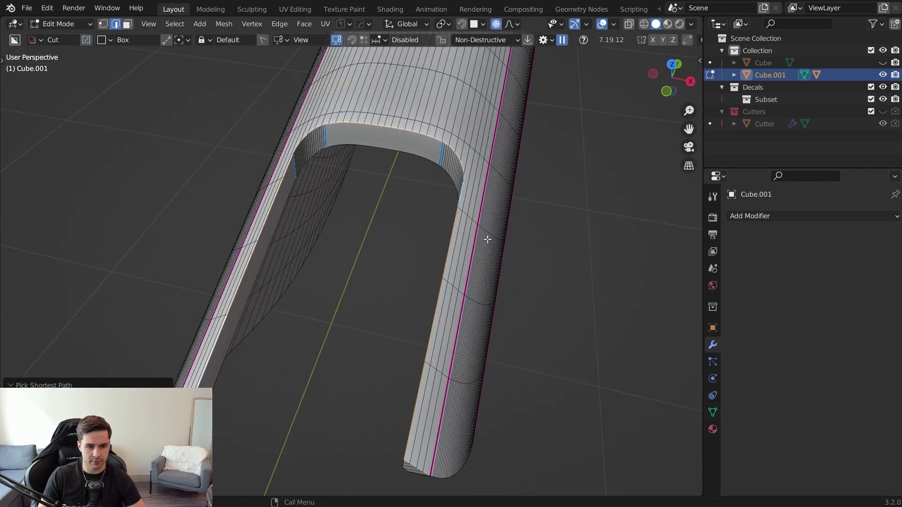
Add a HardOps Mark bevel modifier to the selected rim edges and compare the shell with the modifier off and on.
{"action": "key", "text": "q"}
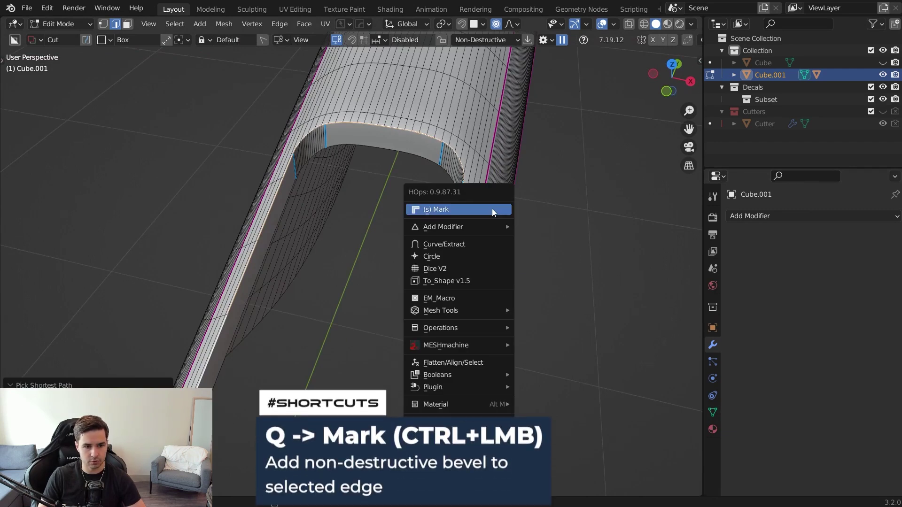
{"action": "left_click", "coordinate": [489, 210], "text": "ctrl"}
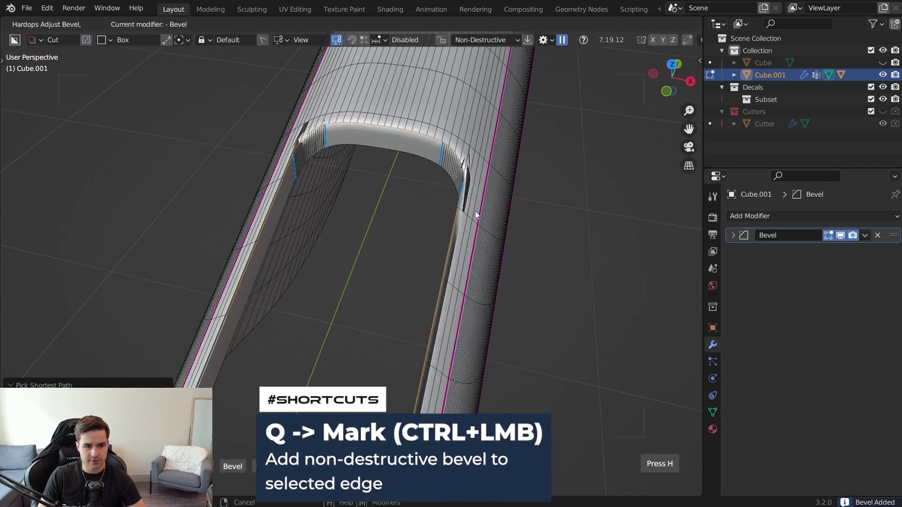
{"action": "left_click", "coordinate": [437, 213]}
{"action": "left_click", "coordinate": [839, 237]}
{"action": "left_click", "coordinate": [839, 236]}
Try dissolving the mesh edges that crowd the bevel at the notch's rounded corner.
{"action": "middle_click_drag", "start_coordinate": [479, 221], "coordinate": [344, 256], "text": "shift"}
{"action": "scroll", "coordinate": [344, 256], "scroll_direction": "up", "scroll_amount": 4}
{"action": "middle_click_drag", "start_coordinate": [325, 195], "coordinate": [370, 225], "text": "shift"}
{"action": "scroll", "coordinate": [370, 225], "scroll_direction": "up", "scroll_amount": 3}
{"action": "left_click", "coordinate": [309, 181]}
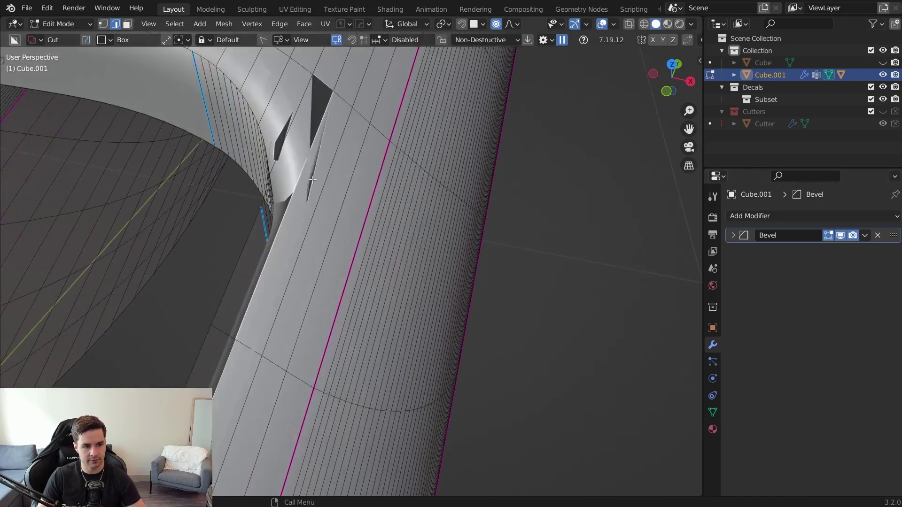
{"action": "key", "text": "ctrl+x"}
{"action": "middle_click_drag", "start_coordinate": [327, 174], "coordinate": [427, 197]}
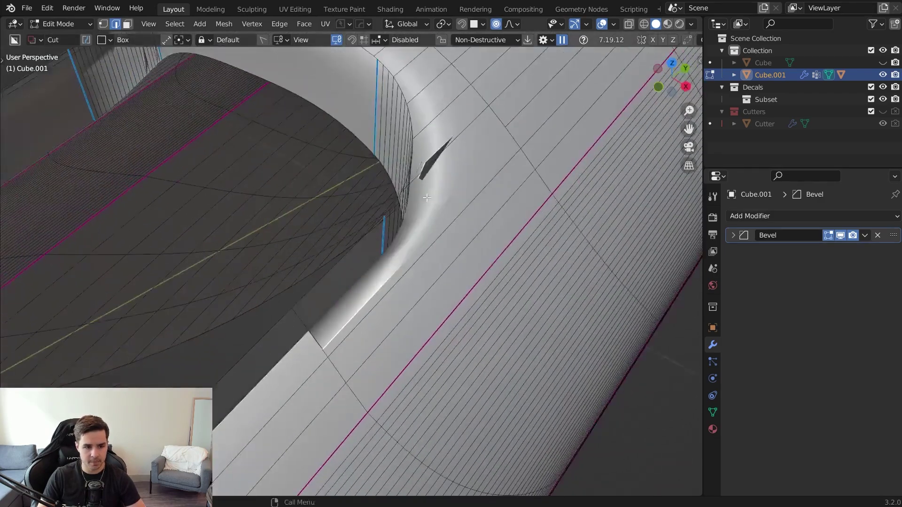
{"action": "middle_click_drag", "start_coordinate": [335, 365], "coordinate": [348, 280]}
{"action": "key", "text": "ctrl+x"}
{"action": "scroll", "coordinate": [348, 281], "scroll_direction": "down", "scroll_amount": 3}
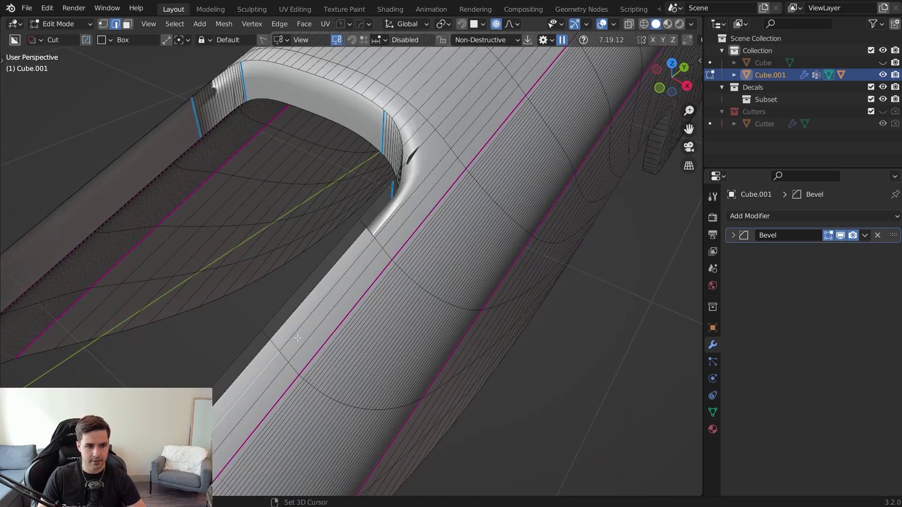
Undo the edge dissolves and the added Bevel modifier.
{"action": "key", "text": "ctrl+z"}
{"action": "key", "text": "ctrl+z"}
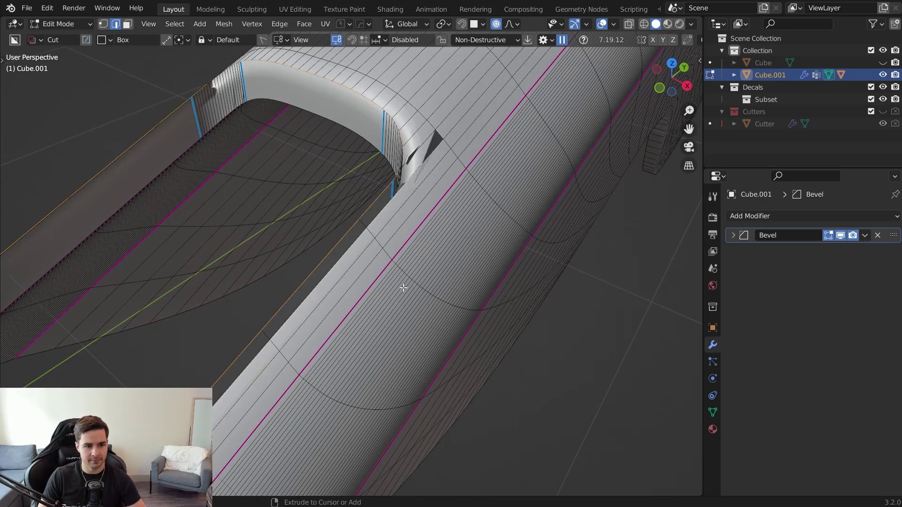
{"action": "key", "text": "ctrl+z"}
Run MESHmachine's Offset Cut on the selected rim edges and slightly widen its offset.
{"action": "middle_click_drag", "start_coordinate": [404, 288], "coordinate": [465, 260]}
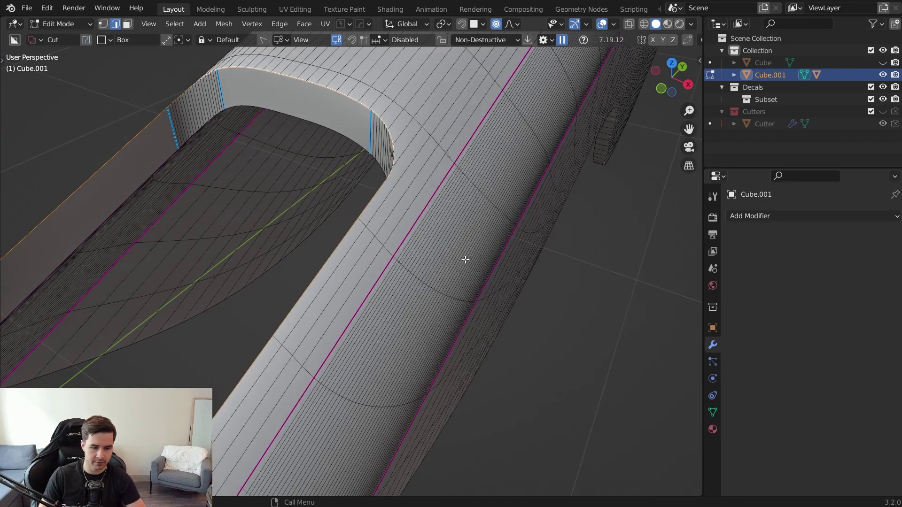
{"action": "key", "text": "y"}
{"action": "left_click", "coordinate": [466, 259]}
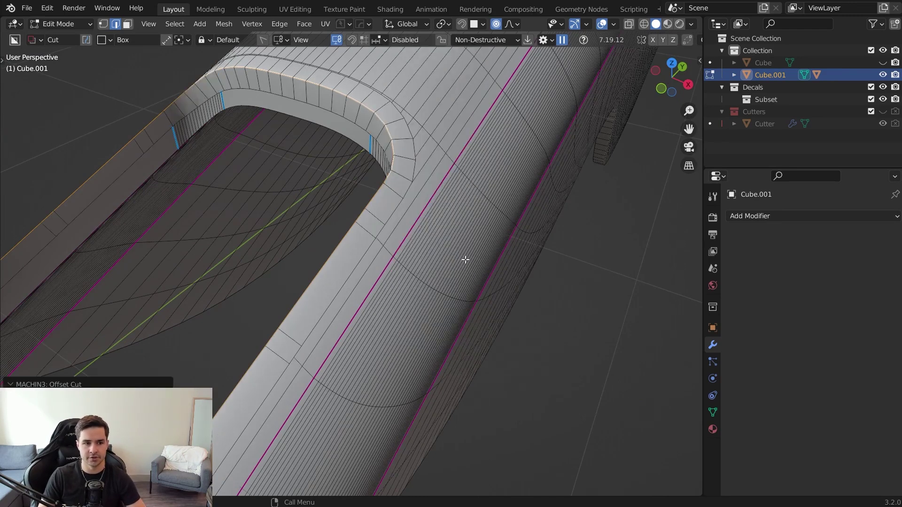
{"action": "middle_click_drag", "start_coordinate": [489, 242], "coordinate": [536, 221]}
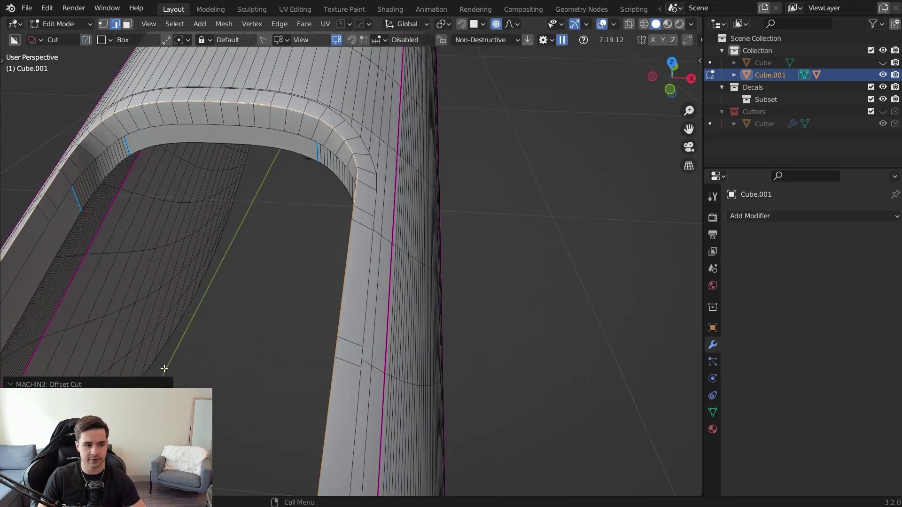
{"action": "left_click_drag", "start_coordinate": [113, 400], "coordinate": [124, 399]}
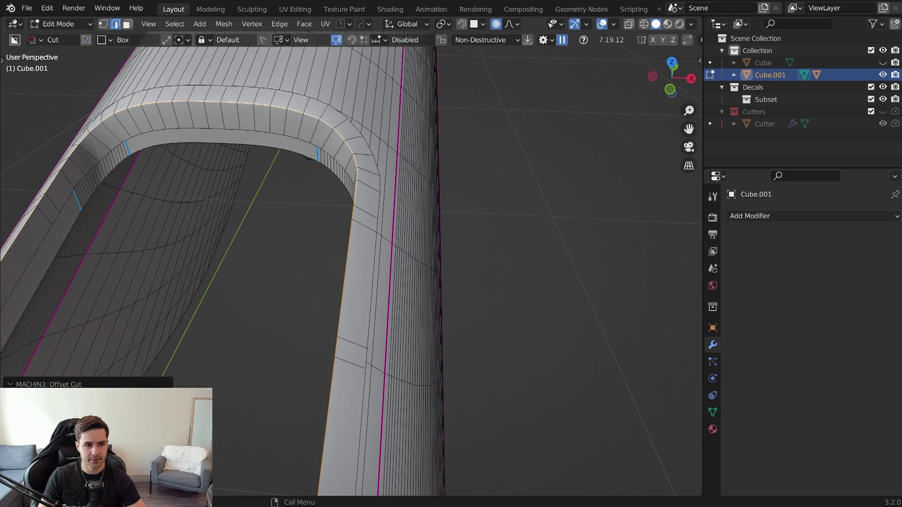
Bevel the notch's upper rim edges with a single segment, about 0.037 m wide, and check the chamfer in Object Mode.
{"action": "key", "text": "ctrl+b"}
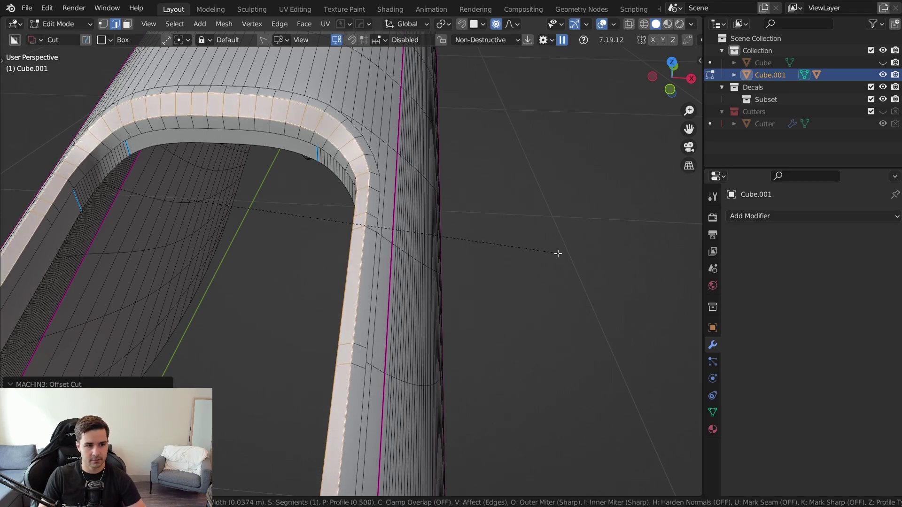
{"action": "left_click", "coordinate": [520, 284]}
{"action": "key", "text": "Tab"}
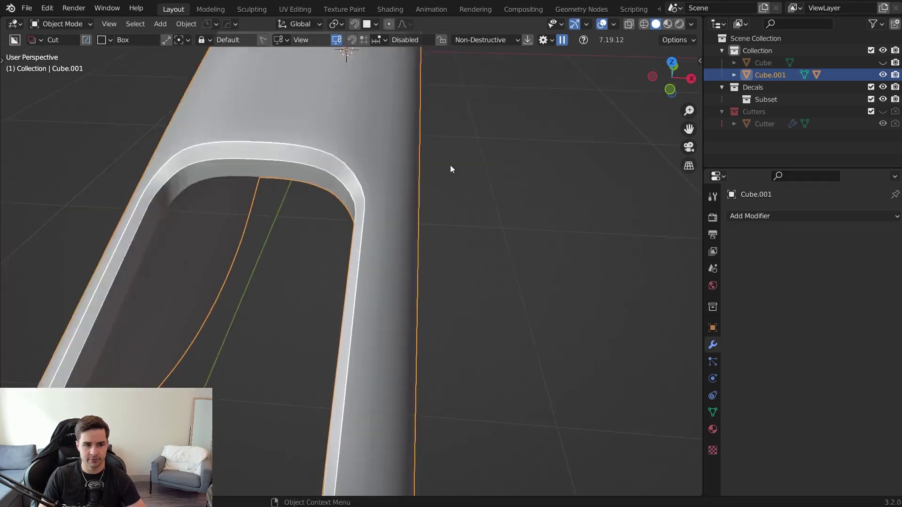
{"action": "middle_click_drag", "start_coordinate": [449, 169], "coordinate": [457, 258]}
{"action": "scroll", "coordinate": [392, 265], "scroll_direction": "up", "scroll_amount": 4}
Merge the crowded vertices along the cross loop beside the notch's rounded end with MESHmachine's Boolean Cleanup.
{"action": "key", "text": "Tab"}
{"action": "middle_click_drag", "start_coordinate": [514, 260], "coordinate": [473, 338]}
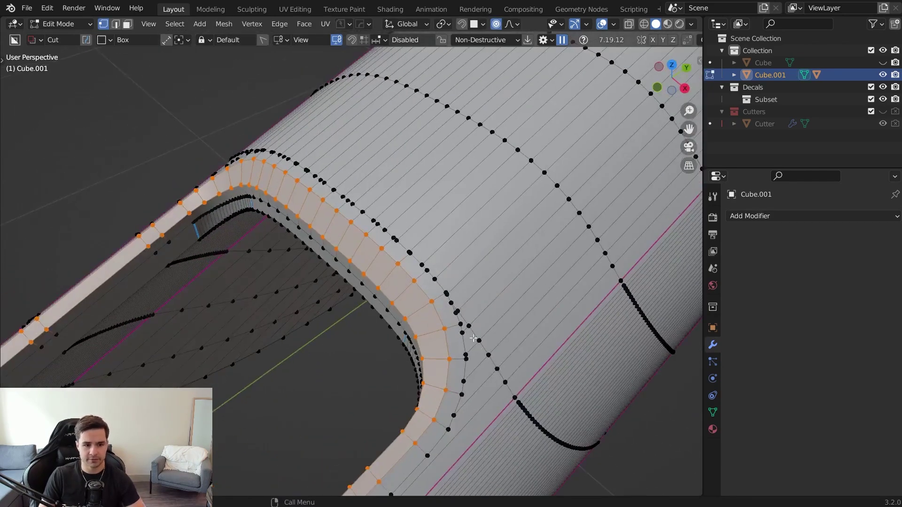
{"action": "middle_click_drag", "start_coordinate": [505, 380], "coordinate": [300, 291]}
{"action": "scroll", "coordinate": [296, 237], "scroll_direction": "down", "scroll_amount": 2}
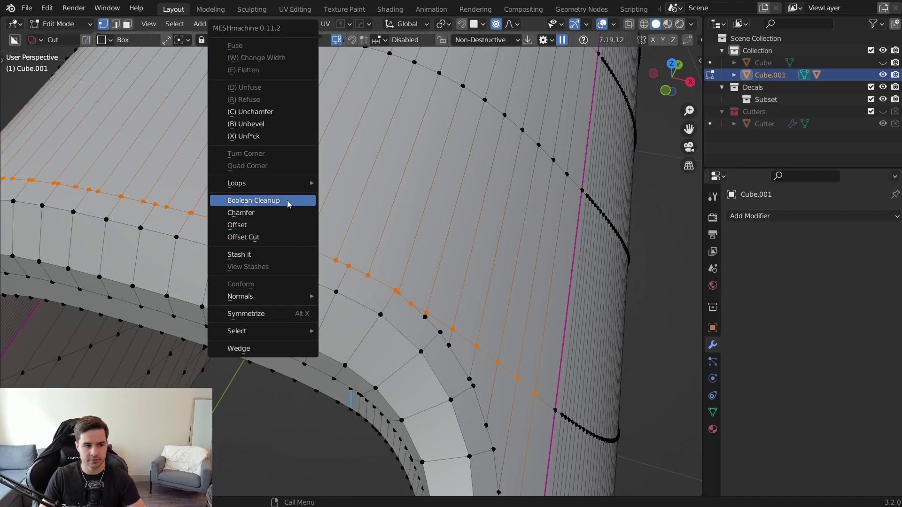
{"action": "left_click", "coordinate": [287, 200]}
{"action": "left_click", "coordinate": [422, 242]}
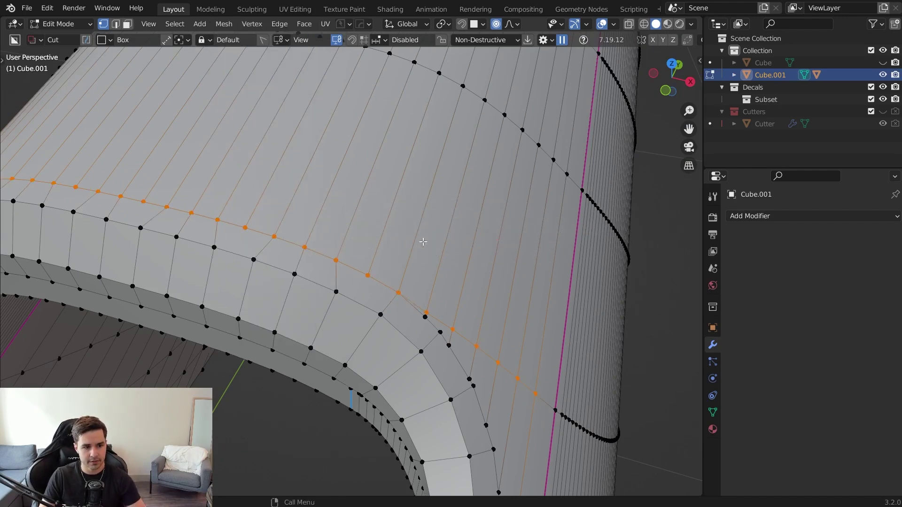
Examine the shell's shading around the chamfered notch and along its side in Object Mode.
{"action": "key", "text": "Tab"}
{"action": "scroll", "coordinate": [445, 212], "scroll_direction": "down", "scroll_amount": 5}
{"action": "middle_click_drag", "start_coordinate": [446, 211], "coordinate": [442, 168]}
{"action": "scroll", "coordinate": [356, 189], "scroll_direction": "up", "scroll_amount": 5}
{"action": "scroll", "coordinate": [356, 186], "scroll_direction": "down", "scroll_amount": 4}
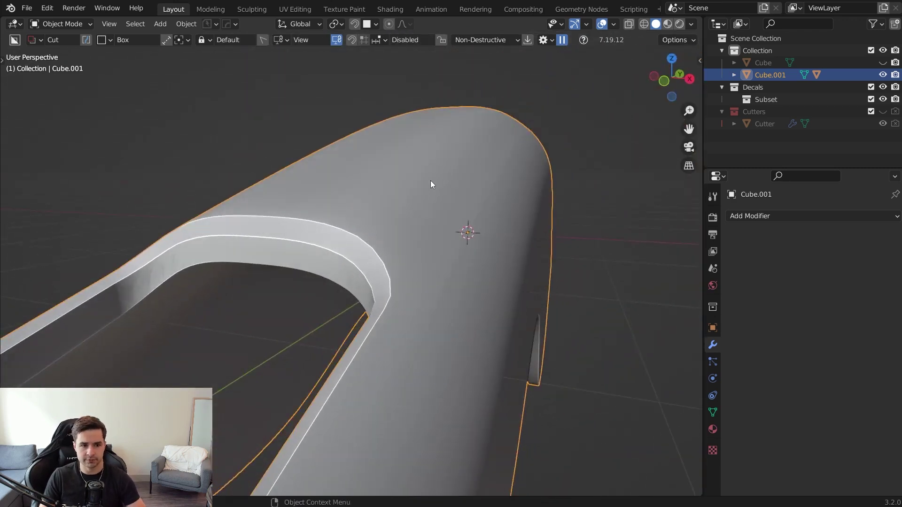
{"action": "middle_click_drag", "start_coordinate": [430, 180], "coordinate": [436, 256]}
{"action": "scroll", "coordinate": [438, 257], "scroll_direction": "down", "scroll_amount": 5}
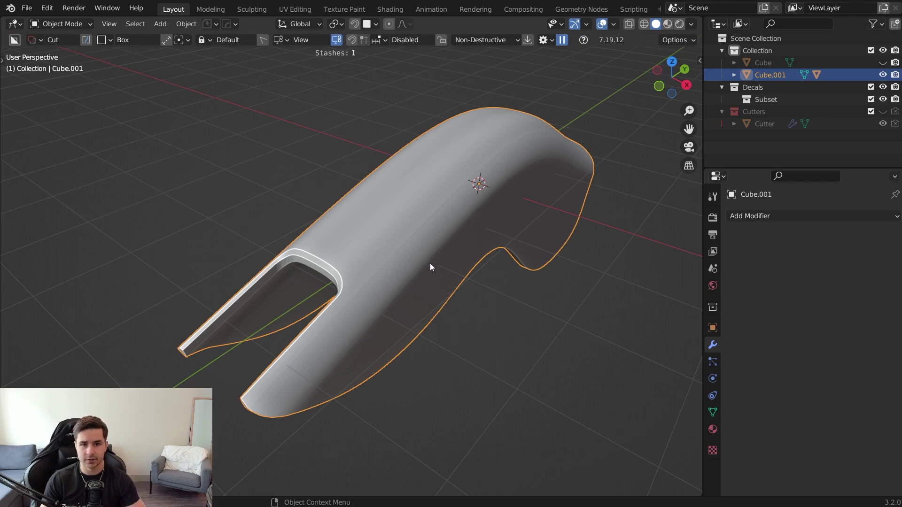
{"action": "middle_click_drag", "start_coordinate": [363, 289], "coordinate": [451, 257]}
{"action": "scroll", "coordinate": [404, 271], "scroll_direction": "up", "scroll_amount": 3}
{"action": "middle_click_drag", "start_coordinate": [545, 255], "coordinate": [390, 301]}
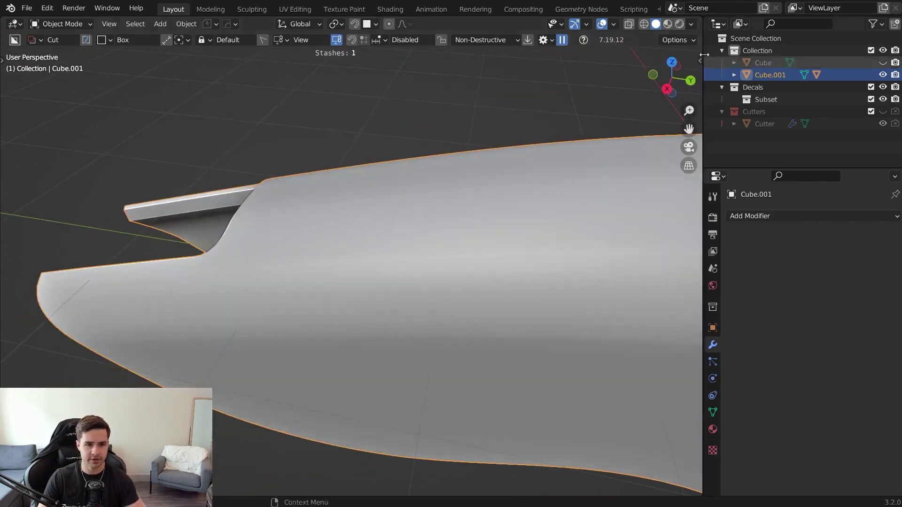
Switch the viewport shading to a glossy red MatCap and check the reflections near the notch's corner.
{"action": "left_click", "coordinate": [691, 25]}
{"action": "left_click", "coordinate": [685, 83]}
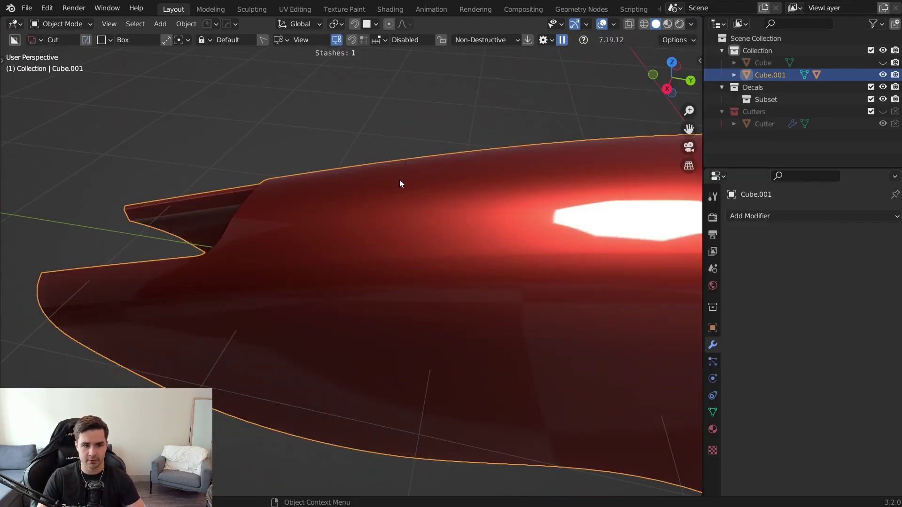
{"action": "mouse_move", "coordinate": [399, 179]}
{"action": "middle_mouse_down"}
{"action": "mouse_move", "coordinate": [520, 200]}
{"action": "mouse_move", "coordinate": [468, 224]}
{"action": "mouse_move", "coordinate": [562, 169]}
{"action": "mouse_move", "coordinate": [499, 220]}
{"action": "middle_mouse_up"}
{"action": "scroll", "coordinate": [499, 220], "scroll_direction": "up", "scroll_amount": 3}
Merge the pairs of closely spaced vertices where the cross loop meets the notch's rounded corner.
{"action": "key", "text": "Tab"}
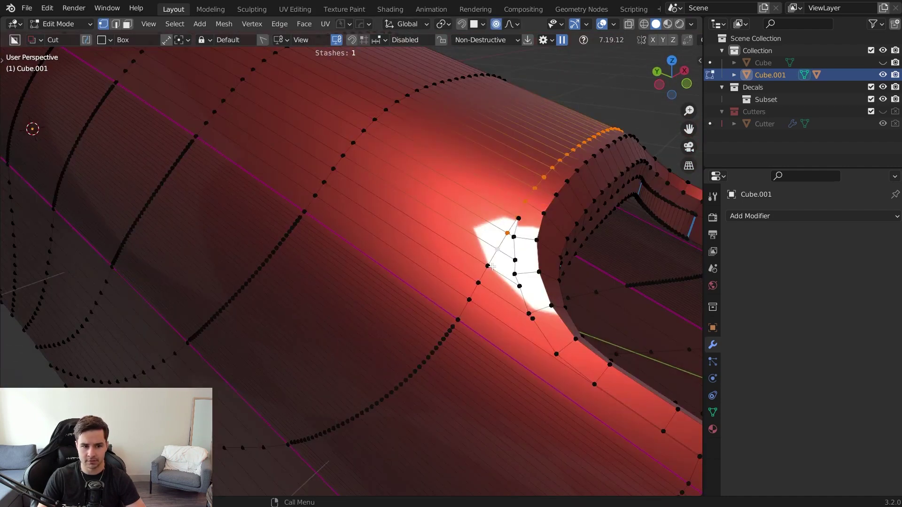
{"action": "middle_click_drag", "start_coordinate": [491, 267], "coordinate": [462, 279]}
{"action": "scroll", "coordinate": [463, 279], "scroll_direction": "up", "scroll_amount": 5}
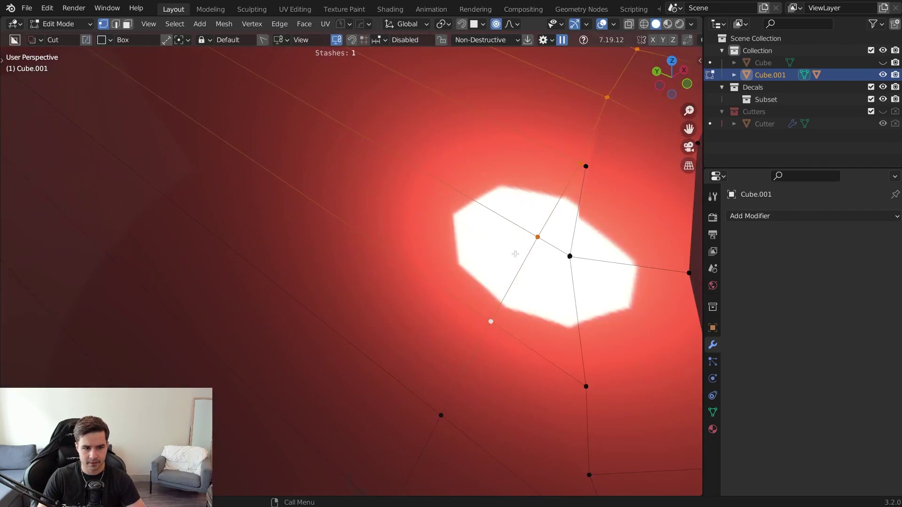
{"action": "left_click", "coordinate": [582, 160]}
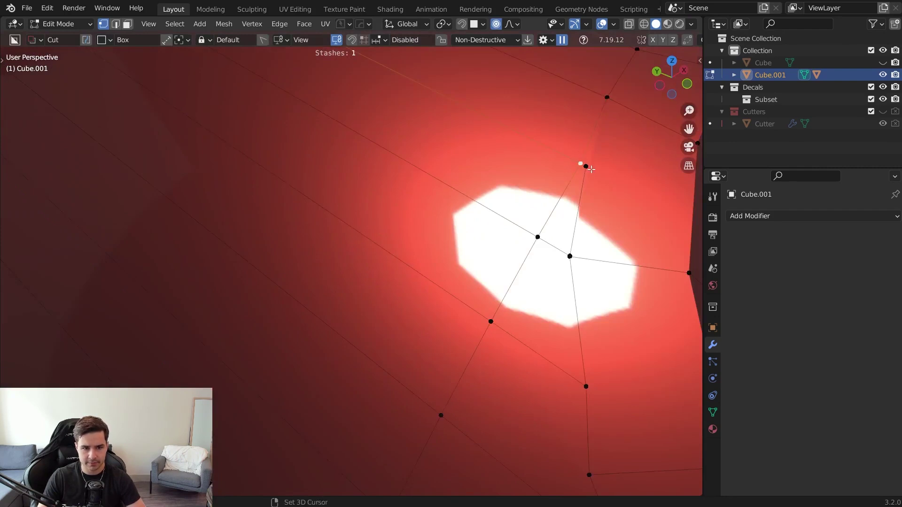
{"action": "left_click", "coordinate": [538, 238]}
{"action": "left_click", "coordinate": [570, 259]}
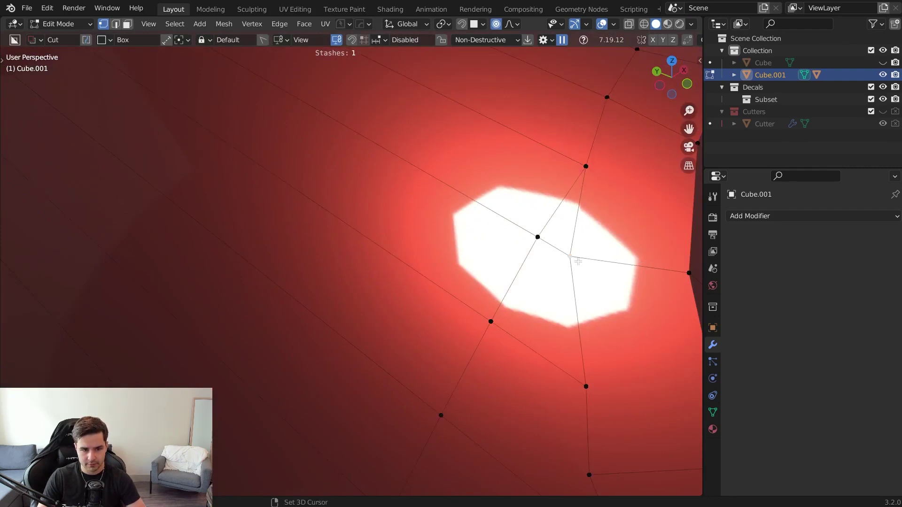
{"action": "left_click", "coordinate": [538, 238]}
{"action": "left_click", "coordinate": [570, 257], "text": "shift"}
{"action": "scroll", "coordinate": [576, 269], "scroll_direction": "down", "scroll_amount": 4}
Symmetrize the shell mesh so both sides of the notch match, and check it in Object Mode.
{"action": "key", "text": "Tab"}
{"action": "middle_click_drag", "start_coordinate": [580, 274], "coordinate": [276, 314]}
{"action": "scroll", "coordinate": [401, 259], "scroll_direction": "down", "scroll_amount": 4}
{"action": "key", "text": "Tab"}
{"action": "scroll", "coordinate": [401, 259], "scroll_direction": "down", "scroll_amount": 2}
{"action": "key", "text": "alt+x"}
{"action": "key", "text": "Tab"}
{"action": "middle_click_drag", "start_coordinate": [512, 255], "coordinate": [552, 269]}
Merge the crowded vertices along the upper edge of the notch corner's inner wall with Boolean Cleanup, threshold about 0.0246.
{"action": "key", "text": "Tab"}
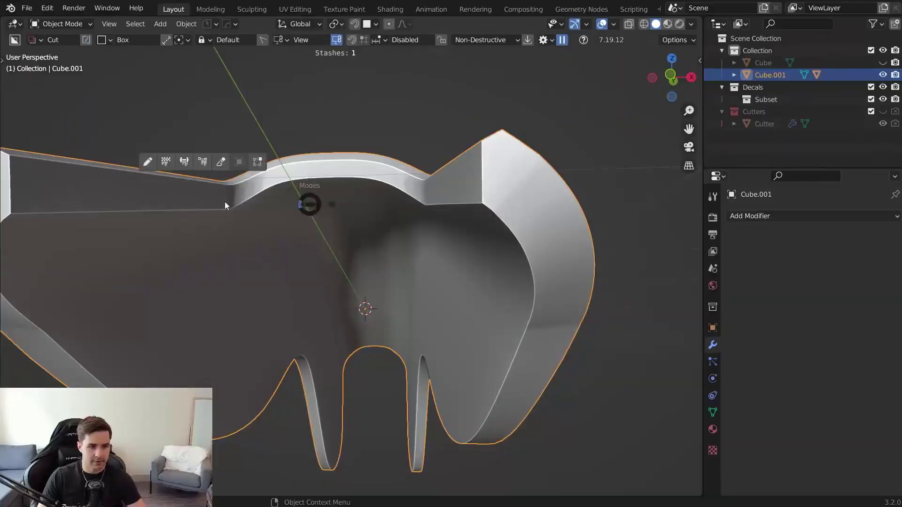
{"action": "mouse_move", "coordinate": [310, 202]}
{"action": "middle_mouse_down"}
{"action": "mouse_move", "coordinate": [318, 173]}
{"action": "mouse_move", "coordinate": [347, 225]}
{"action": "middle_mouse_up"}
{"action": "scroll", "coordinate": [318, 172], "scroll_direction": "up", "scroll_amount": 3}
{"action": "scroll", "coordinate": [390, 283], "scroll_direction": "up", "scroll_amount": 2}
{"action": "middle_click_drag", "start_coordinate": [390, 283], "coordinate": [385, 286]}
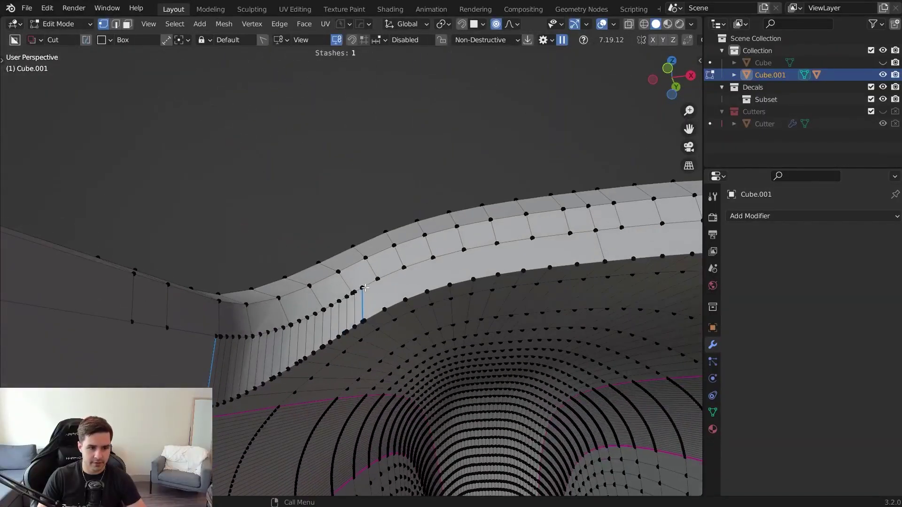
{"action": "left_click", "coordinate": [365, 287]}
{"action": "scroll", "coordinate": [358, 295], "scroll_direction": "up", "scroll_amount": 3}
{"action": "left_click", "coordinate": [61, 415], "text": "ctrl"}
{"action": "middle_click_drag", "start_coordinate": [403, 316], "coordinate": [498, 228], "text": "shift"}
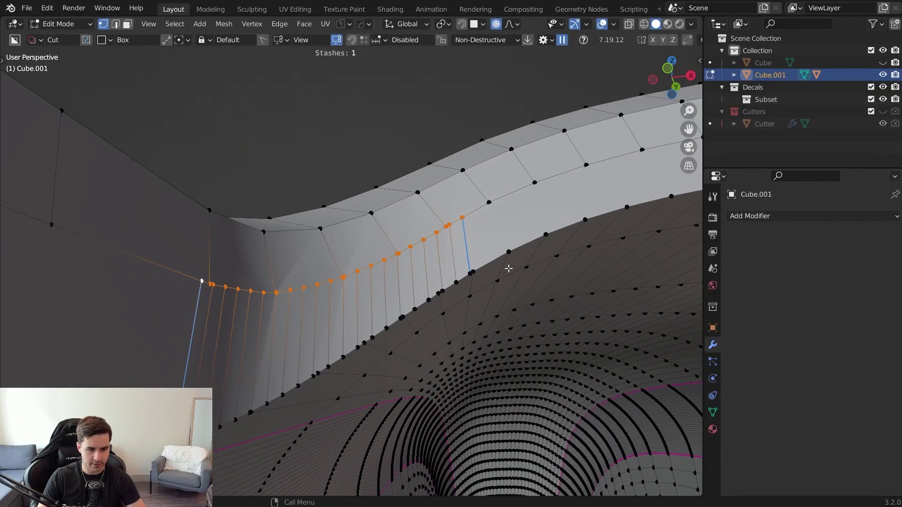
{"action": "key", "text": "y"}
{"action": "left_click", "coordinate": [509, 269]}
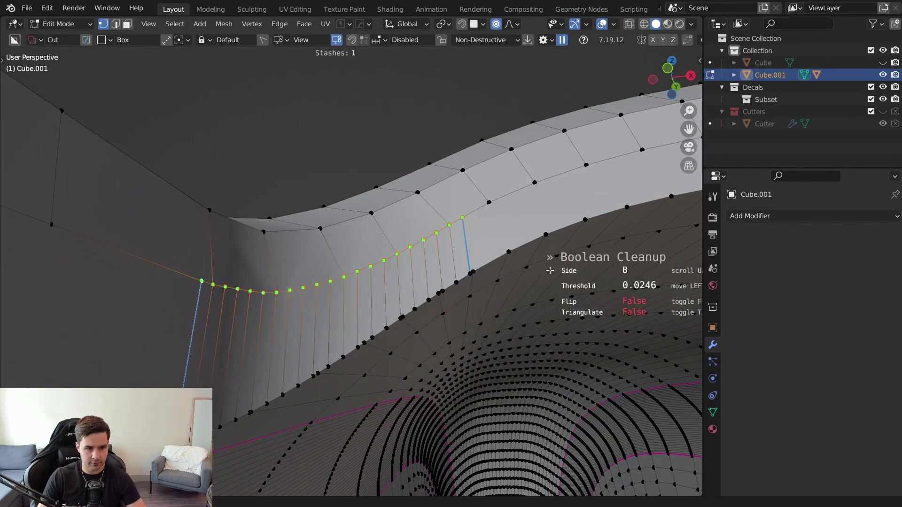
{"action": "left_click", "coordinate": [549, 269]}
Run Boolean Cleanup on the vertex row along the lower edge of the notch corner's inner wall.
{"action": "left_click", "coordinate": [477, 268]}
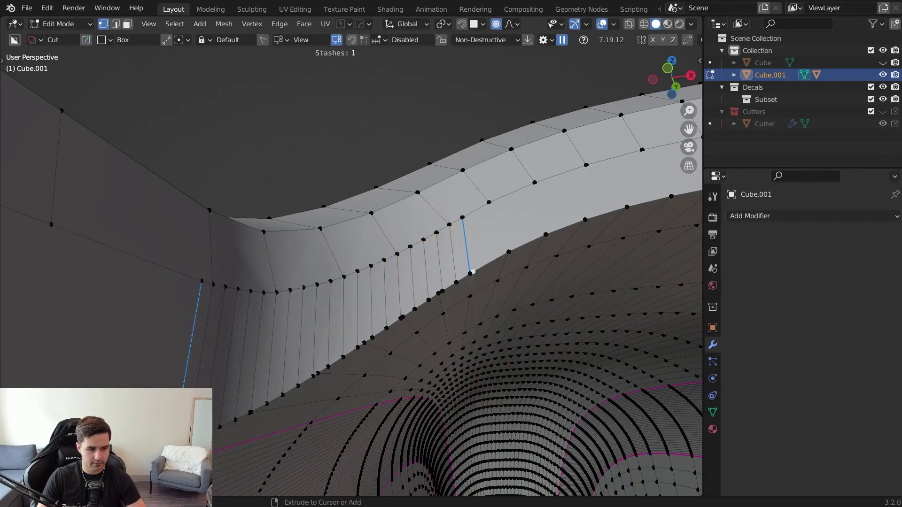
{"action": "left_click", "coordinate": [175, 448], "text": "ctrl"}
{"action": "key", "text": "y"}
{"action": "left_click", "coordinate": [524, 326]}
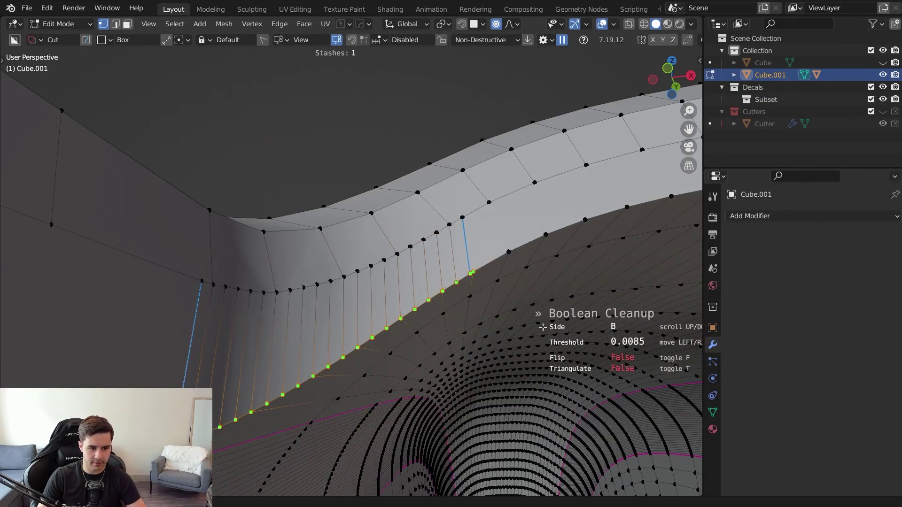
{"action": "left_click", "coordinate": [585, 317]}
Symmetrize the shell with the cleaned inner wall and inspect its shading in Object Mode.
{"action": "key", "text": "Tab"}
{"action": "left_click", "coordinate": [586, 259]}
{"action": "scroll", "coordinate": [566, 256], "scroll_direction": "down", "scroll_amount": 5}
{"action": "middle_click_drag", "start_coordinate": [563, 254], "coordinate": [495, 303]}
{"action": "scroll", "coordinate": [491, 303], "scroll_direction": "up", "scroll_amount": 5}
{"action": "key", "text": "Tab"}
{"action": "left_click", "coordinate": [382, 324]}
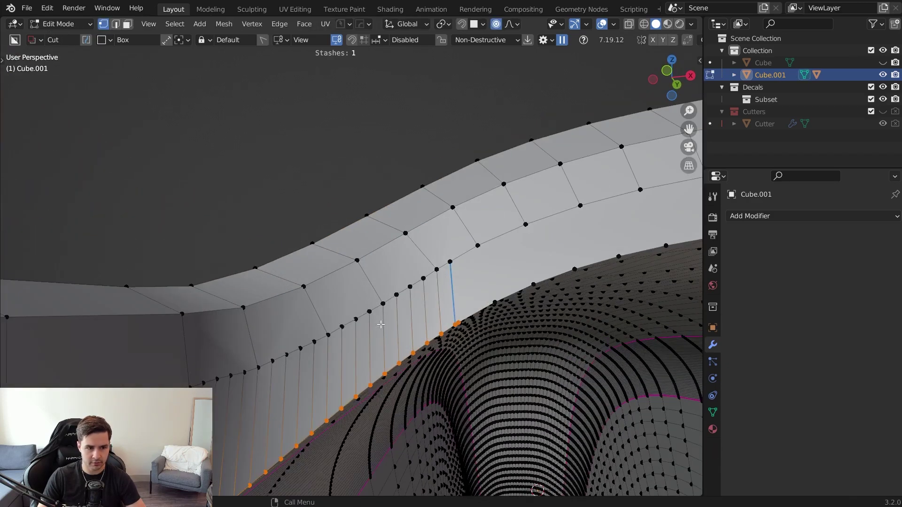
{"action": "middle_click_drag", "start_coordinate": [346, 349], "coordinate": [376, 359]}
{"action": "scroll", "coordinate": [376, 359], "scroll_direction": "down", "scroll_amount": 10}
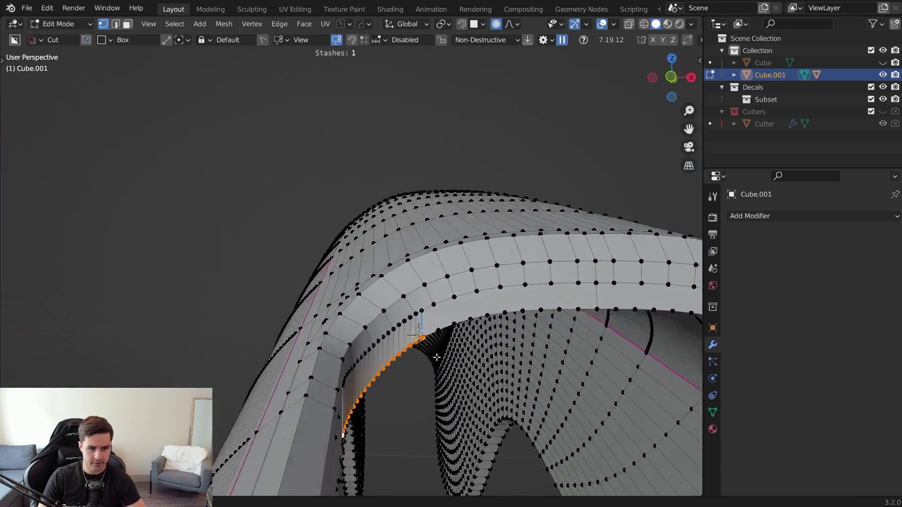
{"action": "key", "text": "alt+x"}
{"action": "key", "text": "Tab"}
{"action": "middle_click_drag", "start_coordinate": [465, 217], "coordinate": [409, 282]}
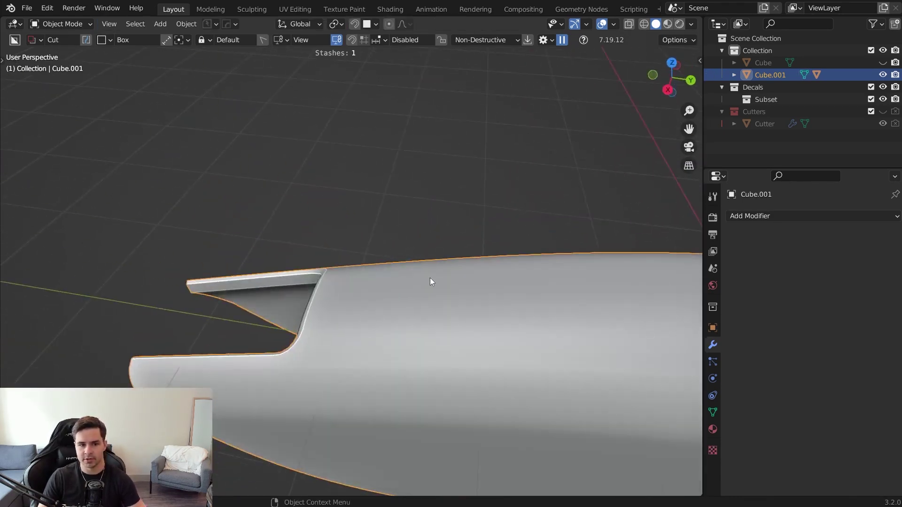
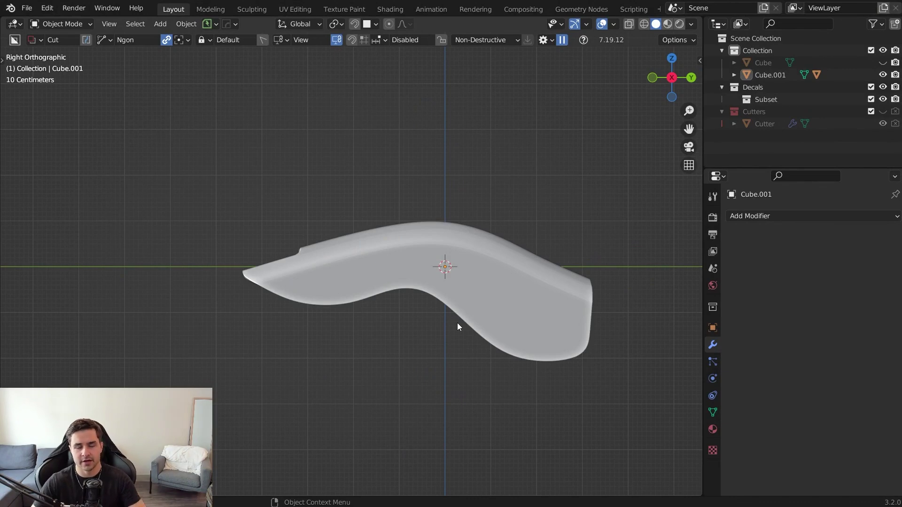
Try a Hard Ops Bevel modifier on the shell with 3 segments, width 0.0069 and a 30° angle limit.
{"action": "middle_click_drag", "start_coordinate": [427, 261], "coordinate": [437, 315]}
{"action": "scroll", "coordinate": [364, 291], "scroll_direction": "up", "scroll_amount": 3}
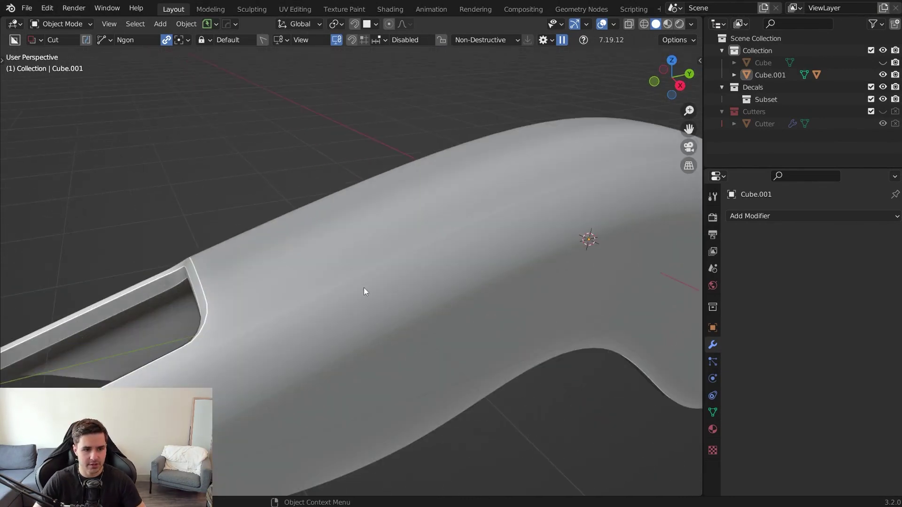
{"action": "left_click", "coordinate": [365, 291]}
{"action": "middle_click_drag", "start_coordinate": [364, 292], "coordinate": [475, 272]}
{"action": "key", "text": "q"}
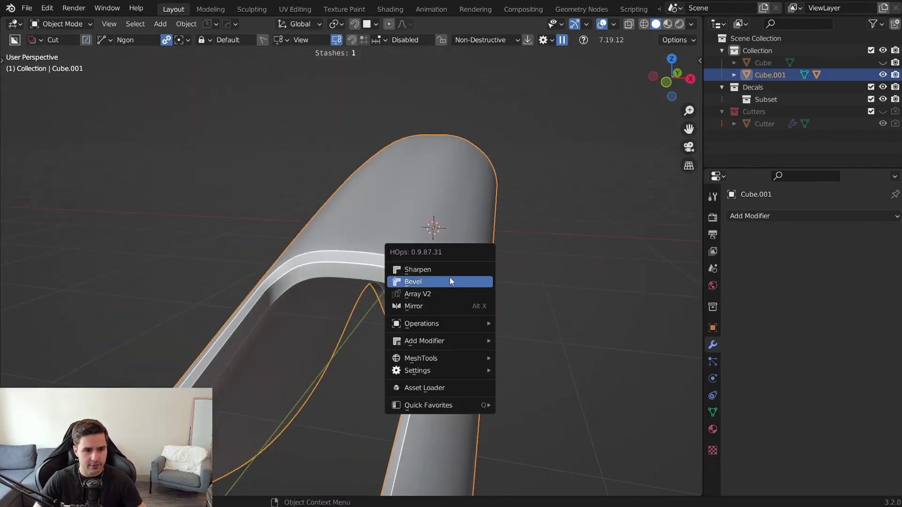
{"action": "left_click", "coordinate": [450, 278]}
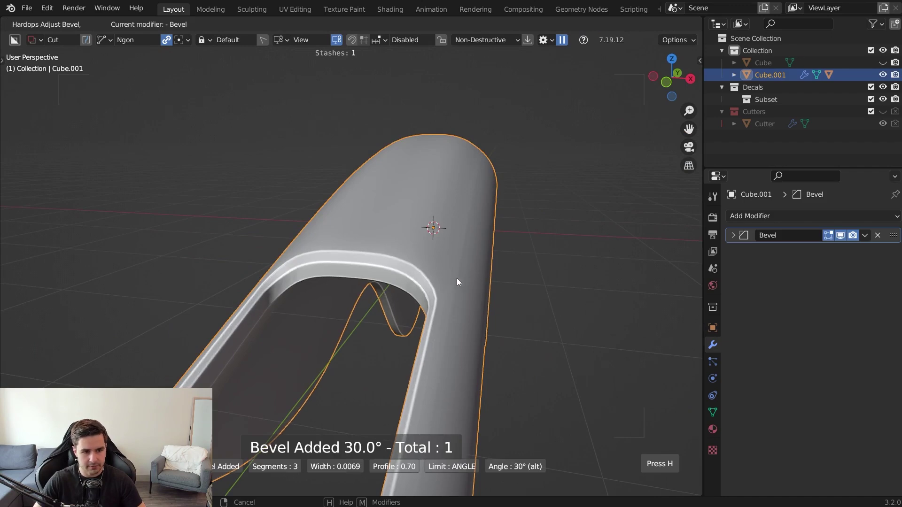
{"action": "left_click", "coordinate": [457, 278]}
{"action": "middle_click_drag", "start_coordinate": [456, 278], "coordinate": [405, 298]}
{"action": "key", "text": "ctrl+z"}
Show the shell's wireframe to examine its dense topology, and return to the plain shaded display.
{"action": "key", "text": "alt+v"}
{"action": "left_click", "coordinate": [326, 254]}
{"action": "middle_click_drag", "start_coordinate": [325, 254], "coordinate": [453, 252]}
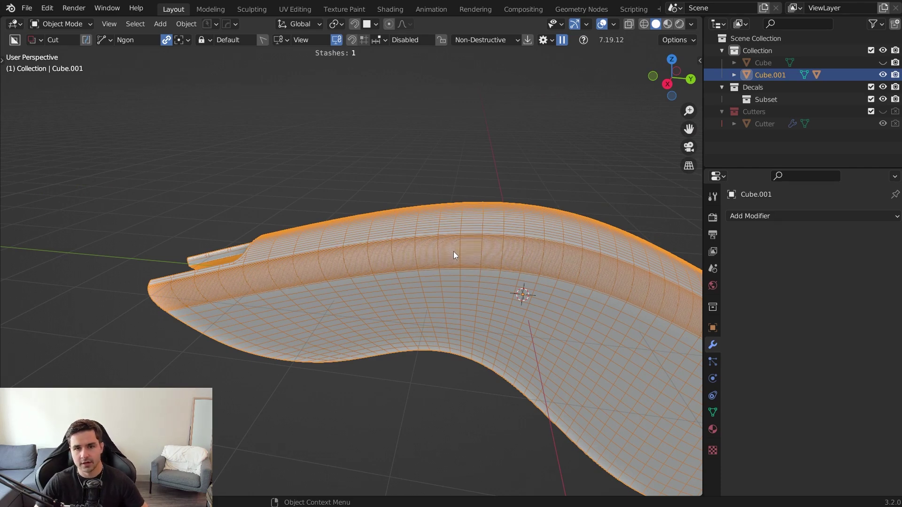
{"action": "key", "text": "shift+v"}
{"action": "left_click", "coordinate": [453, 252]}
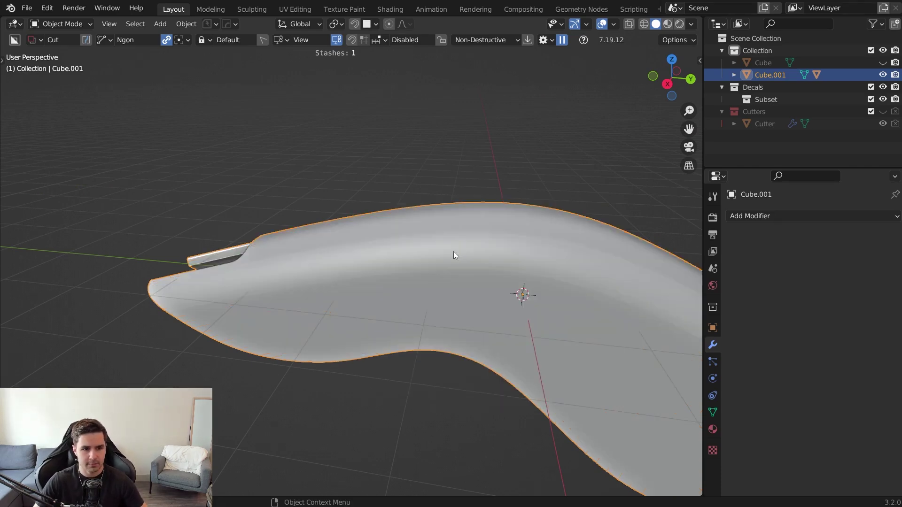
{"action": "middle_click_drag", "start_coordinate": [453, 252], "coordinate": [517, 247]}
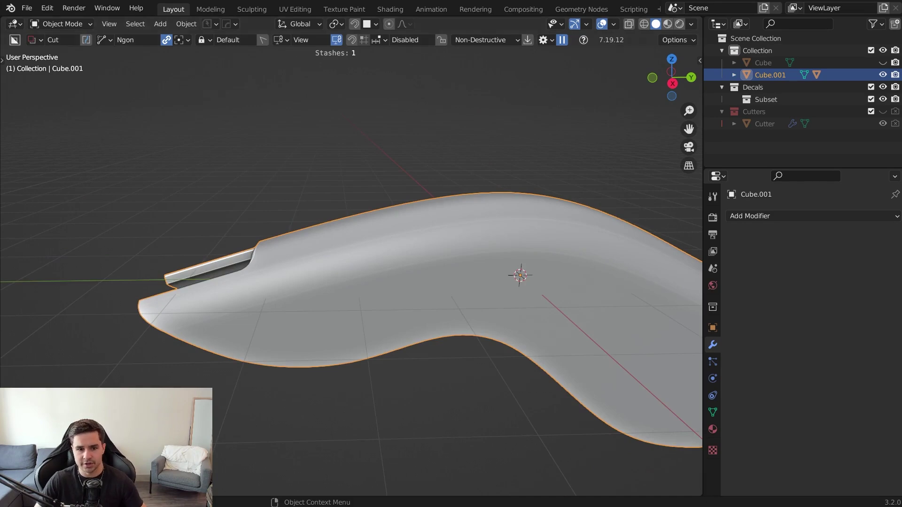
Split the properties area horizontally and set the new lower area to a 3D Viewport.
{"action": "left_click_drag", "start_coordinate": [707, 494], "coordinate": [710, 302]}
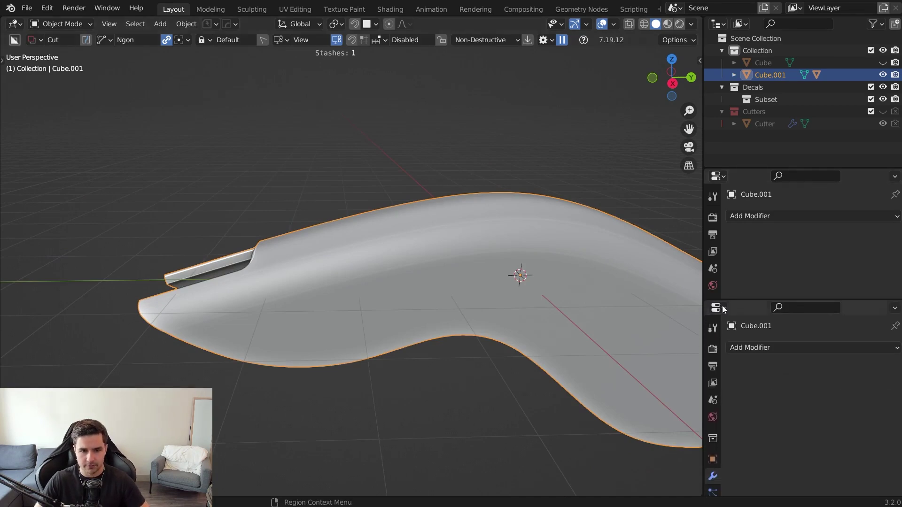
{"action": "left_click", "coordinate": [718, 308]}
{"action": "left_click", "coordinate": [351, 342]}
{"action": "middle_click_drag", "start_coordinate": [776, 411], "coordinate": [742, 348]}
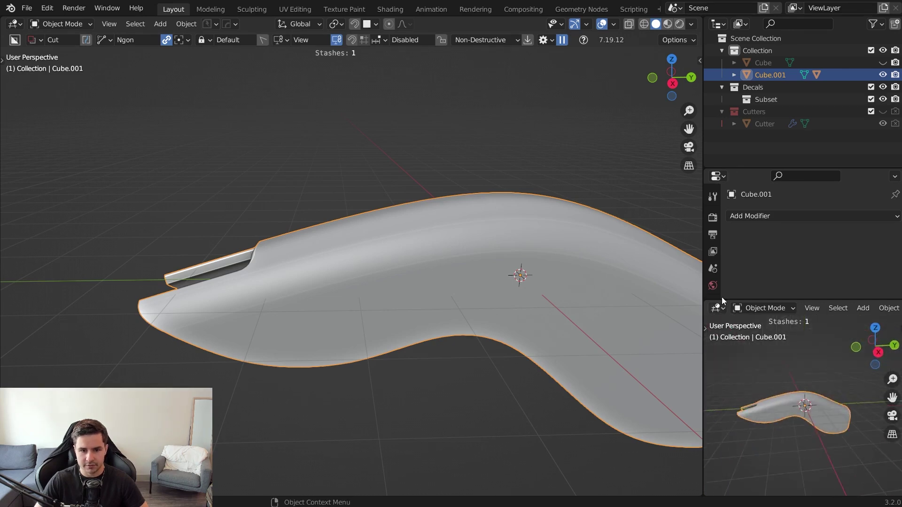
Create a new material for the shell in its material properties.
{"action": "scroll", "coordinate": [714, 282], "scroll_direction": "down", "scroll_amount": 5}
{"action": "scroll", "coordinate": [715, 291], "scroll_direction": "down", "scroll_amount": 2}
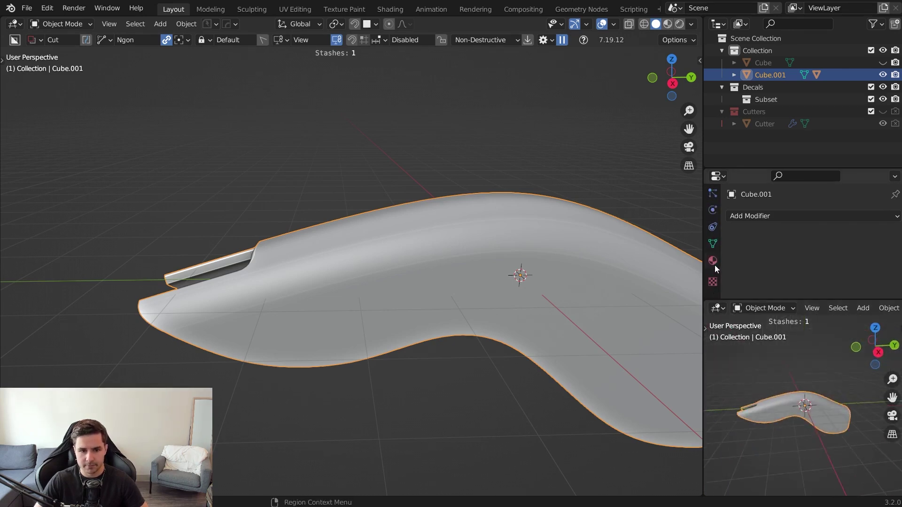
{"action": "left_click", "coordinate": [713, 261]}
{"action": "left_click", "coordinate": [770, 267]}
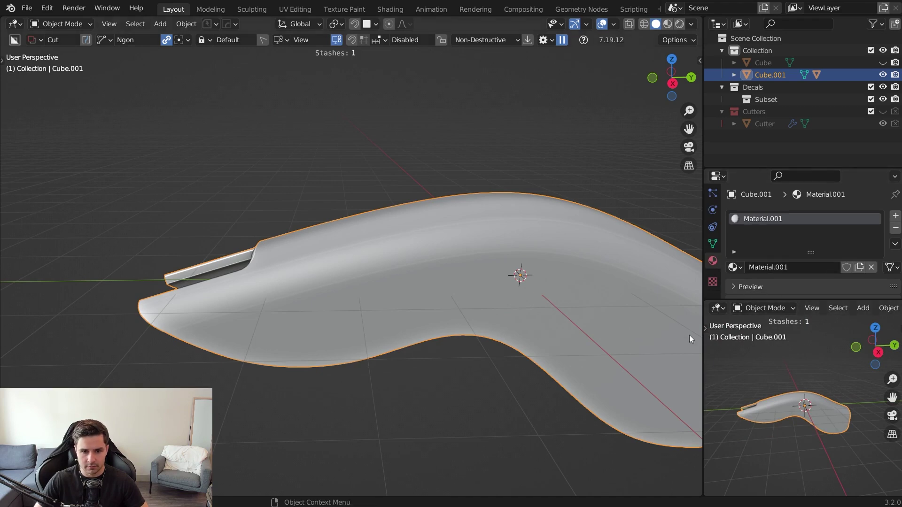
Turn the small lower area into a Shader Editor, hide its sidebar and frame the material's nodes.
{"action": "left_click", "coordinate": [717, 308]}
{"action": "left_click", "coordinate": [319, 421]}
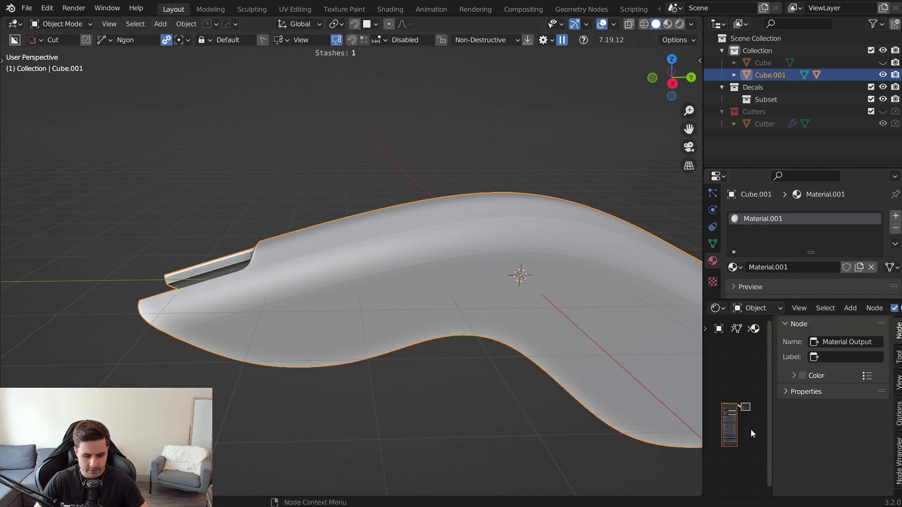
{"action": "key", "text": "n"}
{"action": "scroll", "coordinate": [790, 430], "scroll_direction": "up", "scroll_amount": 5}
{"action": "key", "text": "Home"}
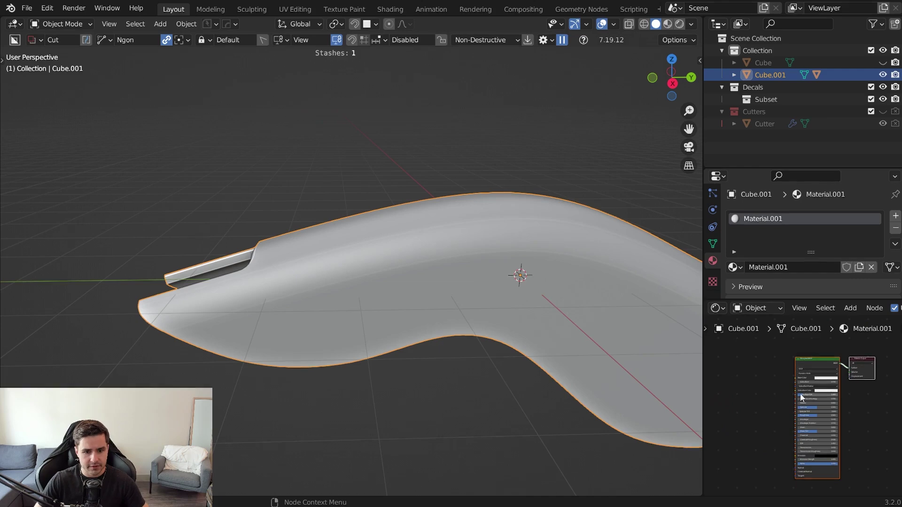
Add a Bevel input node and connect its Normal output to the Principled BSDF's Normal input.
{"action": "key", "text": "shift+a"}
{"action": "mouse_move", "coordinate": [746, 387]}
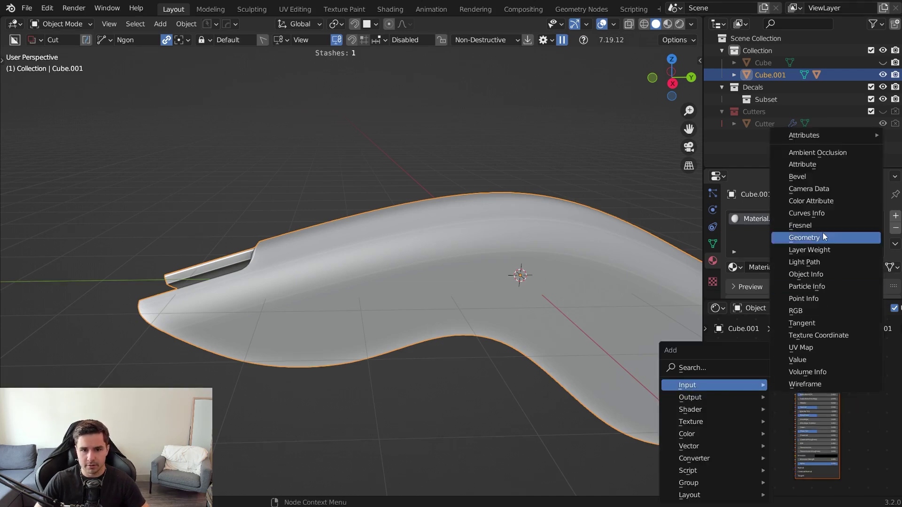
{"action": "left_click", "coordinate": [797, 181]}
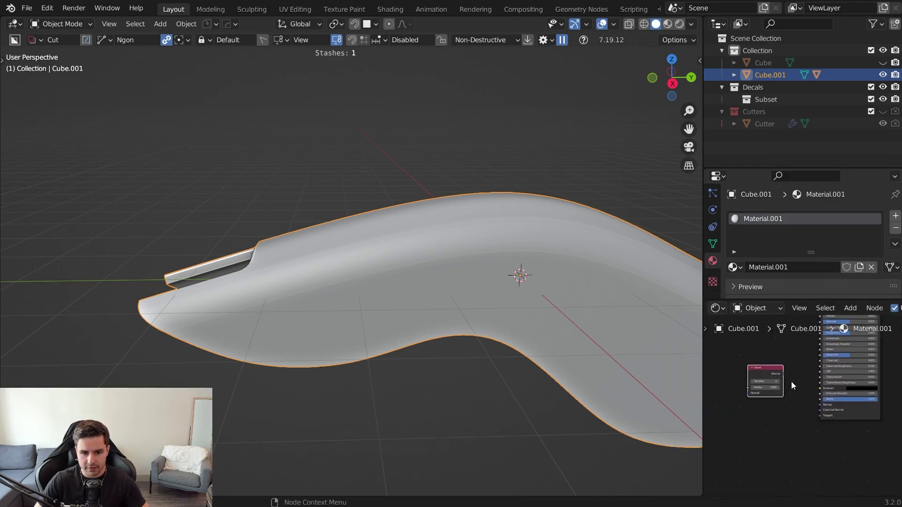
{"action": "left_click", "coordinate": [778, 366]}
{"action": "left_click_drag", "start_coordinate": [778, 363], "coordinate": [784, 371]}
{"action": "left_click_drag", "start_coordinate": [824, 403], "coordinate": [826, 404]}
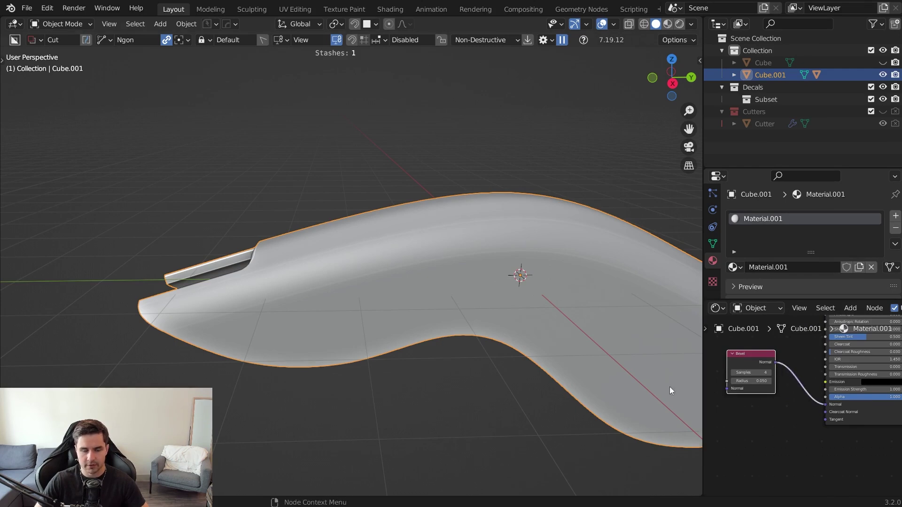
Switch the main viewport to Rendered shading and light the shell with Hard Ops' Add Lights.
{"action": "key", "text": "z"}
{"action": "left_click", "coordinate": [569, 276]}
{"action": "scroll", "coordinate": [570, 268], "scroll_direction": "down", "scroll_amount": 5}
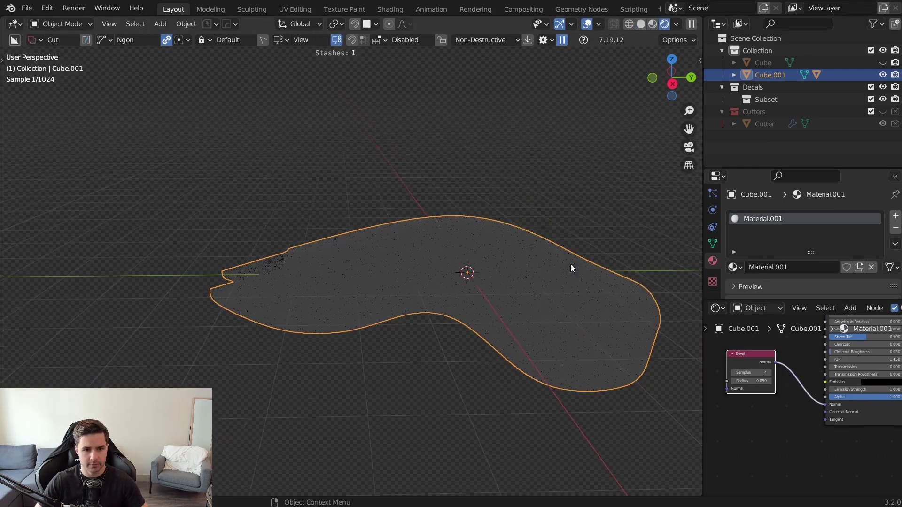
{"action": "middle_click_drag", "start_coordinate": [570, 268], "coordinate": [496, 256]}
{"action": "left_click", "coordinate": [508, 231]}
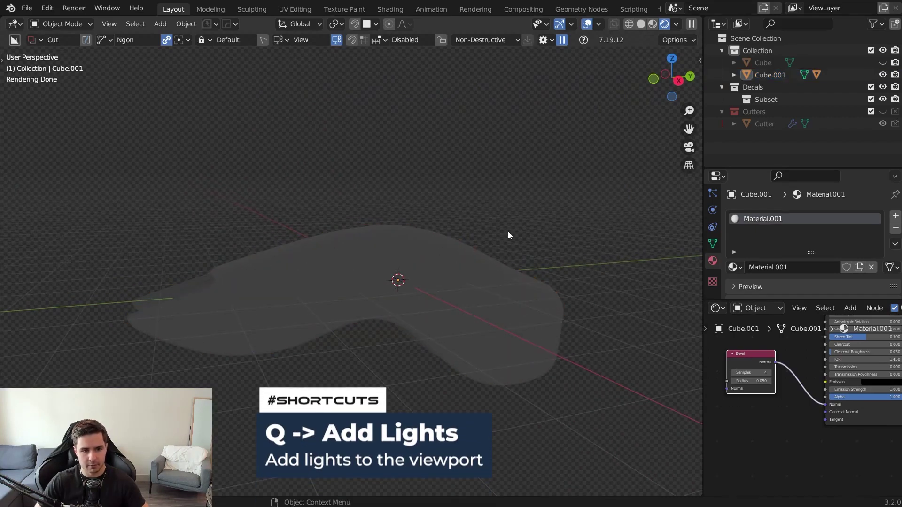
{"action": "key", "text": "q"}
{"action": "left_click", "coordinate": [507, 244]}
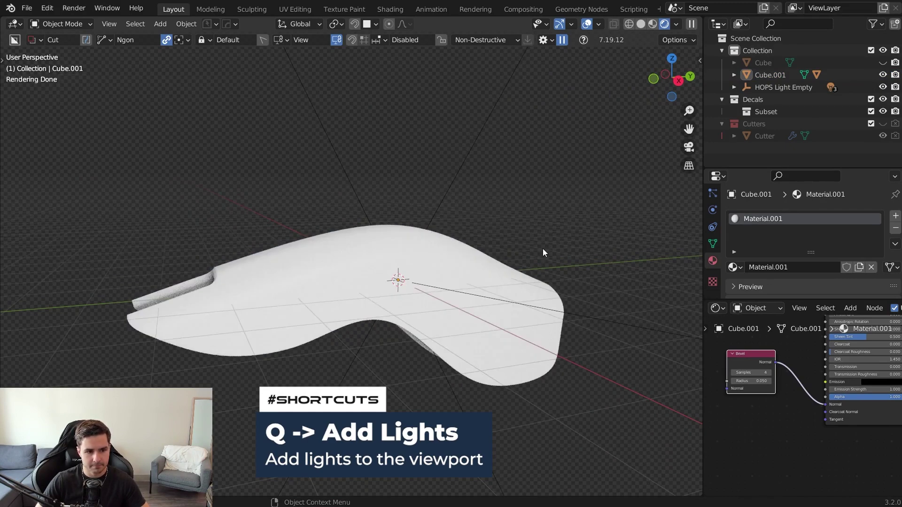
Darken the material's Base Color to a neutral grey with a value of about 0.193.
{"action": "scroll", "coordinate": [769, 269], "scroll_direction": "down", "scroll_amount": 5}
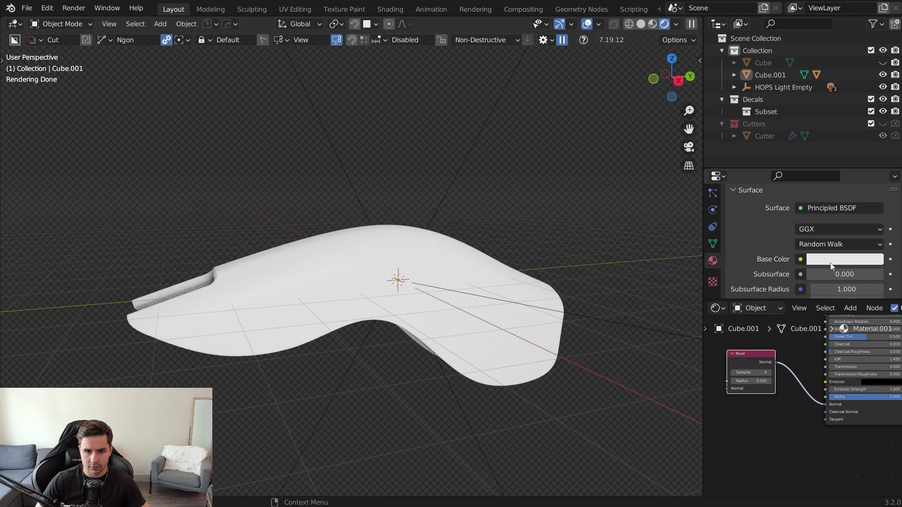
{"action": "left_click", "coordinate": [832, 266]}
{"action": "left_click_drag", "start_coordinate": [876, 173], "coordinate": [874, 131]}
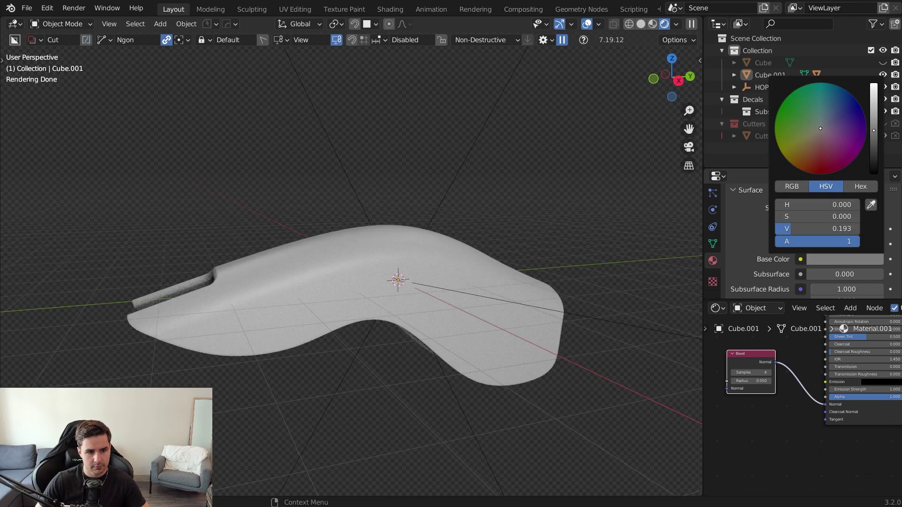
{"action": "scroll", "coordinate": [824, 271], "scroll_direction": "down", "scroll_amount": 5}
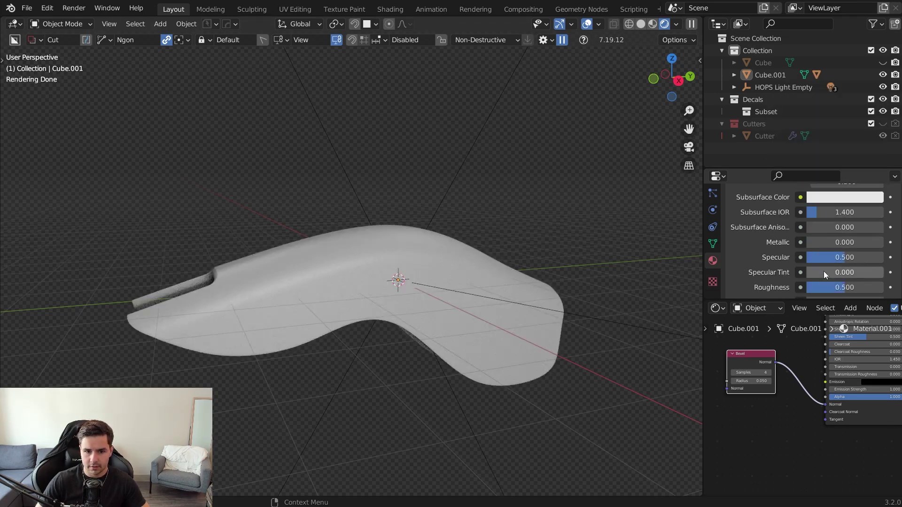
Lower the material's Roughness to about 0.397.
{"action": "left_click_drag", "start_coordinate": [839, 285], "coordinate": [831, 285]}
{"action": "middle_click_drag", "start_coordinate": [152, 279], "coordinate": [314, 341]}
{"action": "scroll", "coordinate": [353, 355], "scroll_direction": "up", "scroll_amount": 3}
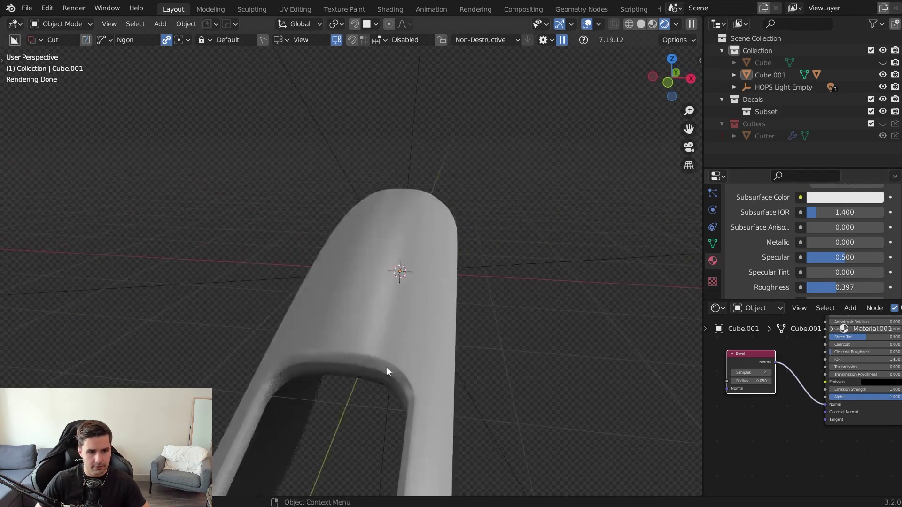
Set the Bevel node's Radius to 0.02 for tighter edge softening around the notch.
{"action": "middle_click_drag", "start_coordinate": [387, 367], "coordinate": [407, 356]}
{"action": "scroll", "coordinate": [393, 352], "scroll_direction": "up", "scroll_amount": 3}
{"action": "scroll", "coordinate": [394, 352], "scroll_direction": "down", "scroll_amount": 3}
{"action": "scroll", "coordinate": [407, 352], "scroll_direction": "up", "scroll_amount": 2}
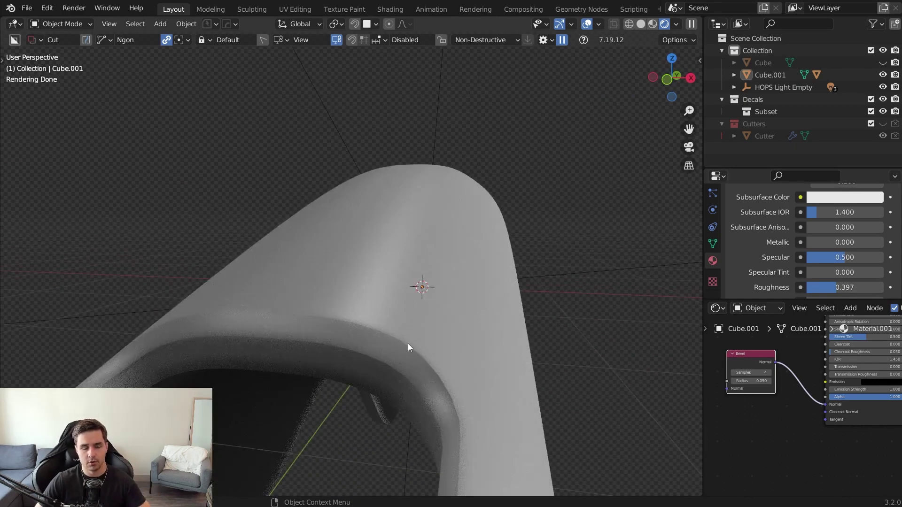
{"action": "middle_click_drag", "start_coordinate": [408, 344], "coordinate": [397, 344]}
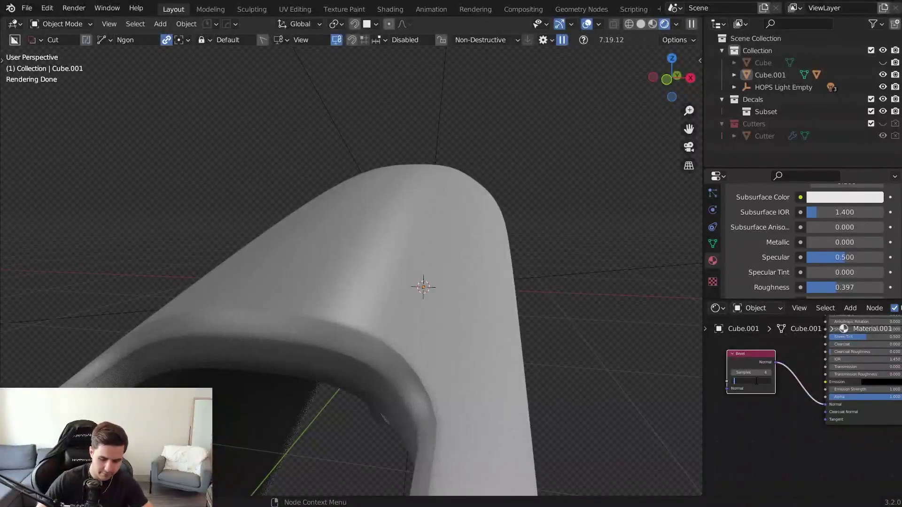
{"action": "type", "text": ".02"}
{"action": "key", "text": "Return"}
Examine the rendered shell's softened edges around the notch and along the underside from several angles.
{"action": "scroll", "coordinate": [393, 309], "scroll_direction": "down", "scroll_amount": 2}
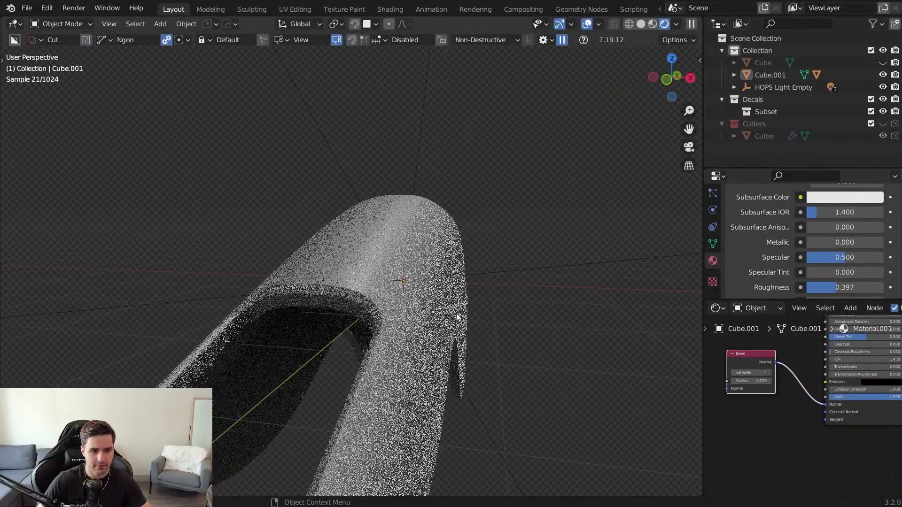
{"action": "middle_click_drag", "start_coordinate": [456, 317], "coordinate": [539, 285]}
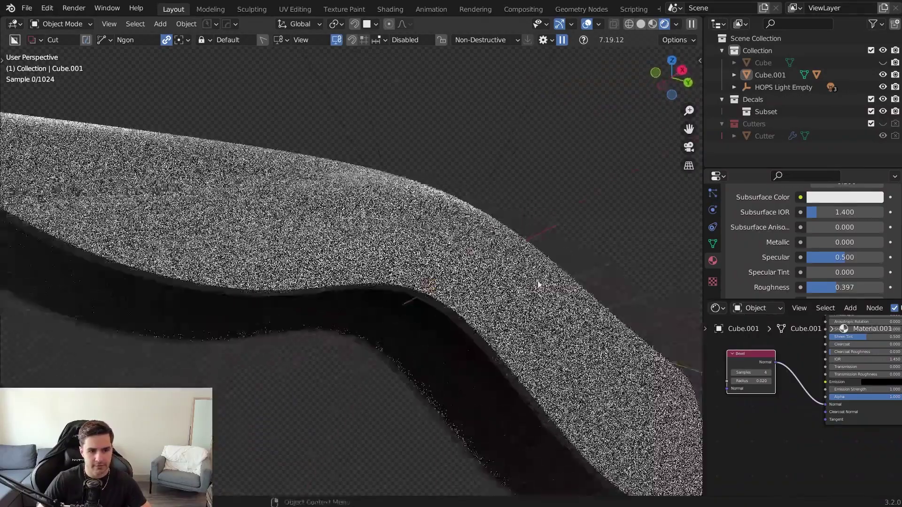
{"action": "scroll", "coordinate": [539, 285], "scroll_direction": "up", "scroll_amount": 3}
{"action": "scroll", "coordinate": [238, 332], "scroll_direction": "down", "scroll_amount": 3}
{"action": "middle_click_drag", "start_coordinate": [239, 332], "coordinate": [303, 319]}
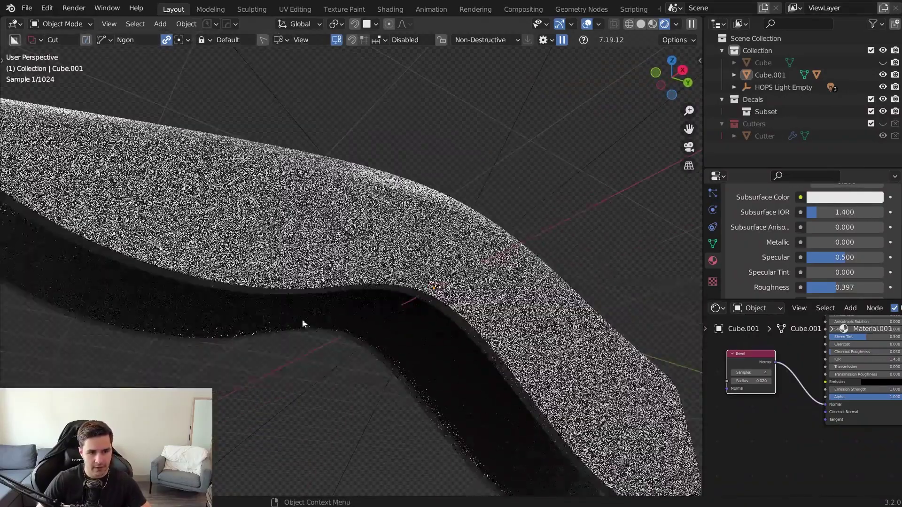
{"action": "middle_click_drag", "start_coordinate": [335, 266], "coordinate": [357, 322]}
{"action": "scroll", "coordinate": [399, 310], "scroll_direction": "down", "scroll_amount": 5}
{"action": "middle_click_drag", "start_coordinate": [439, 302], "coordinate": [411, 338]}
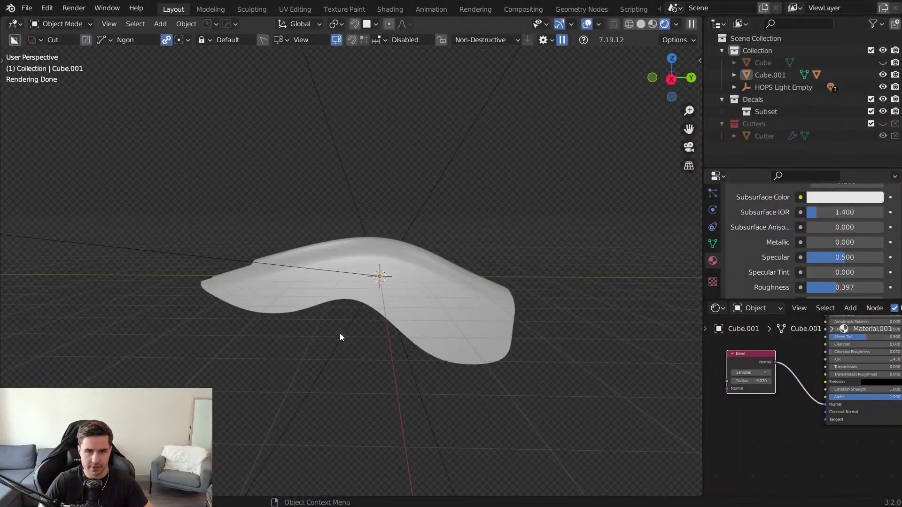
Show the shell in right orthographic view with Solid shading and hide the light outlines.
{"action": "key", "text": "KP_3"}
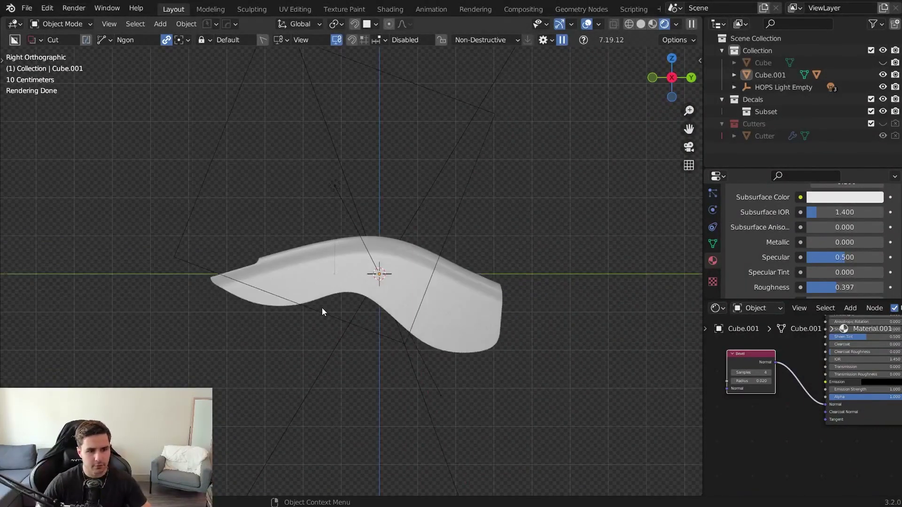
{"action": "key", "text": "z"}
{"action": "scroll", "coordinate": [399, 314], "scroll_direction": "up", "scroll_amount": 4}
{"action": "middle_click_drag", "start_coordinate": [265, 300], "coordinate": [368, 303], "text": "shift"}
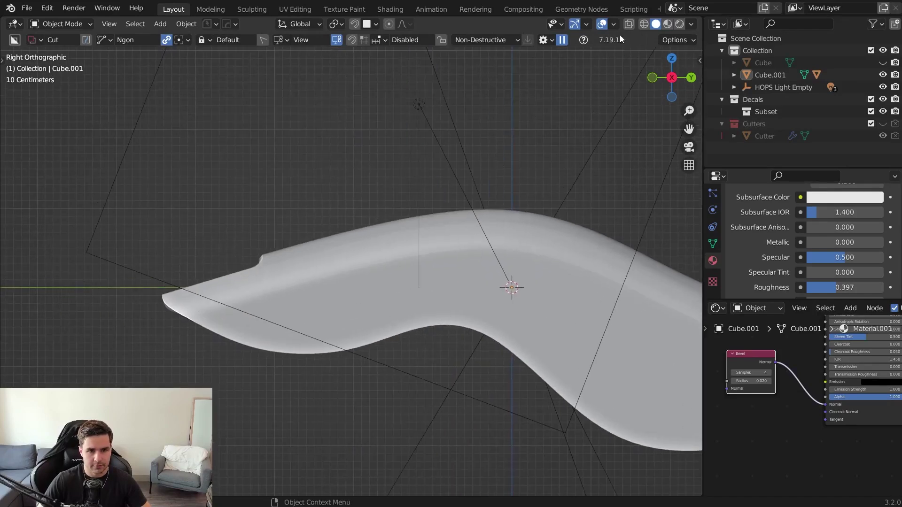
{"action": "left_click", "coordinate": [614, 24]}
{"action": "left_click", "coordinate": [538, 156]}
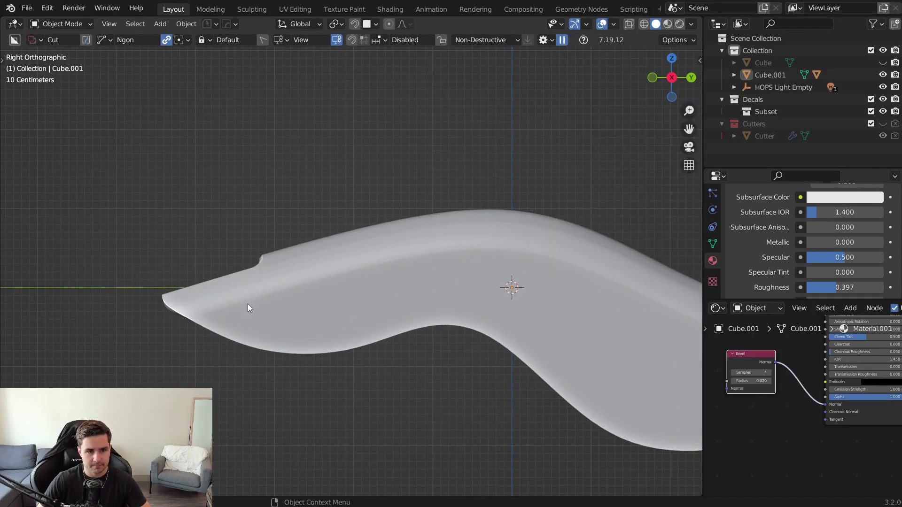
Select the shell and draw a four-sided BoxCutter ngon cut through it around the notched narrow end.
{"action": "left_click", "coordinate": [257, 303]}
{"action": "key", "text": "d"}
{"action": "left_click", "coordinate": [258, 302]}
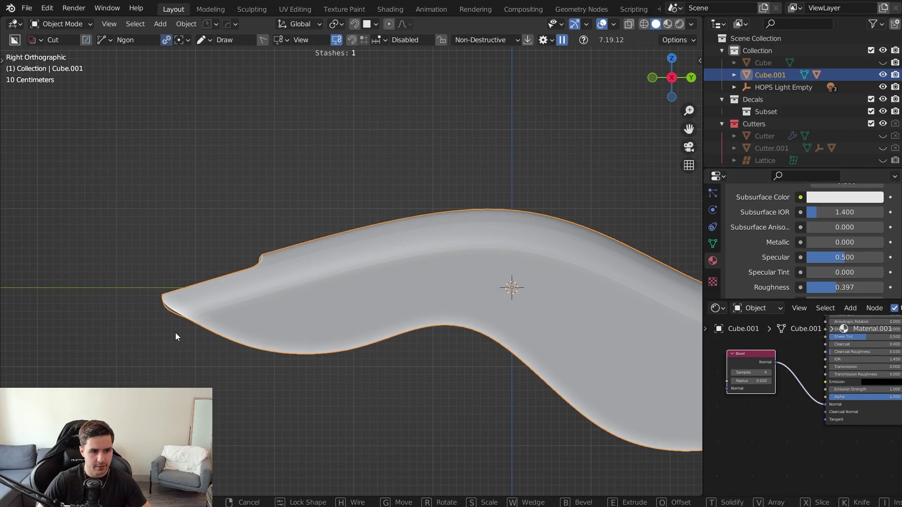
{"action": "left_click", "coordinate": [278, 302]}
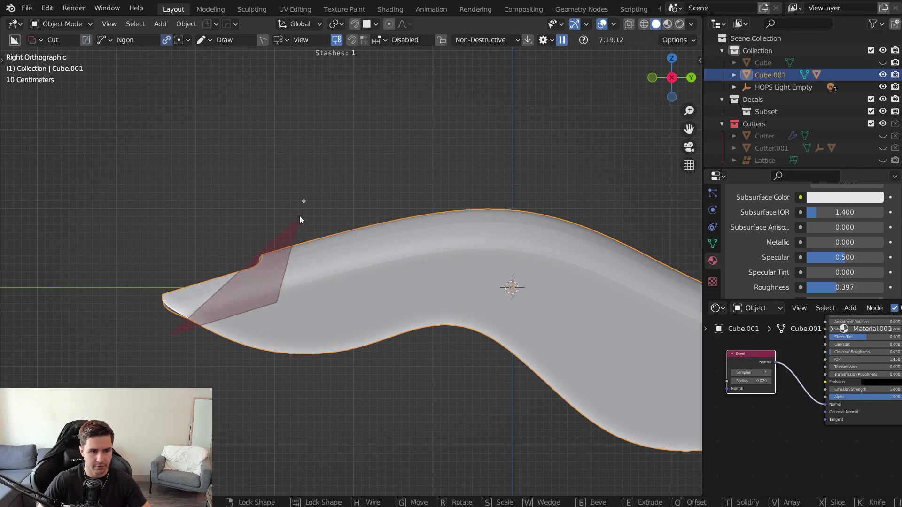
{"action": "left_click", "coordinate": [299, 216]}
{"action": "double_click", "coordinate": [112, 243]}
{"action": "middle_click_drag", "start_coordinate": [162, 257], "coordinate": [168, 241]}
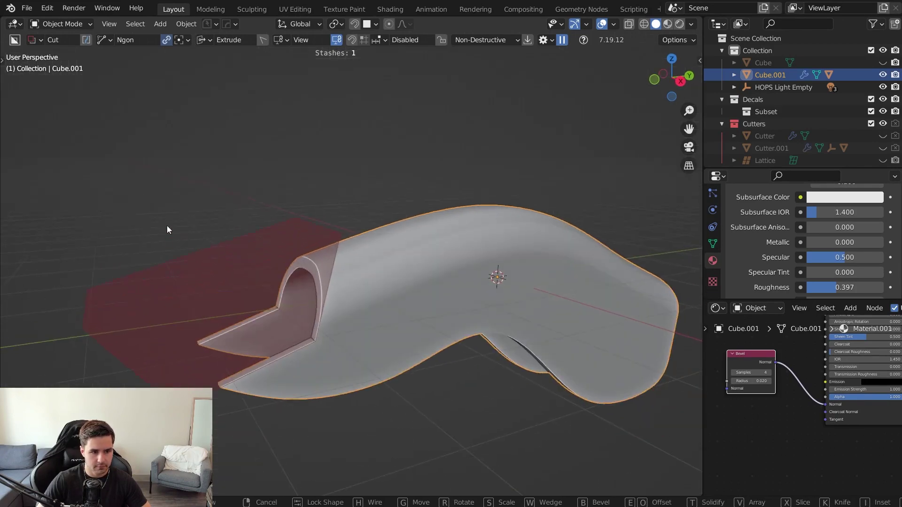
Bevel the live cutter and apply it in Slice mode to separate the notched tip from the shell.
{"action": "key", "text": "b"}
{"action": "key", "text": "x"}
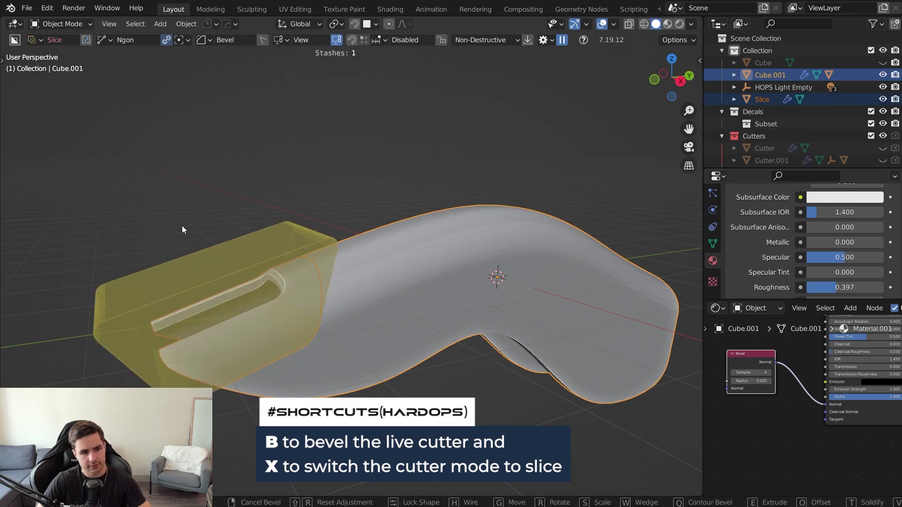
{"action": "left_click", "coordinate": [337, 275]}
Return the viewport to Rendered shading and check the seam of the sliced tip.
{"action": "key", "text": "z"}
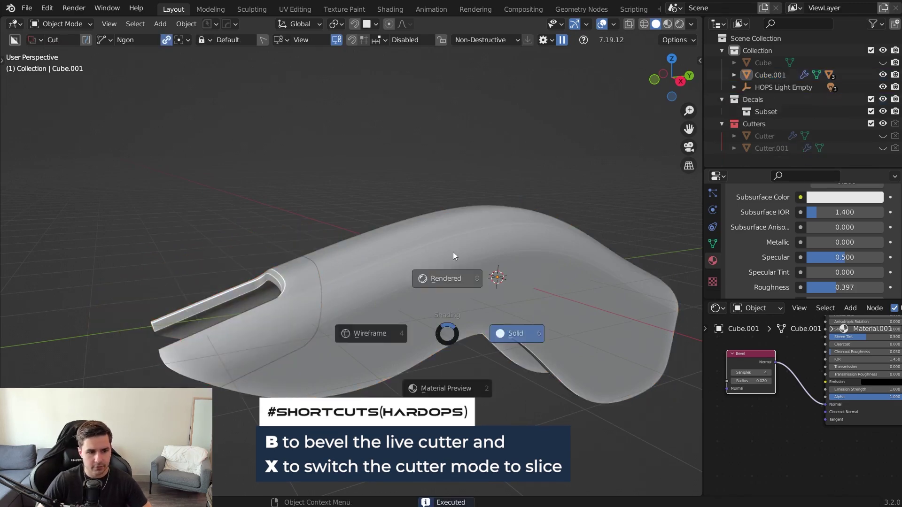
{"action": "left_click", "coordinate": [453, 251]}
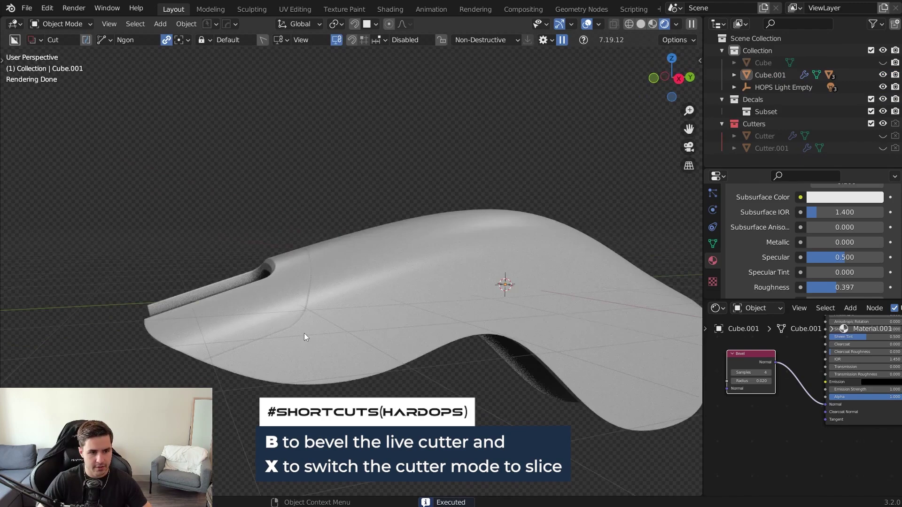
{"action": "scroll", "coordinate": [303, 334], "scroll_direction": "up", "scroll_amount": 4}
{"action": "scroll", "coordinate": [295, 309], "scroll_direction": "down", "scroll_amount": 2}
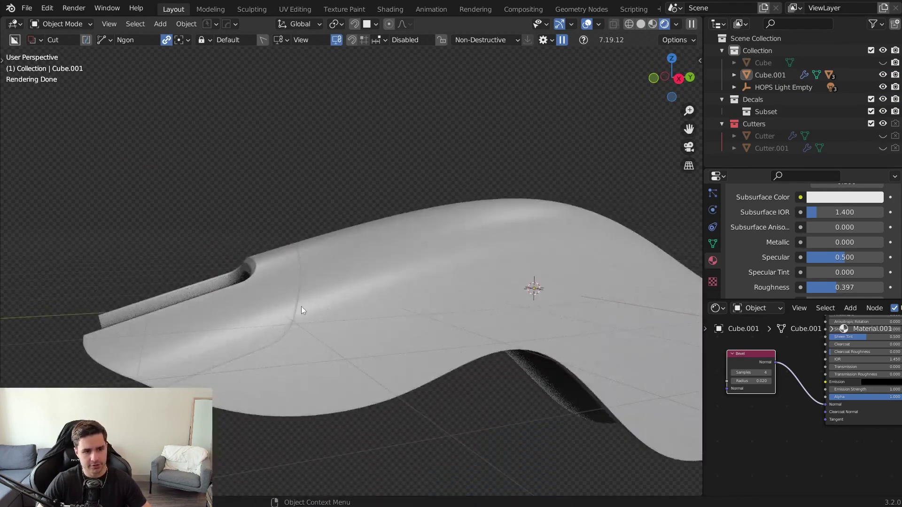
Give the sliced tip its own single-user copy of the material and darken its Base Color to a value of about 0.097.
{"action": "left_click", "coordinate": [269, 304]}
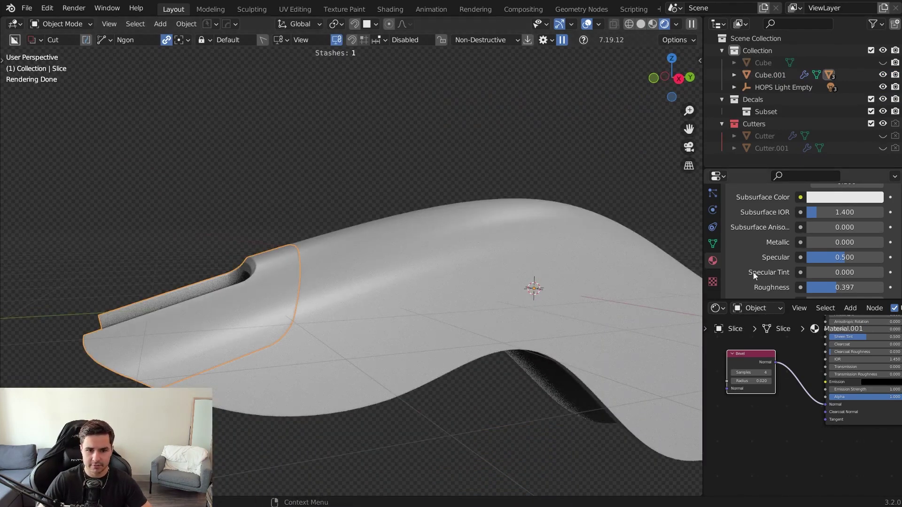
{"action": "scroll", "coordinate": [759, 261], "scroll_direction": "up", "scroll_amount": 10}
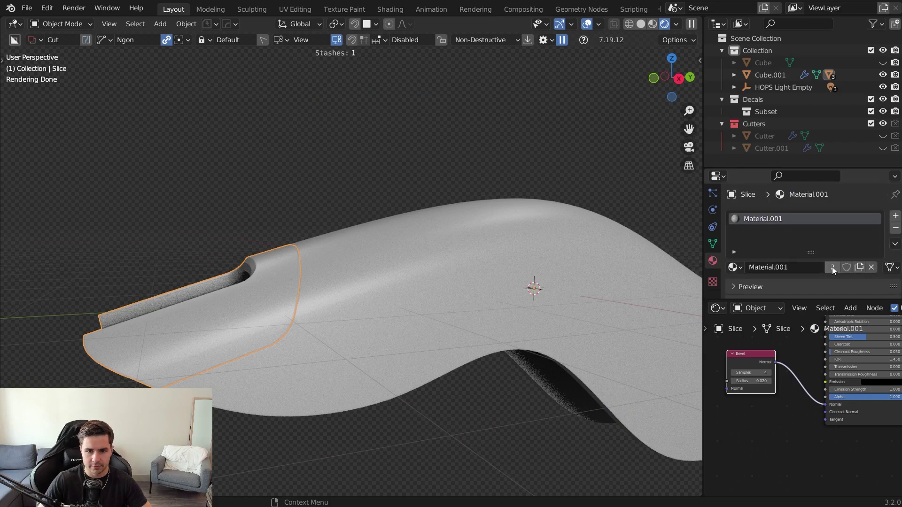
{"action": "left_click", "coordinate": [833, 267]}
{"action": "scroll", "coordinate": [830, 259], "scroll_direction": "down", "scroll_amount": 5}
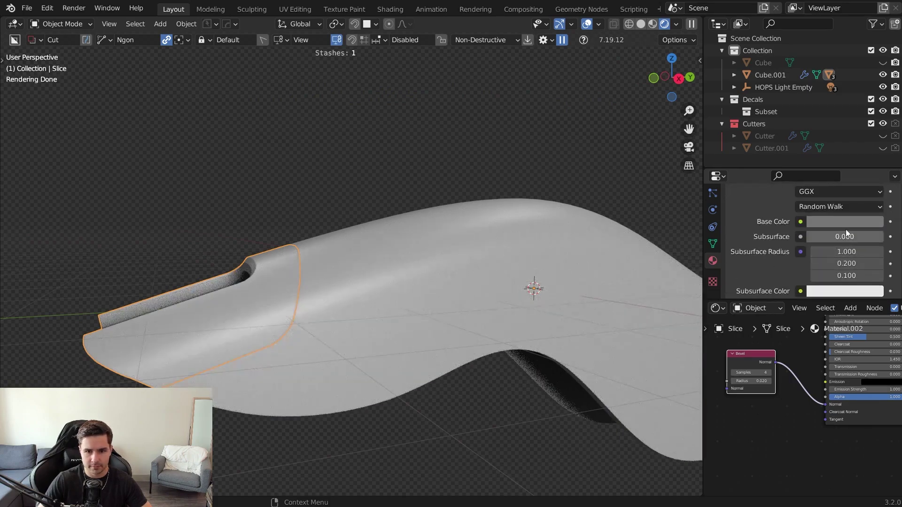
{"action": "left_click", "coordinate": [847, 225]}
{"action": "left_click_drag", "start_coordinate": [874, 96], "coordinate": [874, 105]}
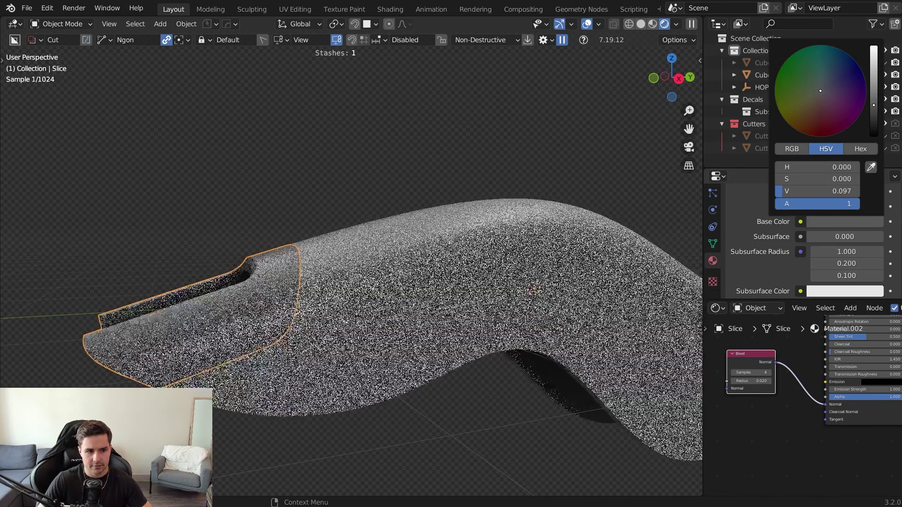
{"action": "scroll", "coordinate": [552, 323], "scroll_direction": "down", "scroll_amount": 4}
{"action": "key", "text": "alt+a"}
Reveal the slice cutter through Hard Ops' Ever Scroll booleans and move it about 0.24 m upward in right view.
{"action": "middle_click_drag", "start_coordinate": [552, 322], "coordinate": [515, 337]}
{"action": "scroll", "coordinate": [515, 337], "scroll_direction": "up", "scroll_amount": 2}
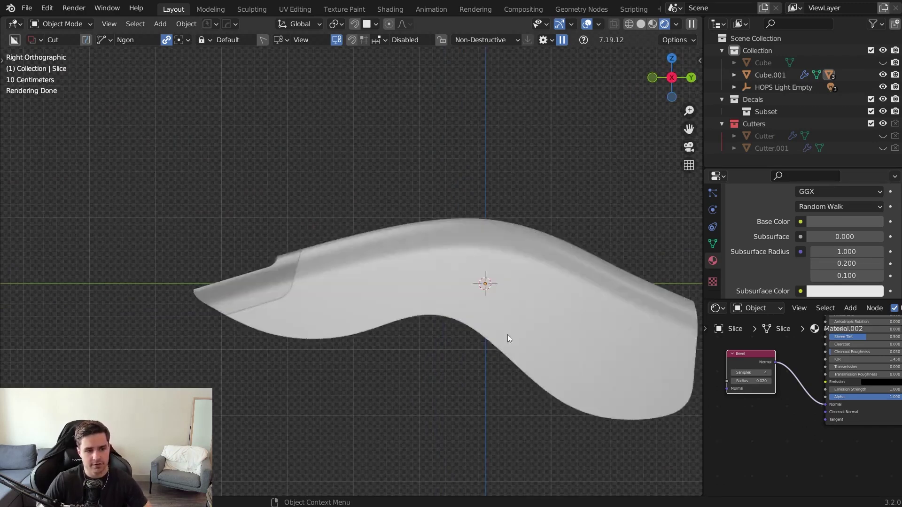
{"action": "left_click", "coordinate": [339, 263]}
{"action": "key", "text": "q"}
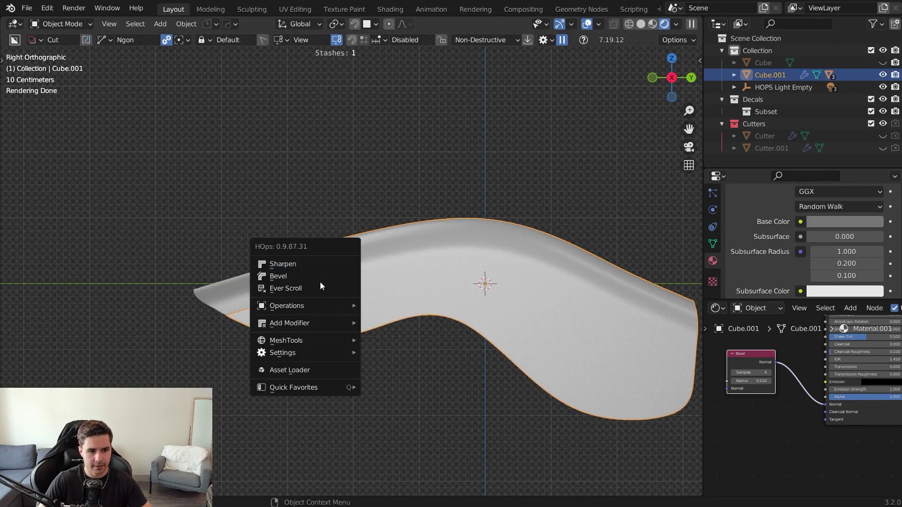
{"action": "left_click", "coordinate": [321, 285]}
{"action": "key", "text": "g"}
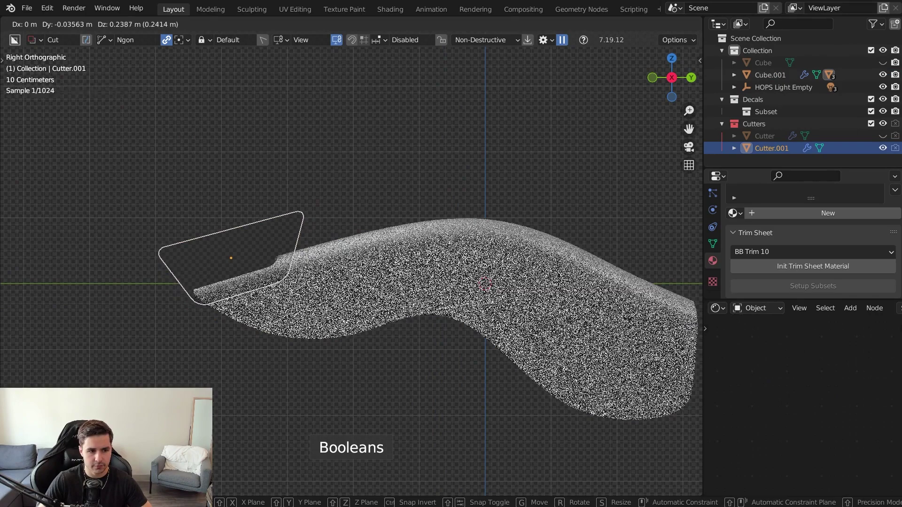
{"action": "left_click", "coordinate": [394, 302]}
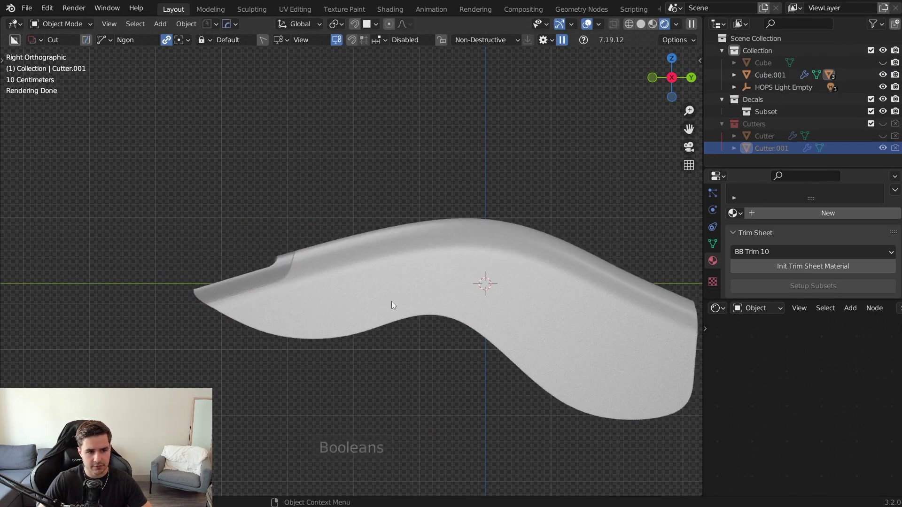
Switch to Solid shading and close the Shader Editor area so the Properties editor fills its space.
{"action": "middle_click_drag", "start_coordinate": [391, 301], "coordinate": [358, 303]}
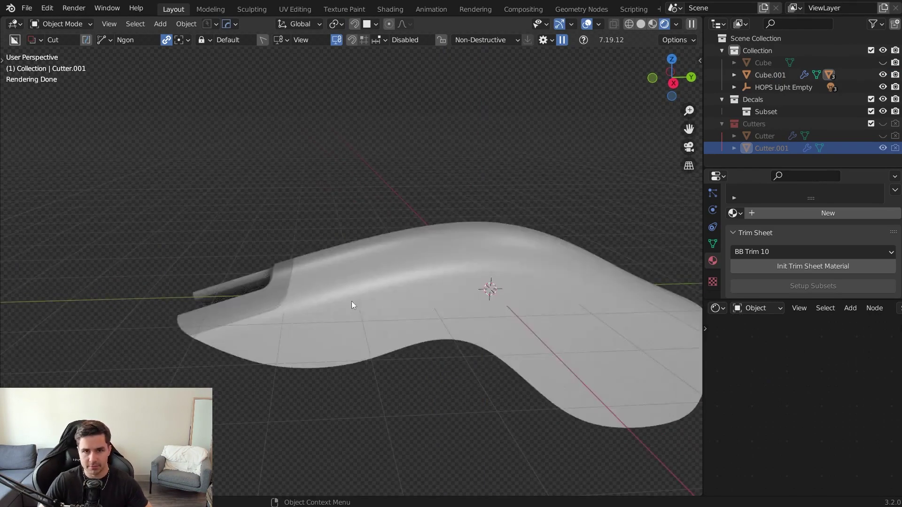
{"action": "key", "text": "z"}
{"action": "left_click", "coordinate": [589, 357]}
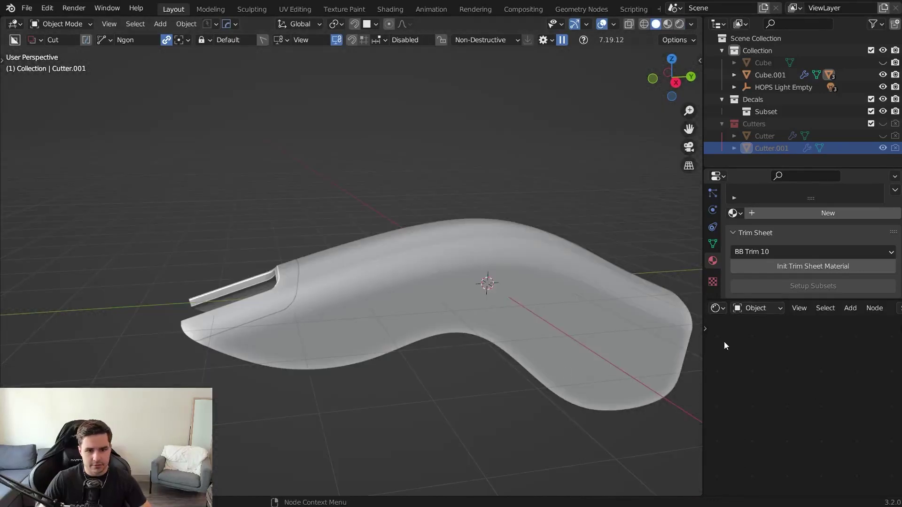
{"action": "left_click_drag", "start_coordinate": [706, 297], "coordinate": [719, 352]}
Select the main shell's entire mesh in Edit Mode and apply a Limited Dissolve.
{"action": "middle_click_drag", "start_coordinate": [511, 345], "coordinate": [534, 318]}
{"action": "left_click", "coordinate": [433, 300]}
{"action": "key", "text": "Tab"}
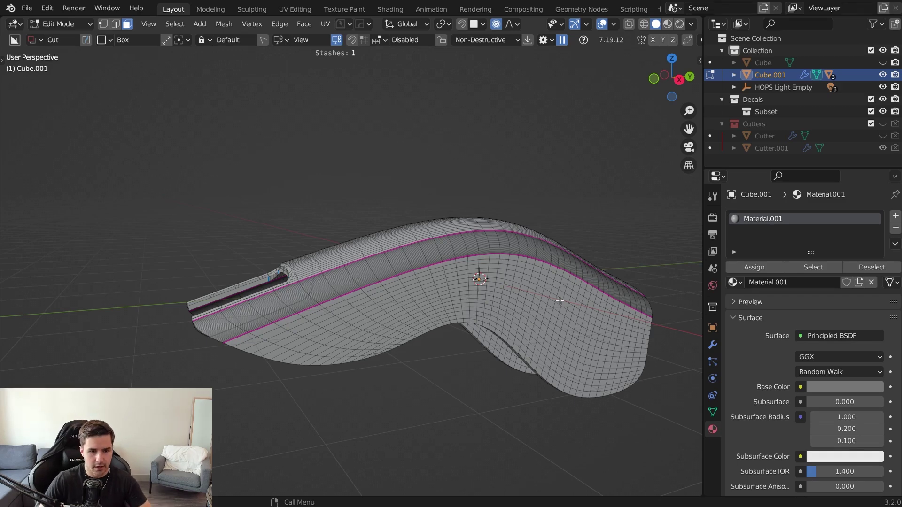
{"action": "middle_click_drag", "start_coordinate": [532, 325], "coordinate": [549, 300]}
{"action": "key", "text": "a"}
{"action": "key", "text": "x"}
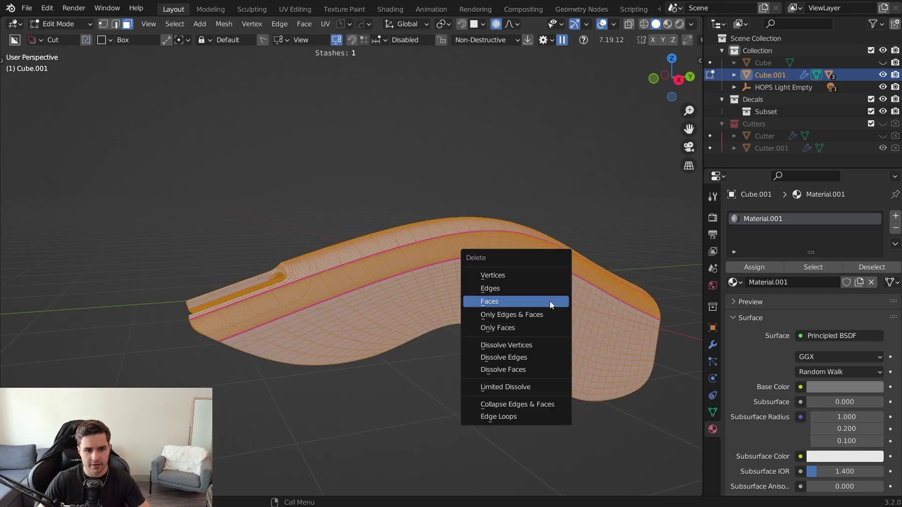
{"action": "left_click", "coordinate": [517, 390]}
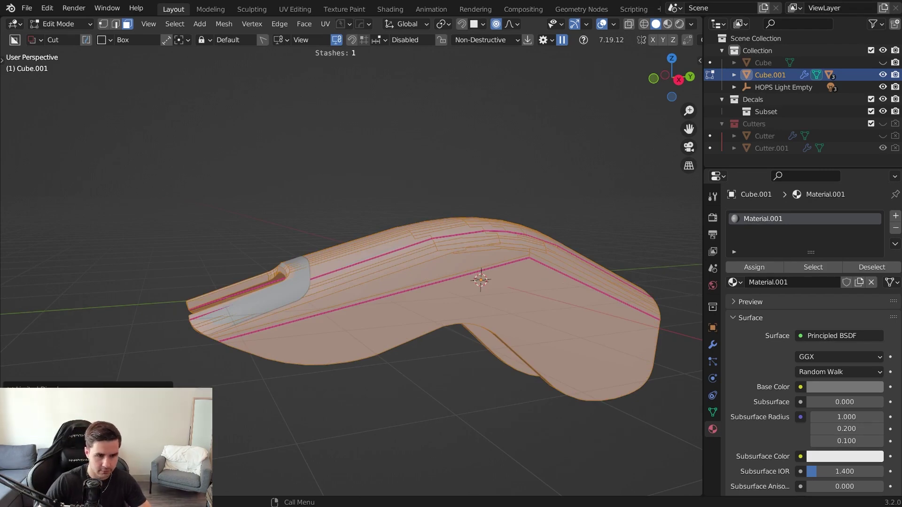
Adjust the Limited Dissolve's angle so only the flat side faces are simplified and the curved strip keeps its dense geometry.
{"action": "key", "text": "Return"}
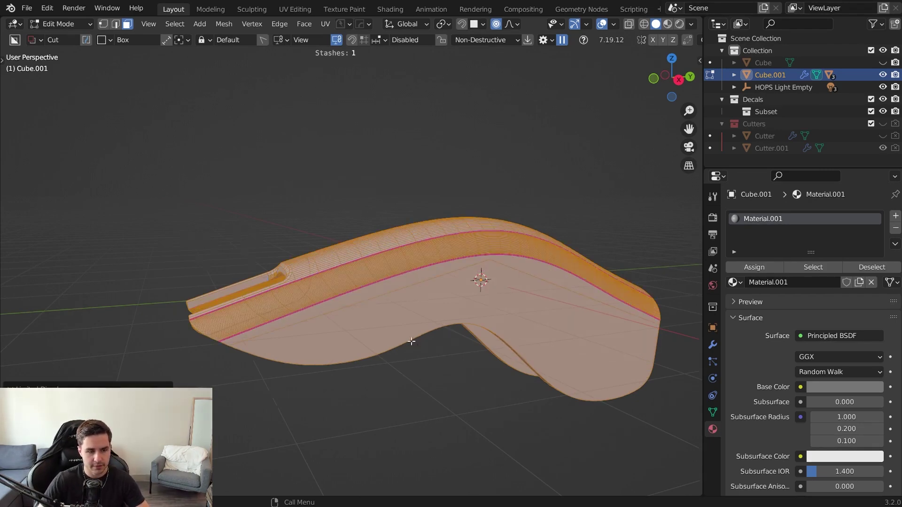
{"action": "middle_click_drag", "start_coordinate": [411, 341], "coordinate": [364, 335]}
{"action": "left_click_drag", "start_coordinate": [118, 405], "coordinate": [129, 405]}
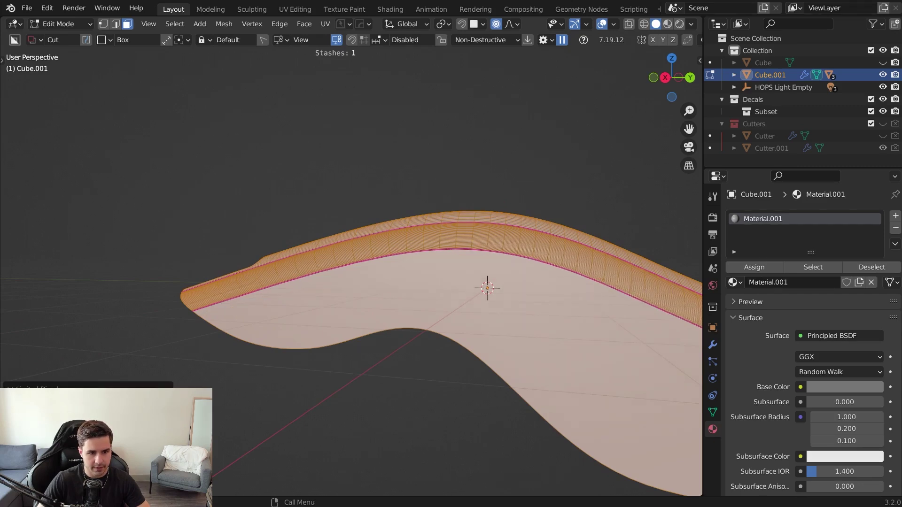
{"action": "key", "text": "Return"}
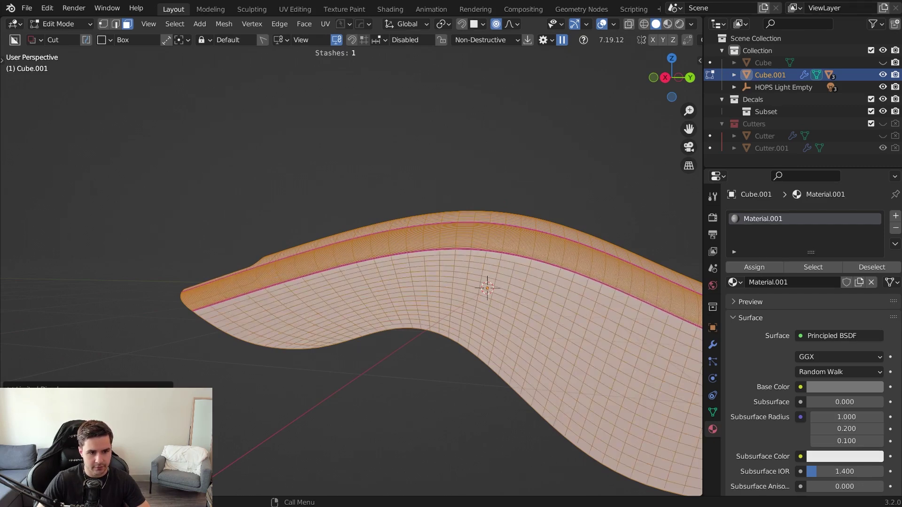
{"action": "left_click_drag", "start_coordinate": [118, 405], "coordinate": [127, 405]}
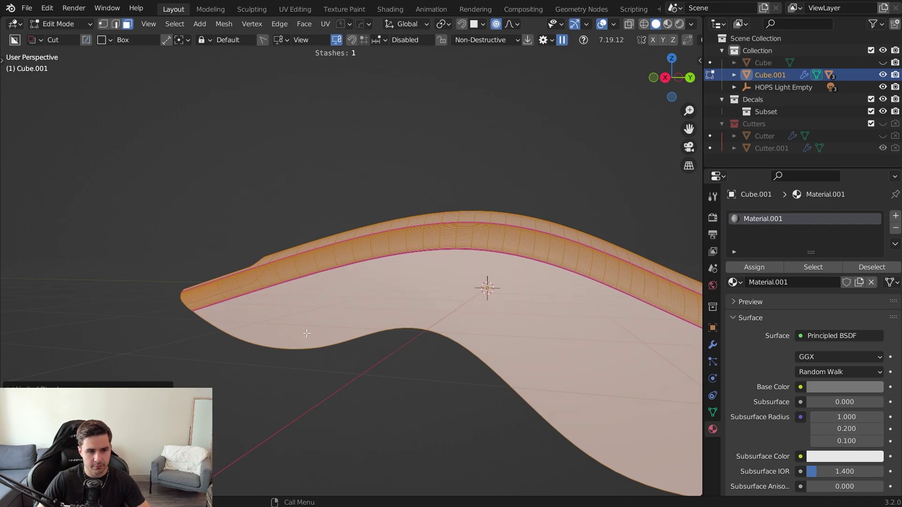
{"action": "middle_click_drag", "start_coordinate": [306, 333], "coordinate": [355, 322]}
{"action": "middle_click_drag", "start_coordinate": [472, 312], "coordinate": [469, 316]}
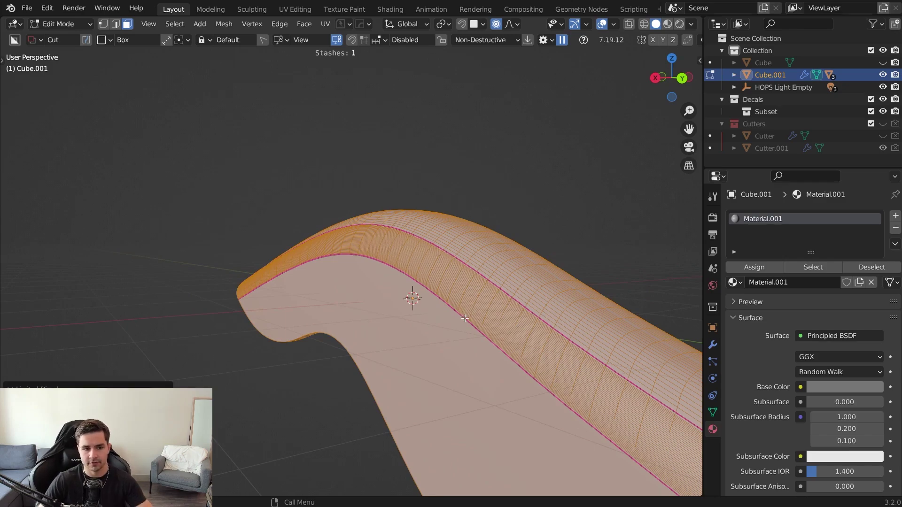
Inspect the dissolved curved strip closely and undo the Limited Dissolve to restore the shell's dense mesh.
{"action": "scroll", "coordinate": [448, 298], "scroll_direction": "up", "scroll_amount": 10}
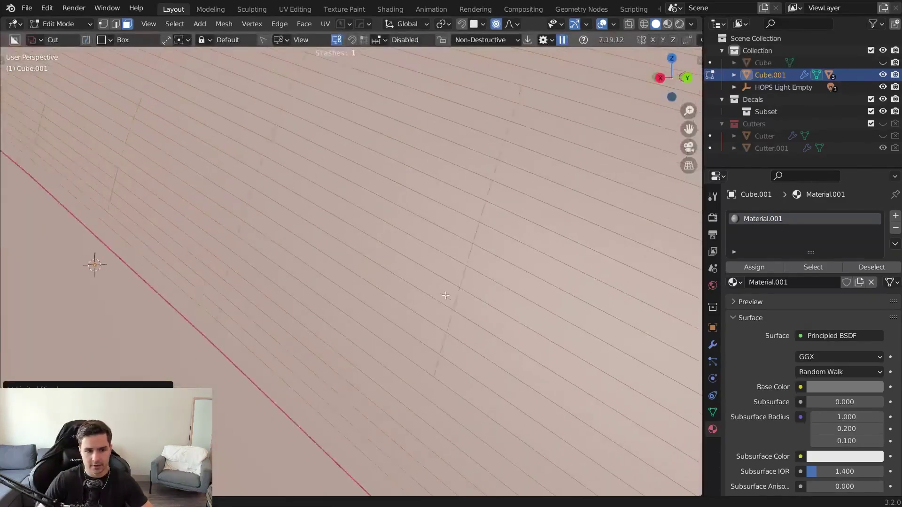
{"action": "scroll", "coordinate": [445, 295], "scroll_direction": "down", "scroll_amount": 5}
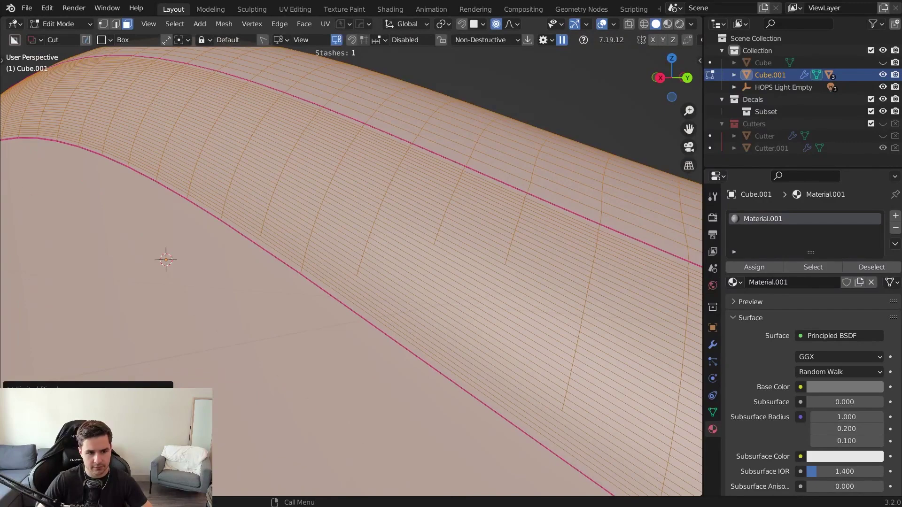
{"action": "left_click_drag", "start_coordinate": [123, 404], "coordinate": [118, 404]}
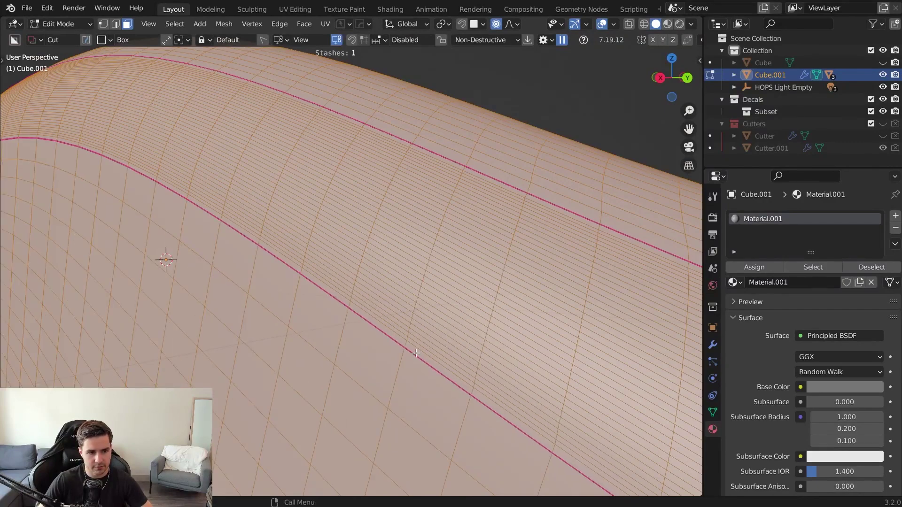
Select all coplanar faces on the shell's near flat side and fill them into one single face.
{"action": "scroll", "coordinate": [341, 343], "scroll_direction": "down", "scroll_amount": 5}
{"action": "scroll", "coordinate": [409, 338], "scroll_direction": "up", "scroll_amount": 4}
{"action": "left_click", "coordinate": [405, 327]}
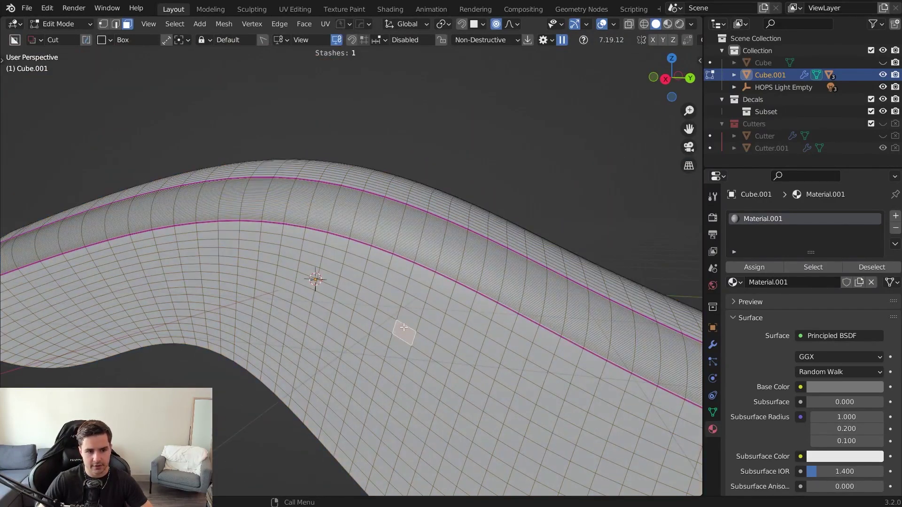
{"action": "middle_click_drag", "start_coordinate": [424, 329], "coordinate": [418, 318]}
{"action": "key", "text": "shift+g"}
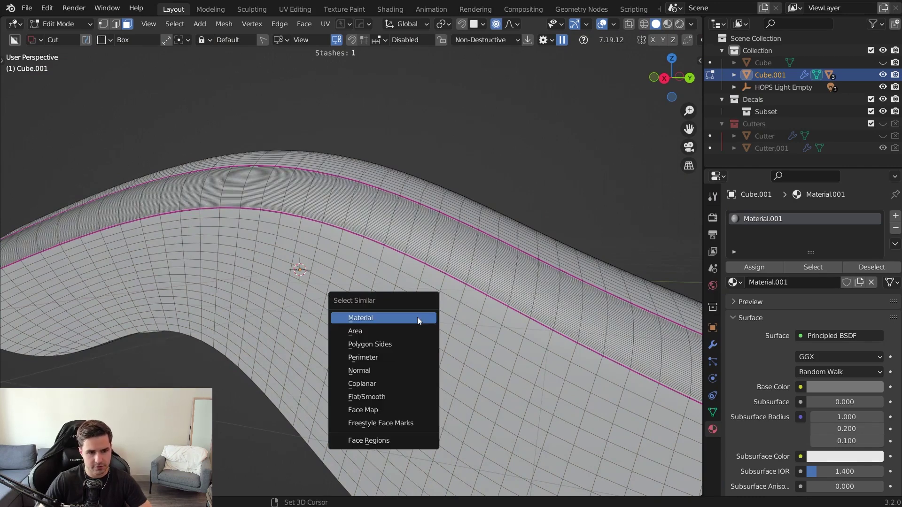
{"action": "left_click", "coordinate": [395, 384]}
{"action": "scroll", "coordinate": [407, 380], "scroll_direction": "down", "scroll_amount": 4}
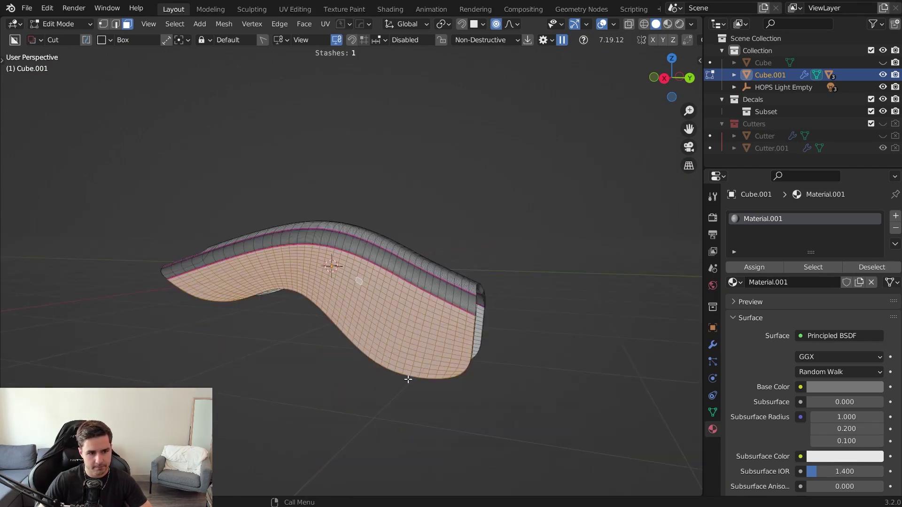
{"action": "key", "text": "f"}
Select the coplanar faces on the shell's opposite flat side and merge them into one face.
{"action": "middle_click_drag", "start_coordinate": [409, 379], "coordinate": [294, 371]}
{"action": "scroll", "coordinate": [305, 292], "scroll_direction": "up", "scroll_amount": 3}
{"action": "left_click", "coordinate": [292, 298]}
{"action": "middle_click_drag", "start_coordinate": [292, 299], "coordinate": [272, 272]}
{"action": "key", "text": "shift+g"}
{"action": "left_click", "coordinate": [286, 270]}
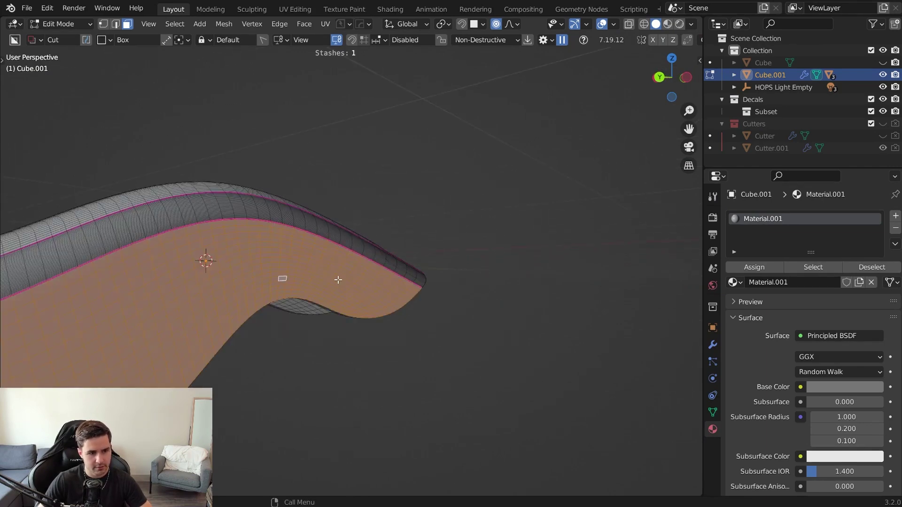
{"action": "key", "text": "f"}
Duplicate the near flat side face in place, separate the copy into its own object and return to Object Mode.
{"action": "scroll", "coordinate": [301, 315], "scroll_direction": "down", "scroll_amount": 2}
{"action": "middle_click_drag", "start_coordinate": [295, 322], "coordinate": [425, 308]}
{"action": "left_click", "coordinate": [425, 308]}
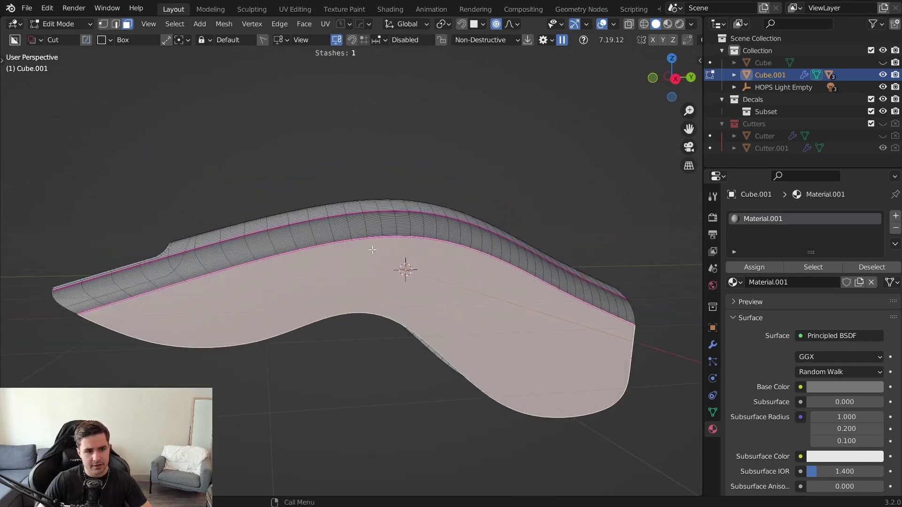
{"action": "middle_click_drag", "start_coordinate": [336, 313], "coordinate": [503, 364]}
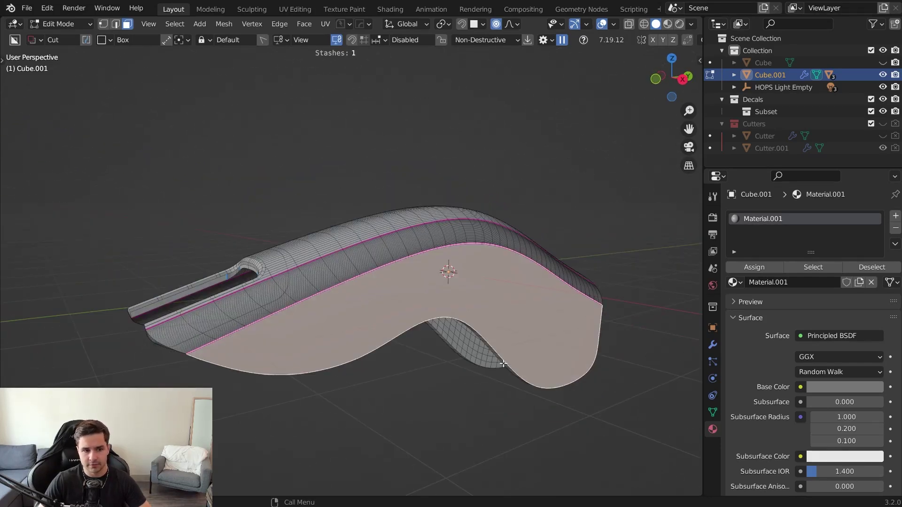
{"action": "key", "text": "shift+d"}
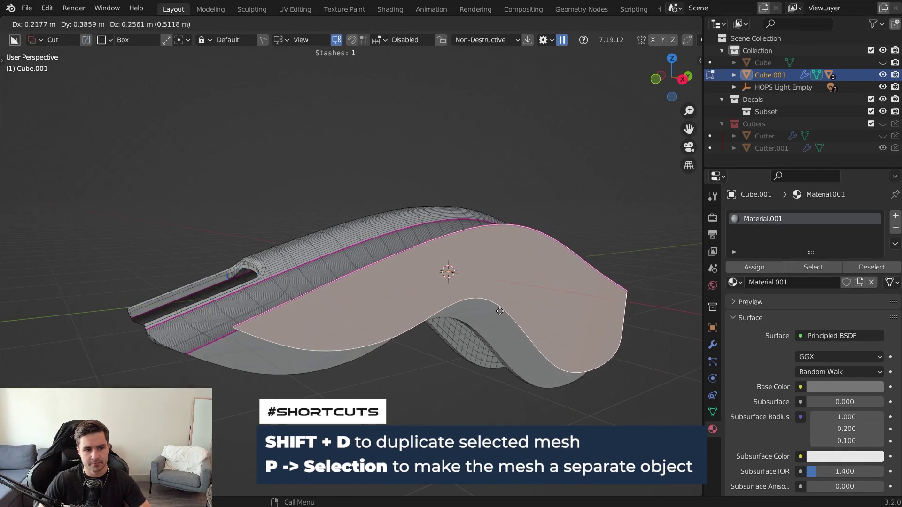
{"action": "right_click", "coordinate": [500, 311]}
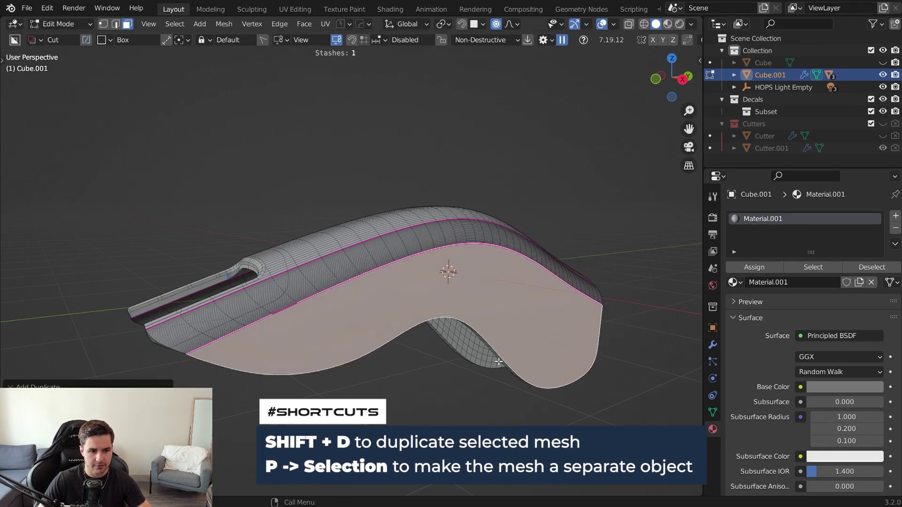
{"action": "key", "text": "g"}
{"action": "right_click", "coordinate": [518, 378]}
{"action": "key", "text": "p"}
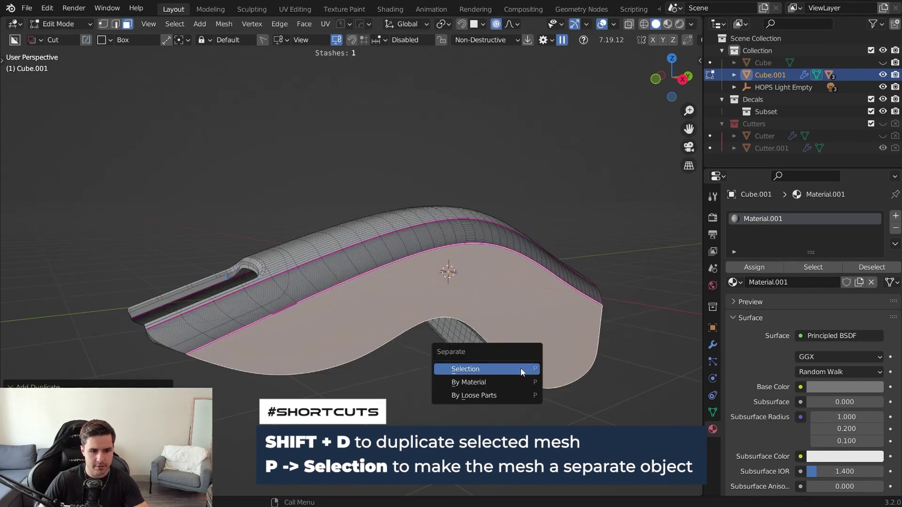
{"action": "left_click", "coordinate": [520, 369]}
{"action": "key", "text": "Tab"}
In right view, move the separated side panel slightly downward and scale it up so its outline overhangs the shell.
{"action": "left_click", "coordinate": [410, 233]}
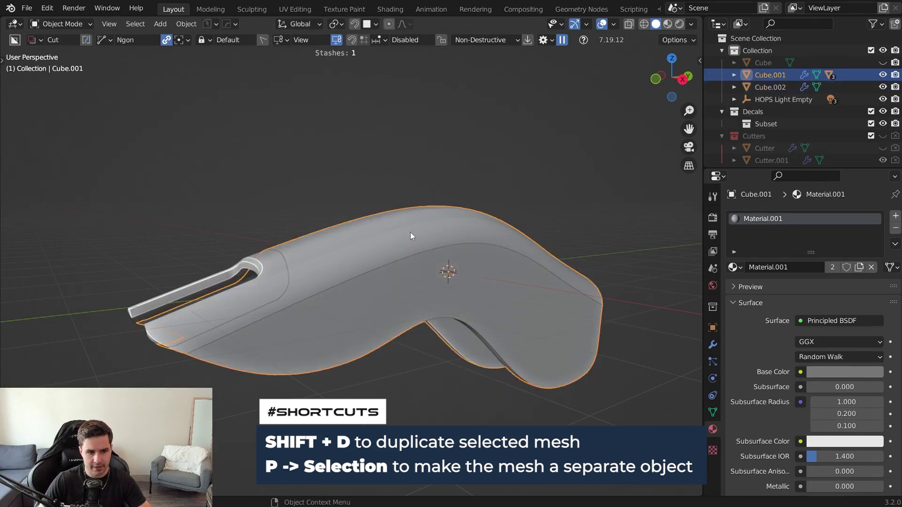
{"action": "left_click", "coordinate": [460, 297]}
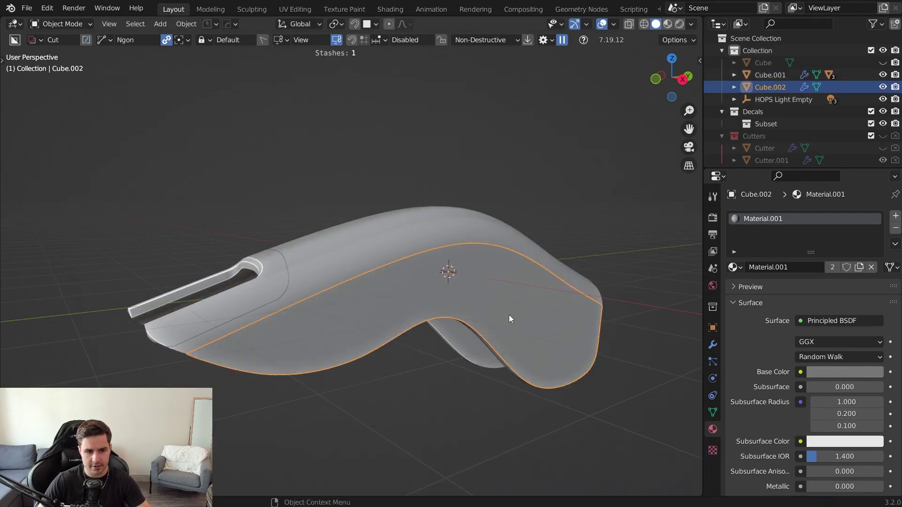
{"action": "key", "text": "KP_3"}
{"action": "key", "text": "g"}
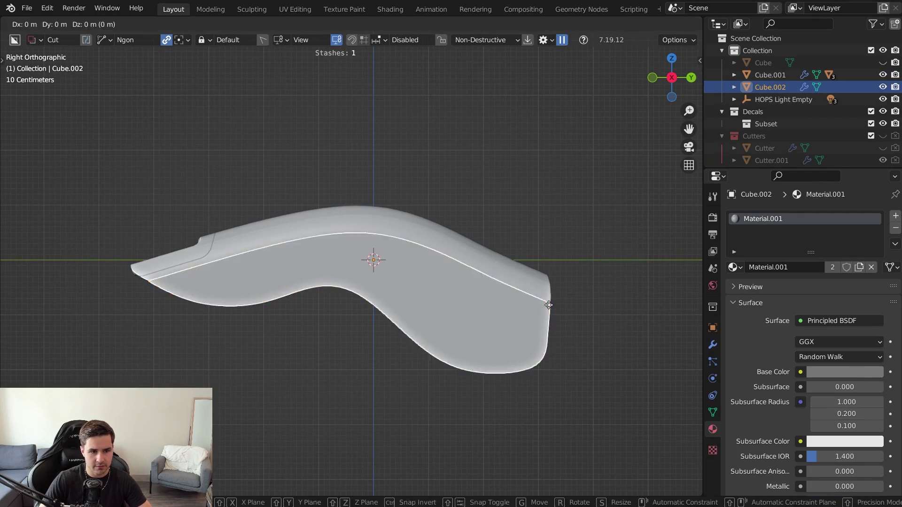
{"action": "left_click", "coordinate": [570, 334]}
{"action": "key", "text": "g"}
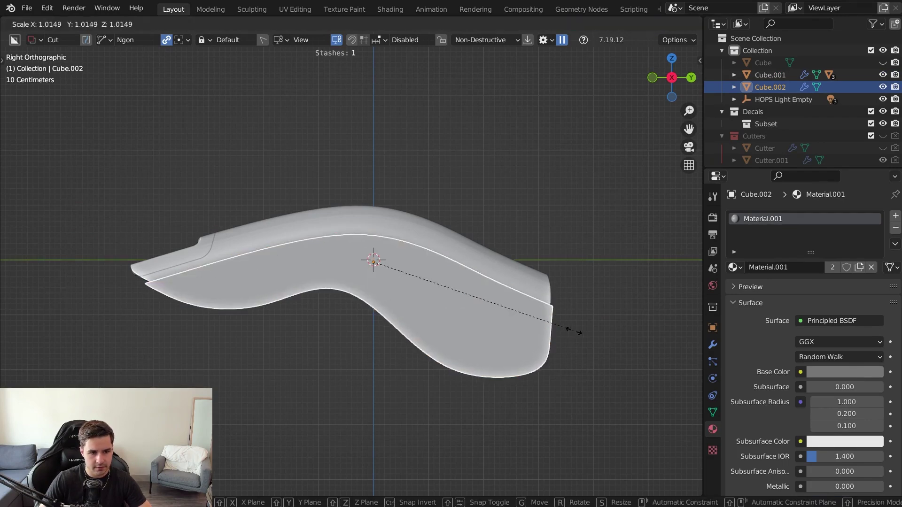
{"action": "left_click", "coordinate": [577, 335]}
{"action": "key", "text": "g"}
{"action": "left_click", "coordinate": [579, 347]}
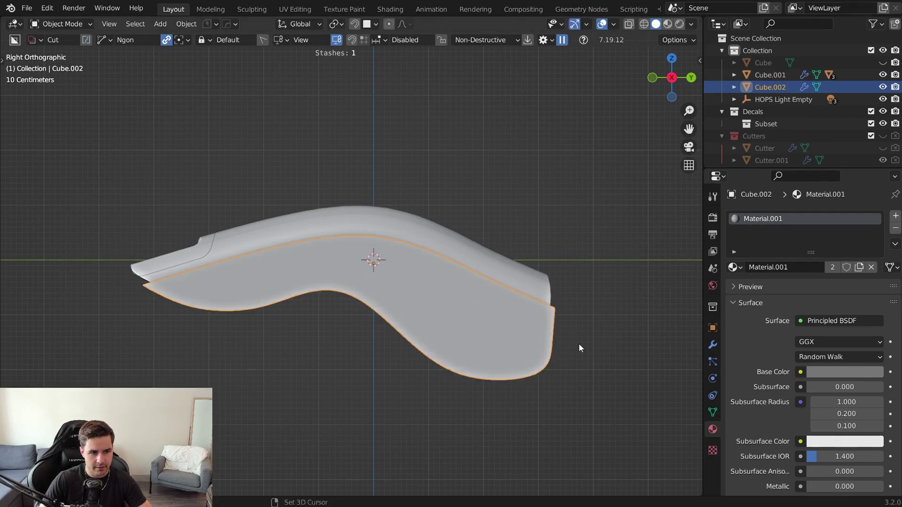
{"action": "scroll", "coordinate": [262, 319], "scroll_direction": "up", "scroll_amount": 2}
{"action": "scroll", "coordinate": [261, 315], "scroll_direction": "up", "scroll_amount": 2}
{"action": "middle_click_drag", "start_coordinate": [72, 289], "coordinate": [147, 282], "text": "shift"}
{"action": "scroll", "coordinate": [183, 275], "scroll_direction": "down", "scroll_amount": 2}
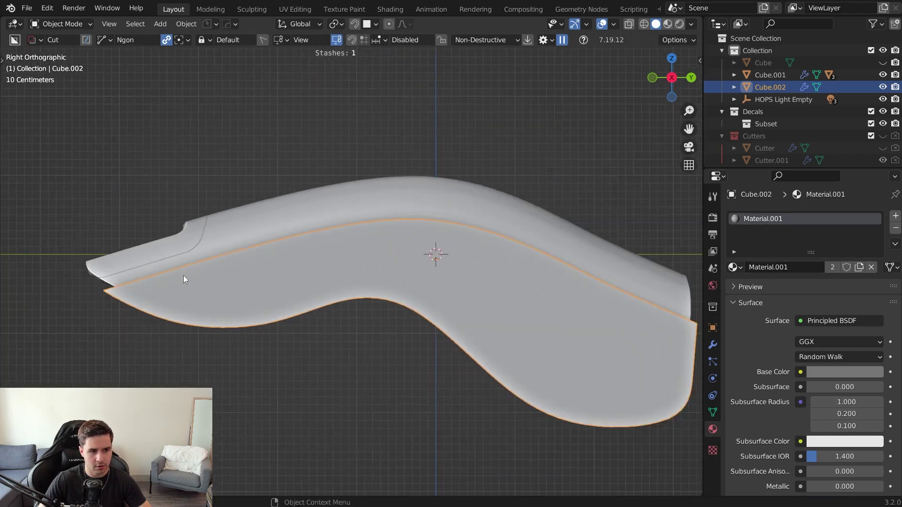
Move the side panel outward along the X axis so it sits clear of the shell's side.
{"action": "middle_click_drag", "start_coordinate": [535, 274], "coordinate": [525, 280]}
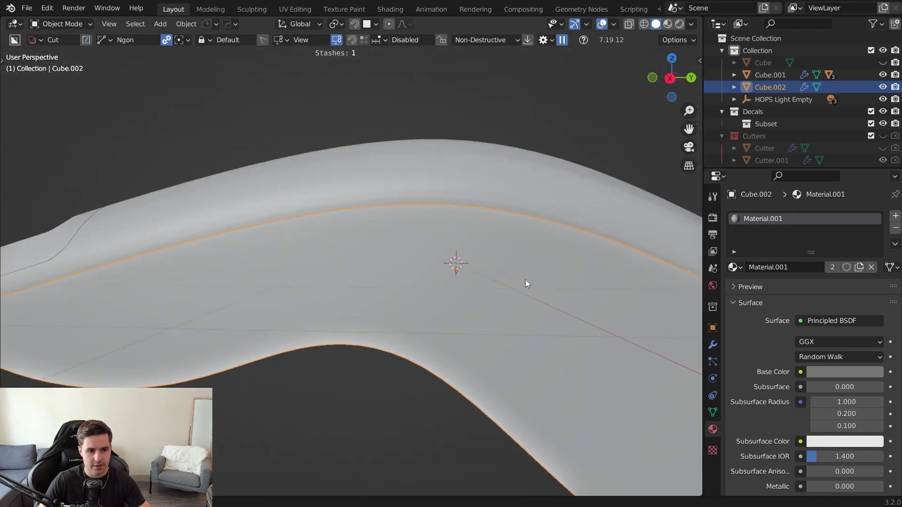
{"action": "scroll", "coordinate": [525, 280], "scroll_direction": "down", "scroll_amount": 4}
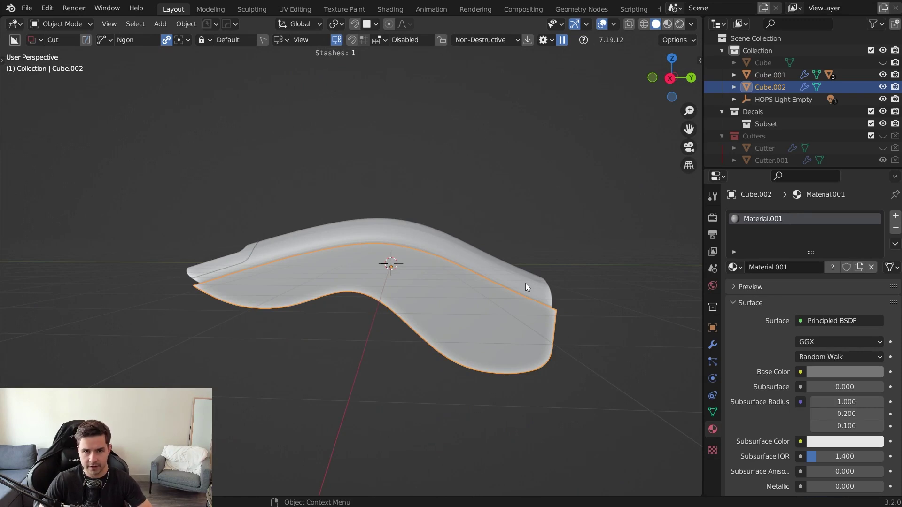
{"action": "middle_click_drag", "start_coordinate": [465, 300], "coordinate": [351, 335]}
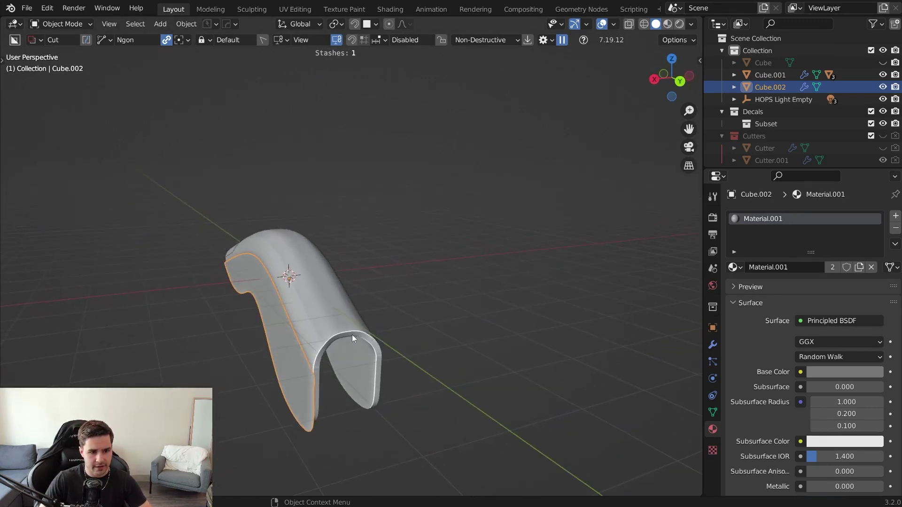
{"action": "key", "text": "g"}
{"action": "key", "text": "x"}
{"action": "left_click", "coordinate": [247, 358]}
Extrude the whole side panel in Edit Mode through the shell and past its far side to form a solid cutter.
{"action": "key", "text": "Tab"}
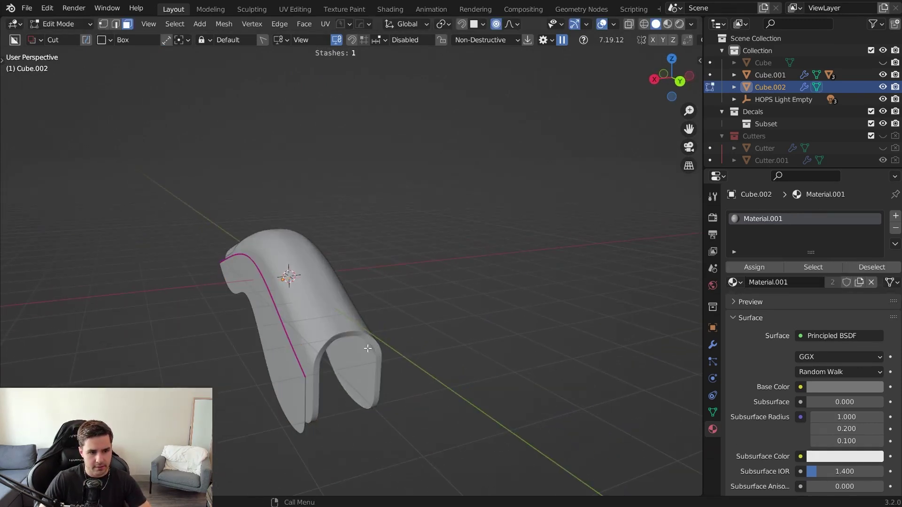
{"action": "key", "text": "1"}
{"action": "key", "text": "a"}
{"action": "key", "text": "e"}
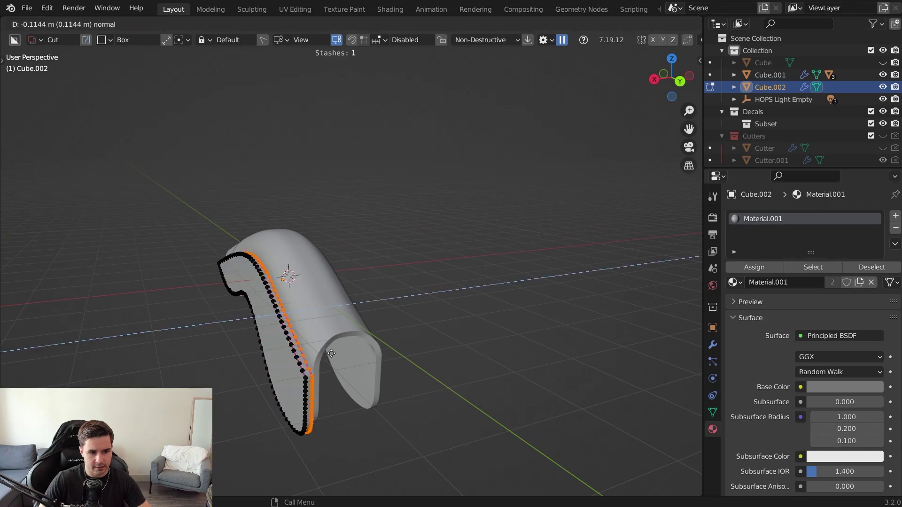
{"action": "left_click", "coordinate": [395, 346]}
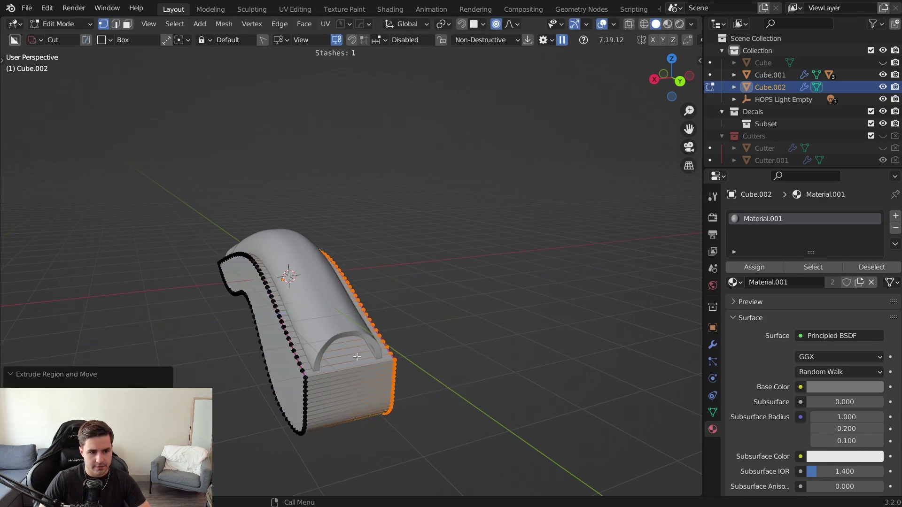
Recalculate the normals of the entire cutter mesh and return to Object Mode.
{"action": "key", "text": "a"}
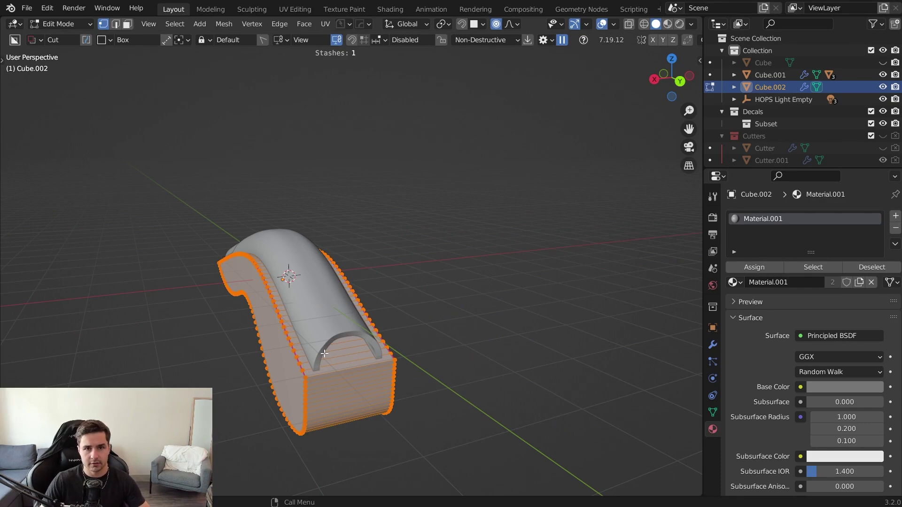
{"action": "key", "text": "shift+n"}
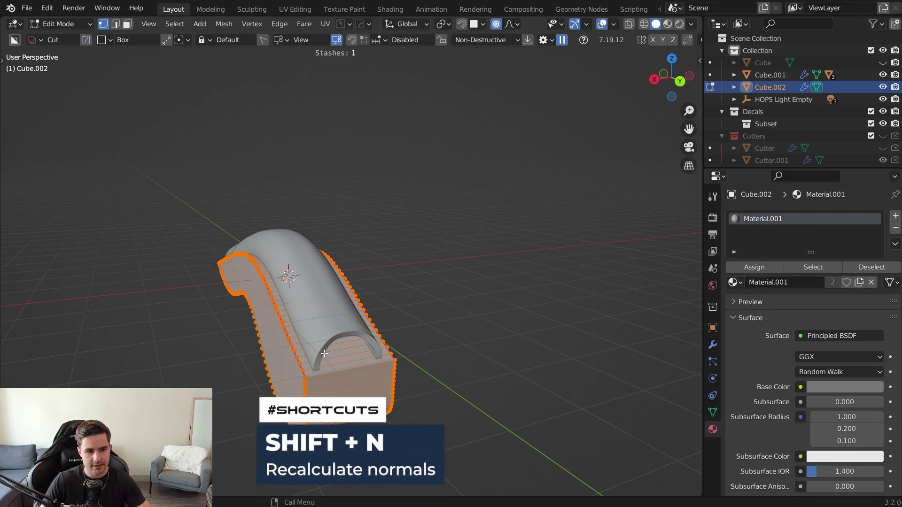
{"action": "middle_click_drag", "start_coordinate": [345, 379], "coordinate": [428, 365]}
{"action": "key", "text": "Tab"}
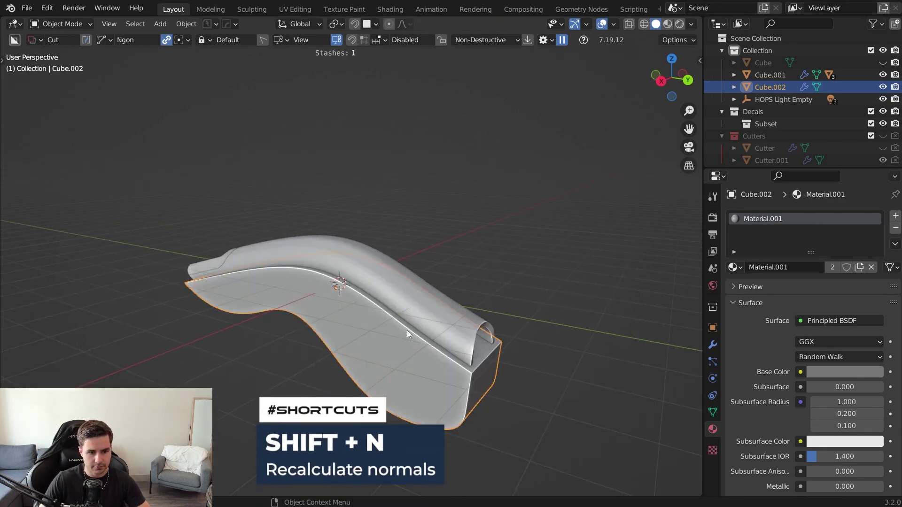
Cut the lower side panels off the main shell with a Hard Ops Slash boolean using the extruded cutter.
{"action": "middle_click_drag", "start_coordinate": [407, 331], "coordinate": [413, 253]}
{"action": "left_click", "coordinate": [413, 251], "text": "shift"}
{"action": "middle_click_drag", "start_coordinate": [479, 318], "coordinate": [514, 275]}
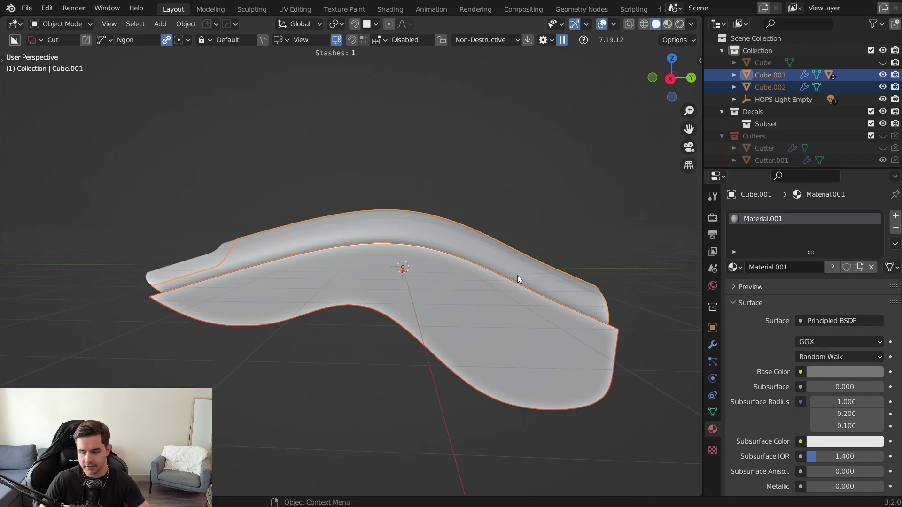
{"action": "key", "text": "q"}
{"action": "mouse_move", "coordinate": [494, 319]}
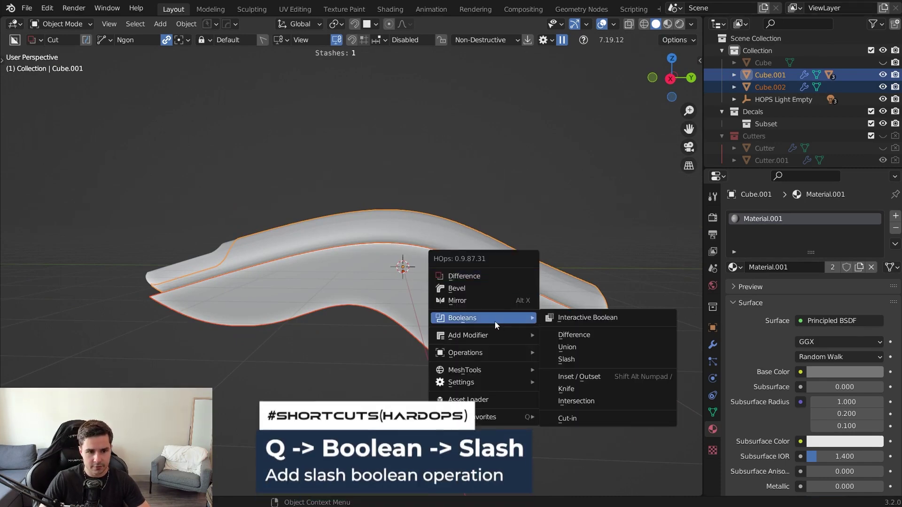
{"action": "left_click", "coordinate": [577, 357]}
{"action": "middle_click_drag", "start_coordinate": [487, 316], "coordinate": [512, 295]}
{"action": "scroll", "coordinate": [509, 306], "scroll_direction": "up", "scroll_amount": 3}
{"action": "scroll", "coordinate": [516, 293], "scroll_direction": "down", "scroll_amount": 4}
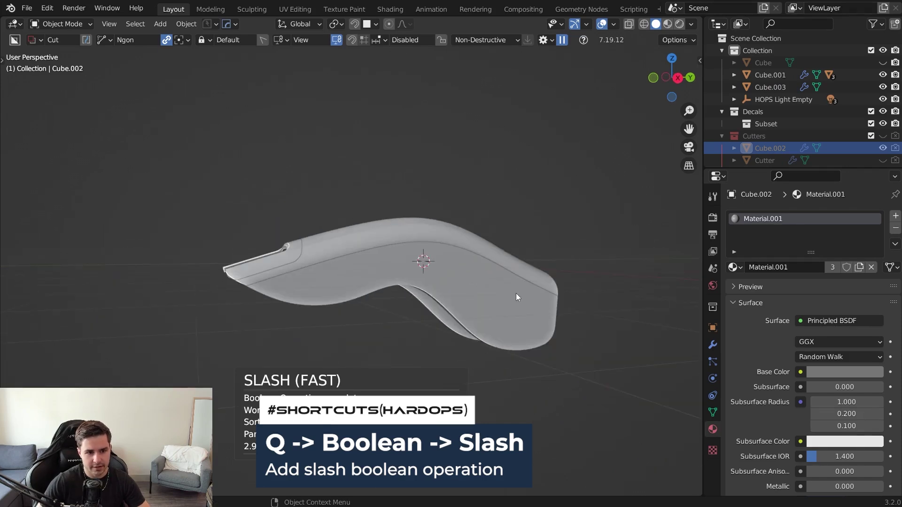
Check the slashed seam in right view and switch the viewport to Rendered shading.
{"action": "key", "text": "KP_3"}
{"action": "scroll", "coordinate": [397, 282], "scroll_direction": "up", "scroll_amount": 3}
{"action": "middle_click_drag", "start_coordinate": [266, 270], "coordinate": [183, 230], "text": "shift"}
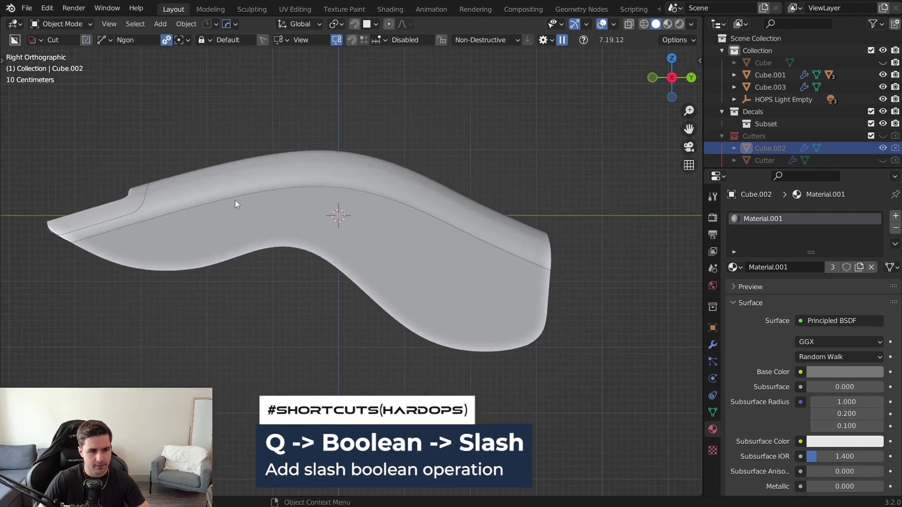
{"action": "key", "text": "z"}
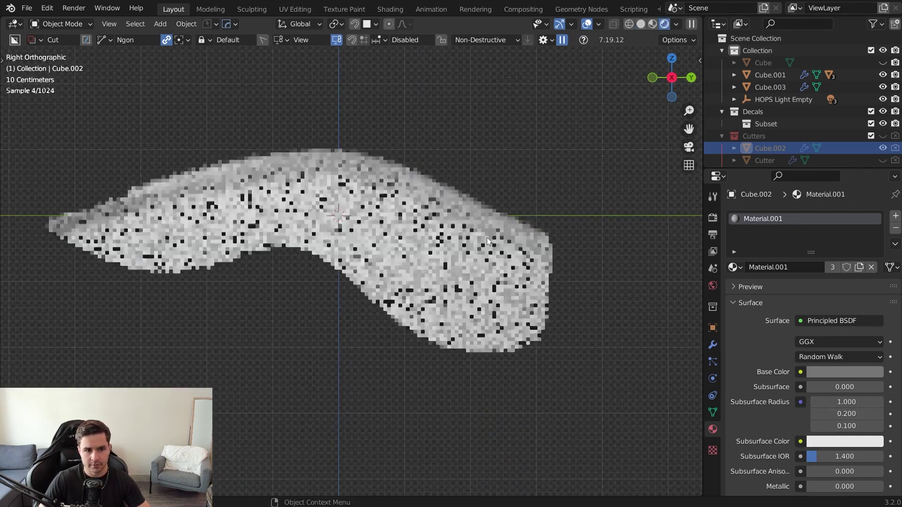
{"action": "middle_click_drag", "start_coordinate": [415, 236], "coordinate": [385, 230]}
Assign the darker Material.002 to the slashed lower side panels and deselect everything to view the result.
{"action": "left_click", "coordinate": [387, 241]}
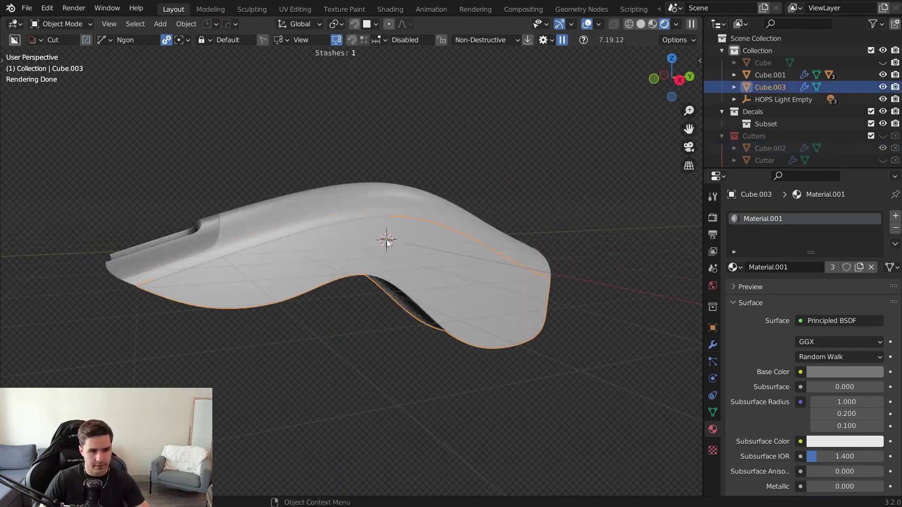
{"action": "key", "text": "alt+m"}
{"action": "left_click", "coordinate": [359, 336]}
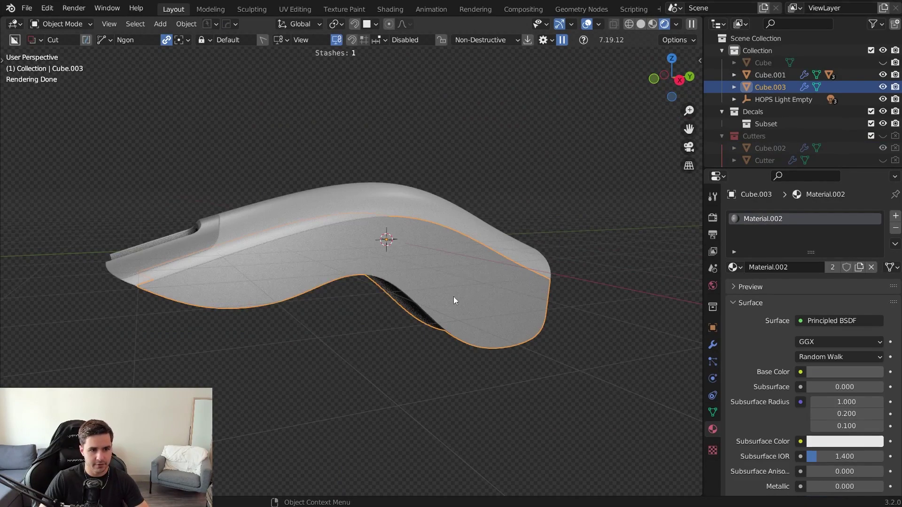
{"action": "key", "text": "alt+a"}
{"action": "middle_click_drag", "start_coordinate": [498, 264], "coordinate": [443, 262]}
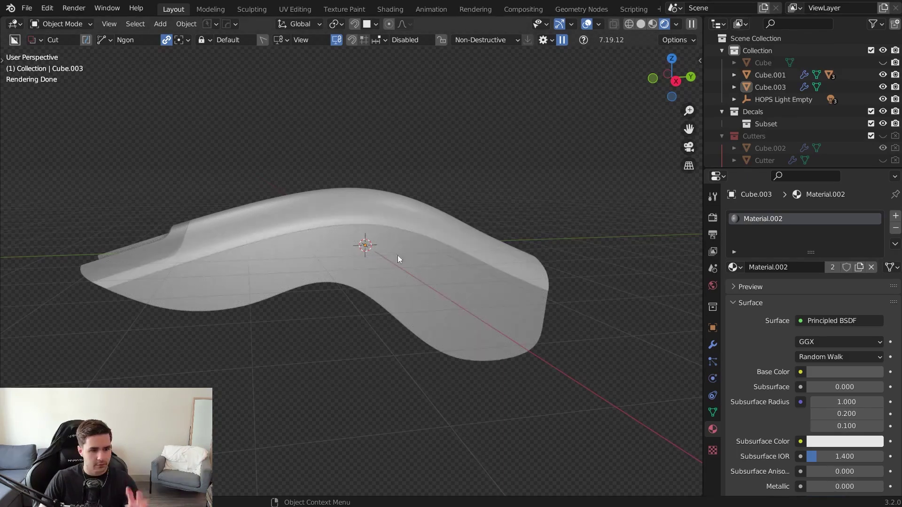
{"action": "middle_click_drag", "start_coordinate": [397, 255], "coordinate": [462, 270]}
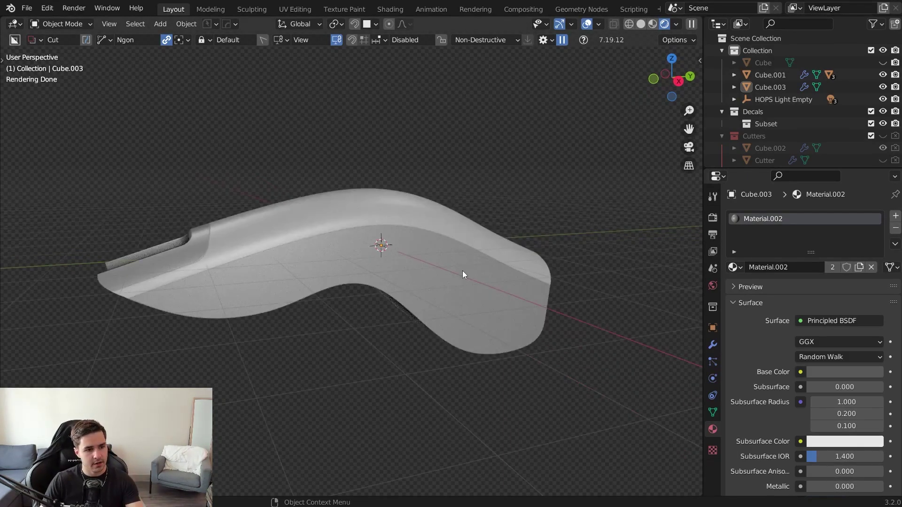